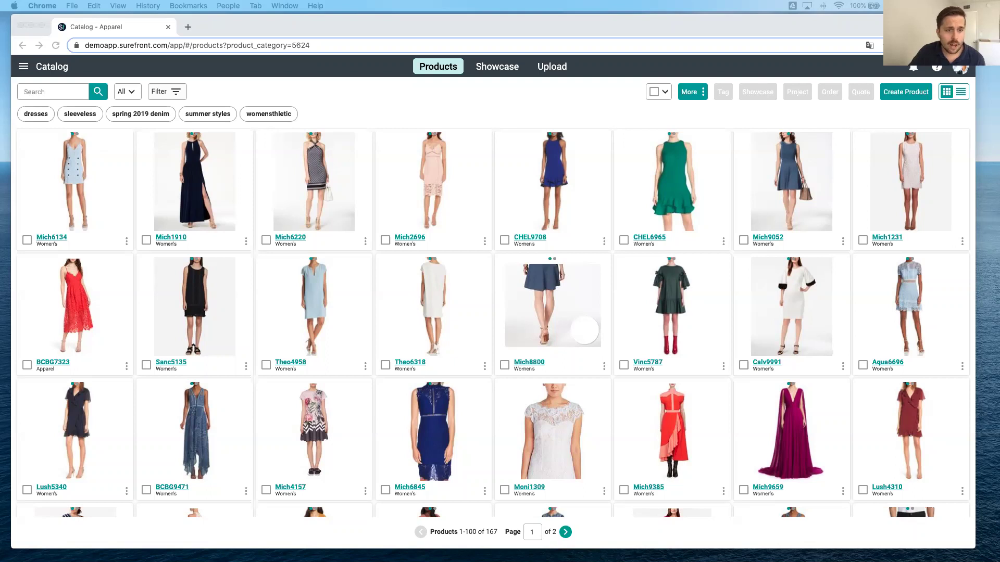
# - Keep the video meeting running, return to the browser, and discard a started new-product form
pyautogui.press('super+w')
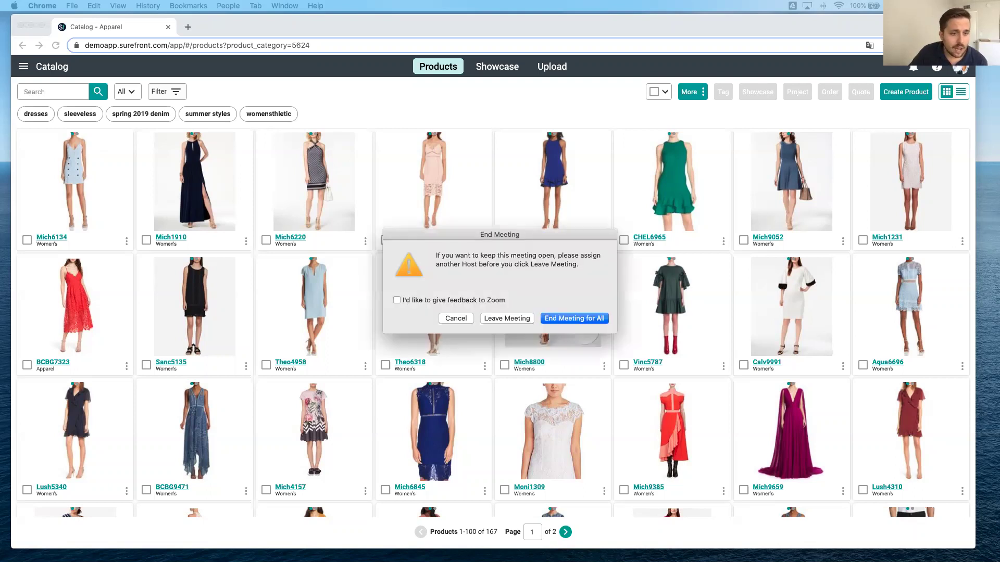
pyautogui.click(467, 321)
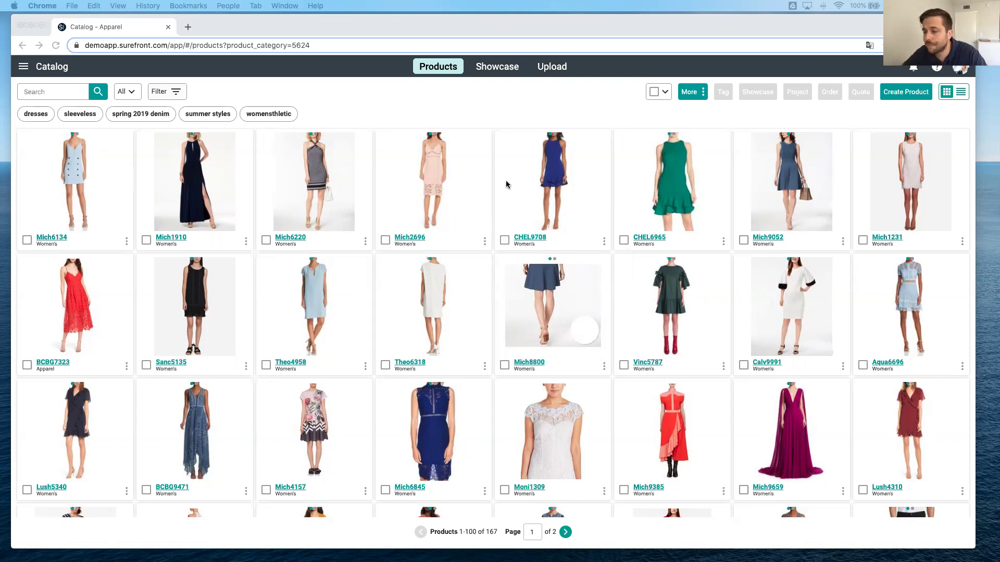
pyautogui.click(491, 115)
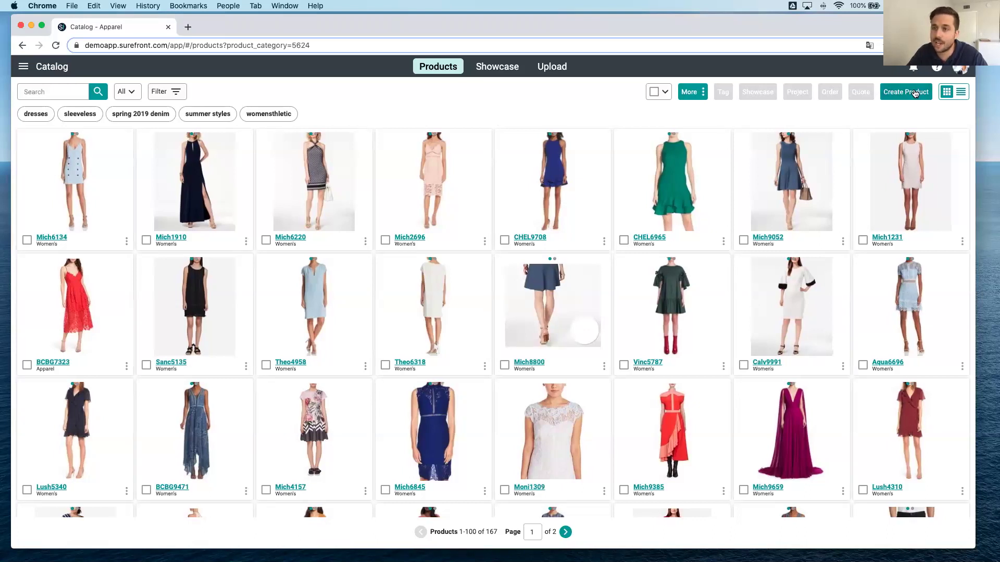
pyautogui.click(915, 93)
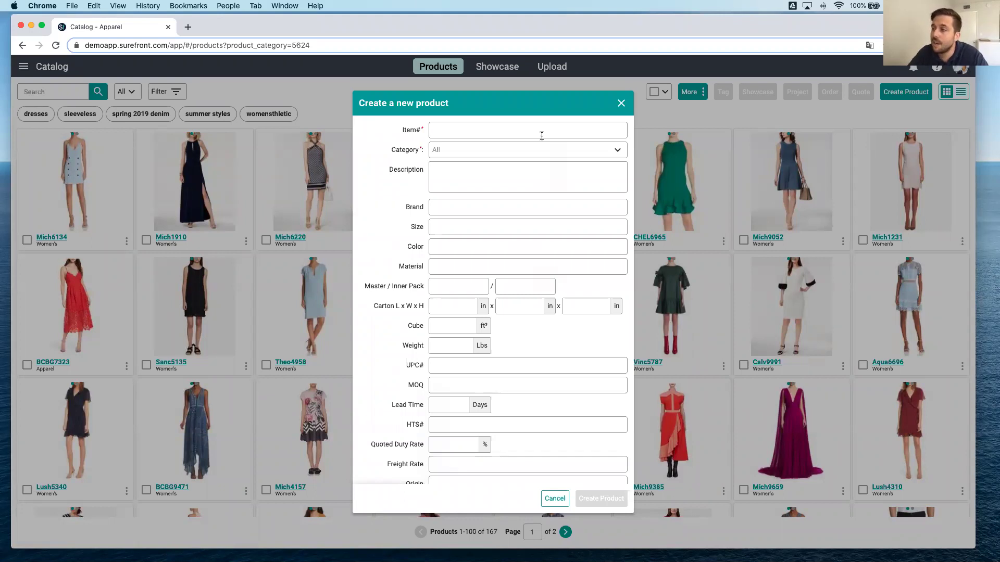
pyautogui.click(622, 104)
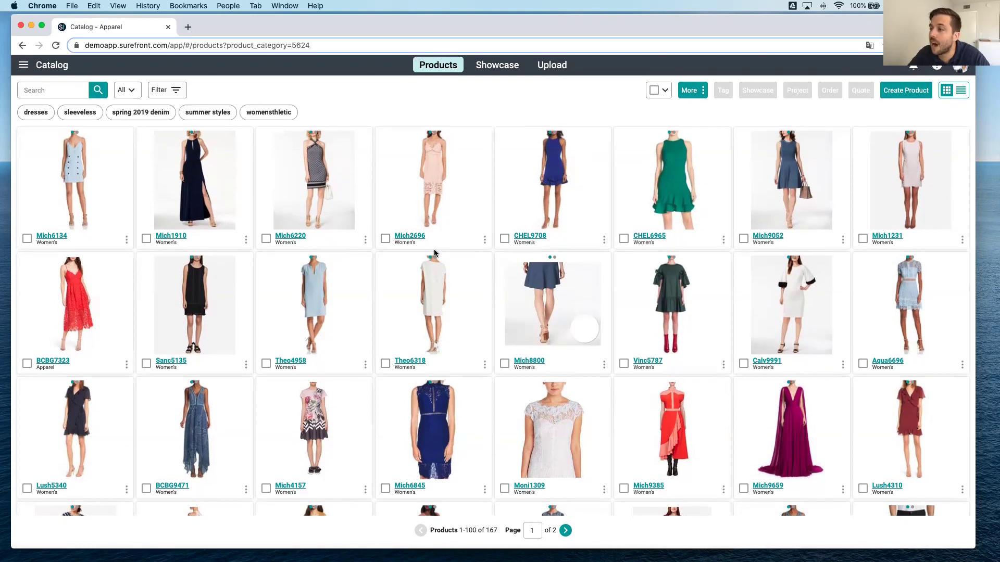
# - Scroll through the Apparel product grid and bring up the catalog filter options
pyautogui.scroll(-10, 499, 266)
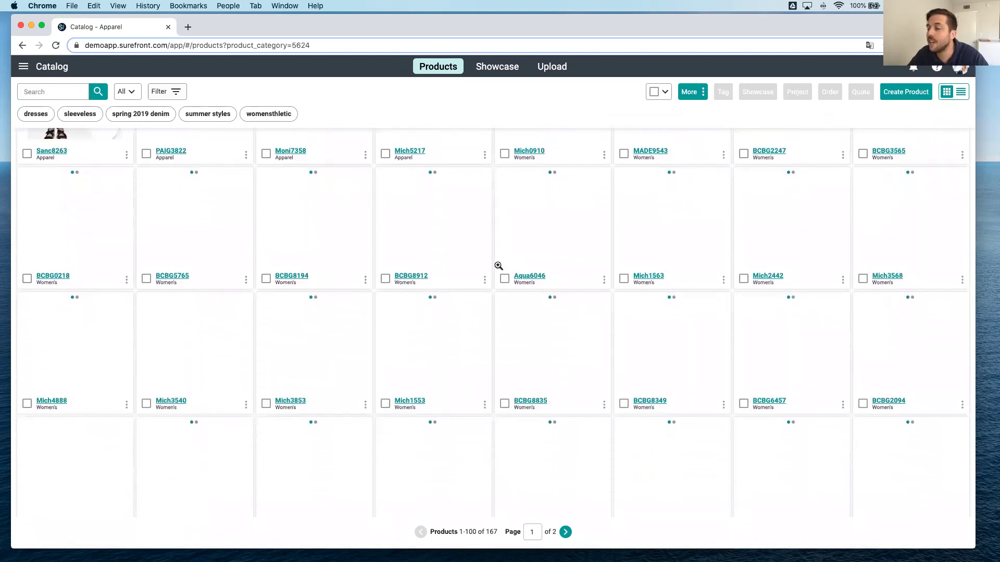
pyautogui.scroll(-15, 499, 266)
pyautogui.scroll(10, 499, 266)
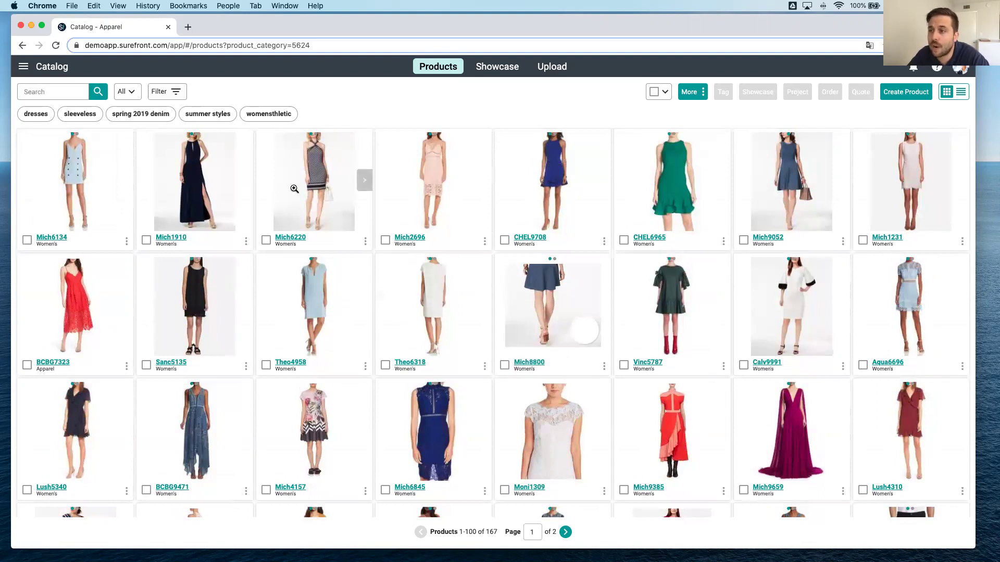
pyautogui.click(178, 94)
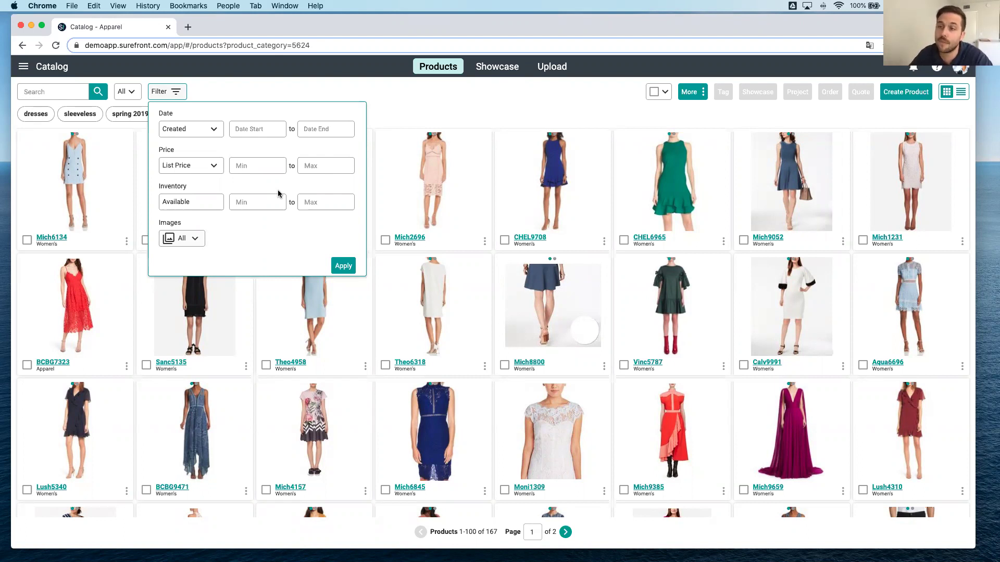
# - Close the filter panel, then browse the product category list and dismiss it
pyautogui.click(271, 87)
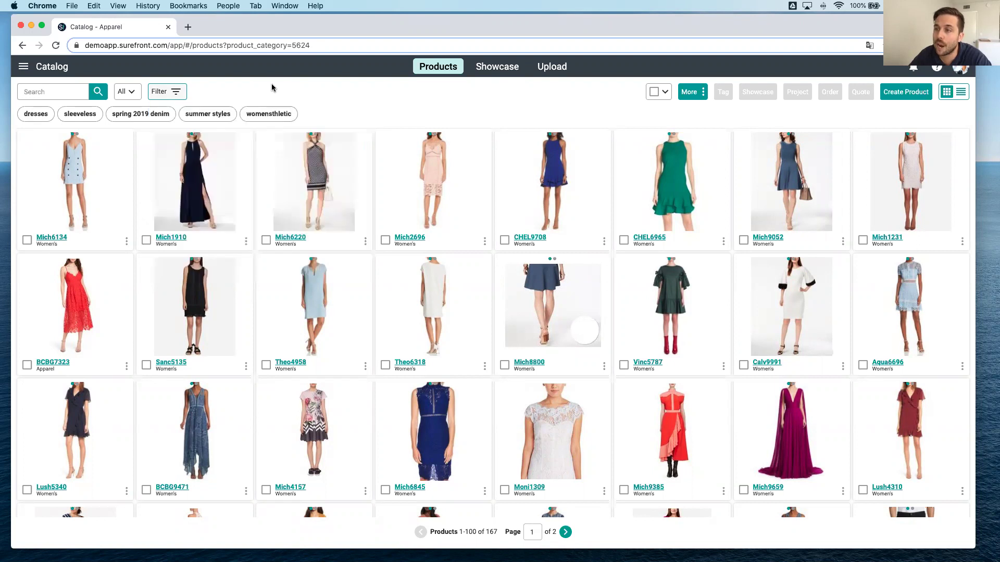
pyautogui.click(132, 92)
pyautogui.scroll(-3, 185, 244)
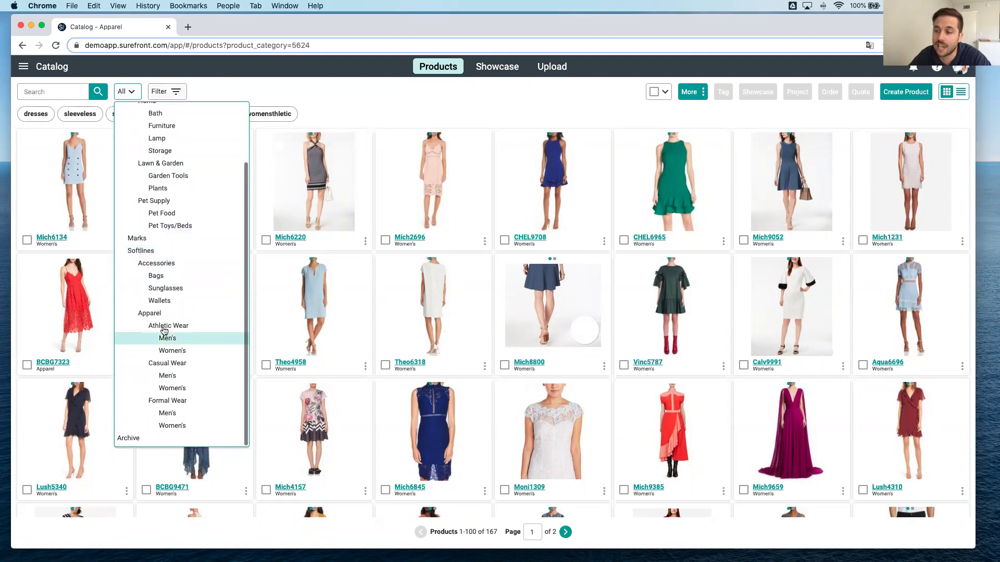
pyautogui.click(378, 99)
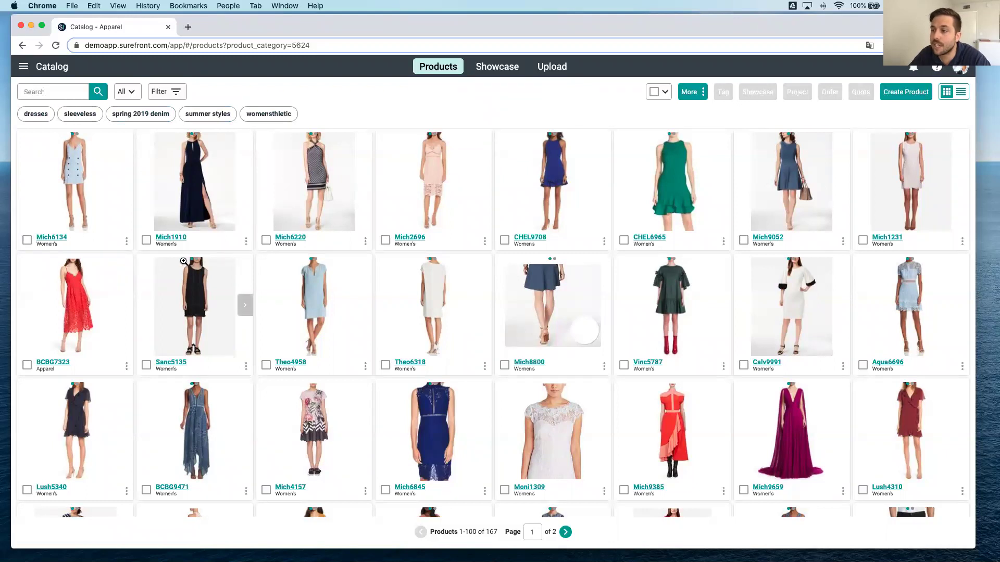
pyautogui.click(218, 118)
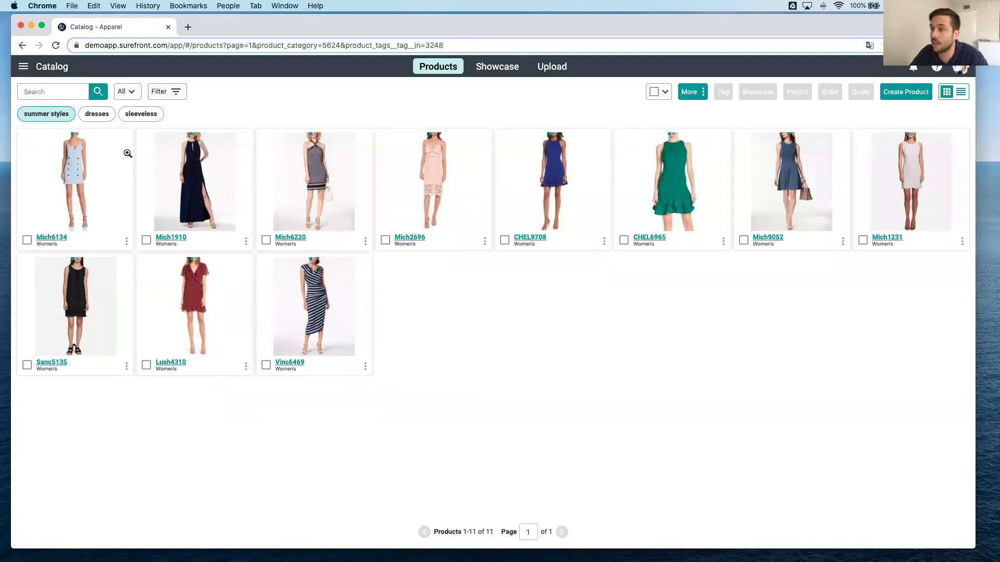
pyautogui.click(53, 117)
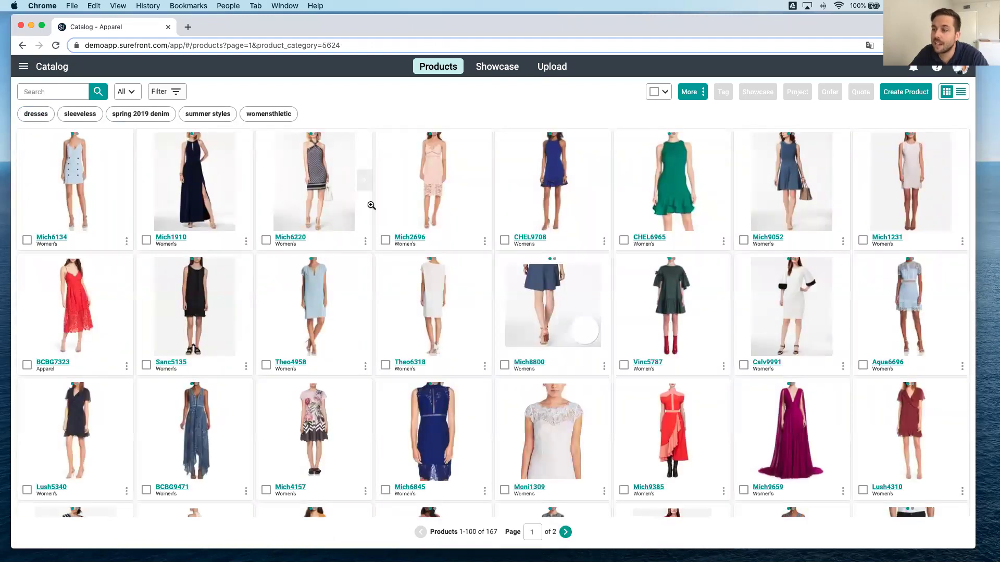
# - Tag dresses Mich1910, Mich6220, Mich6134 and BCBG7323 with a newly created 'Formal' tag
pyautogui.click(147, 240)
pyautogui.click(266, 240)
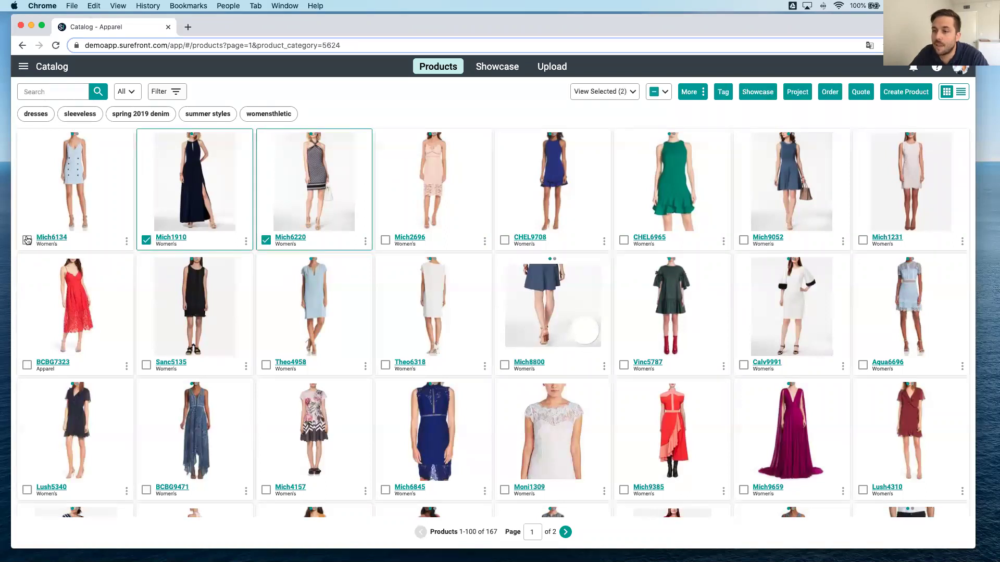
pyautogui.click(27, 240)
pyautogui.click(27, 365)
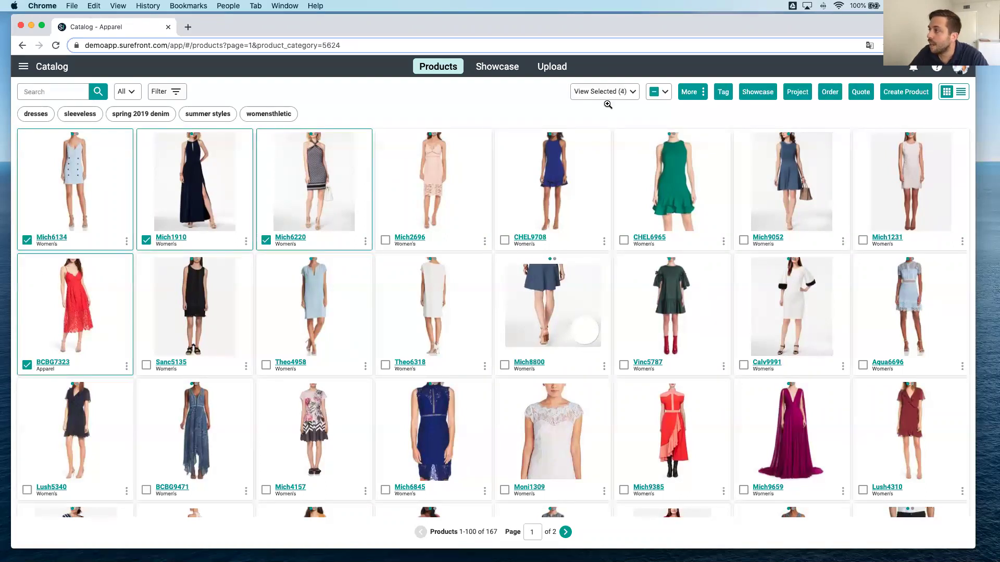
pyautogui.click(722, 92)
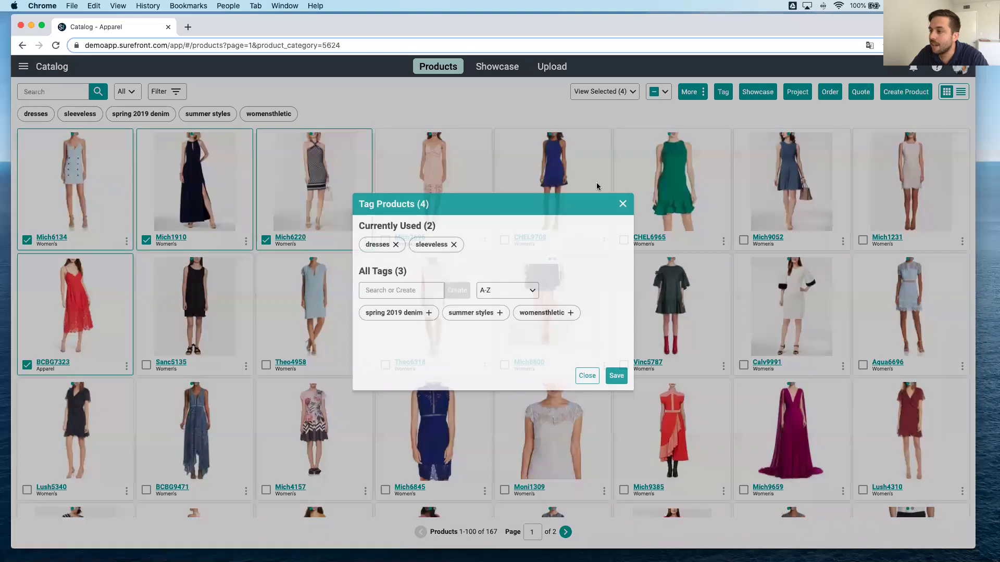
pyautogui.click(416, 300)
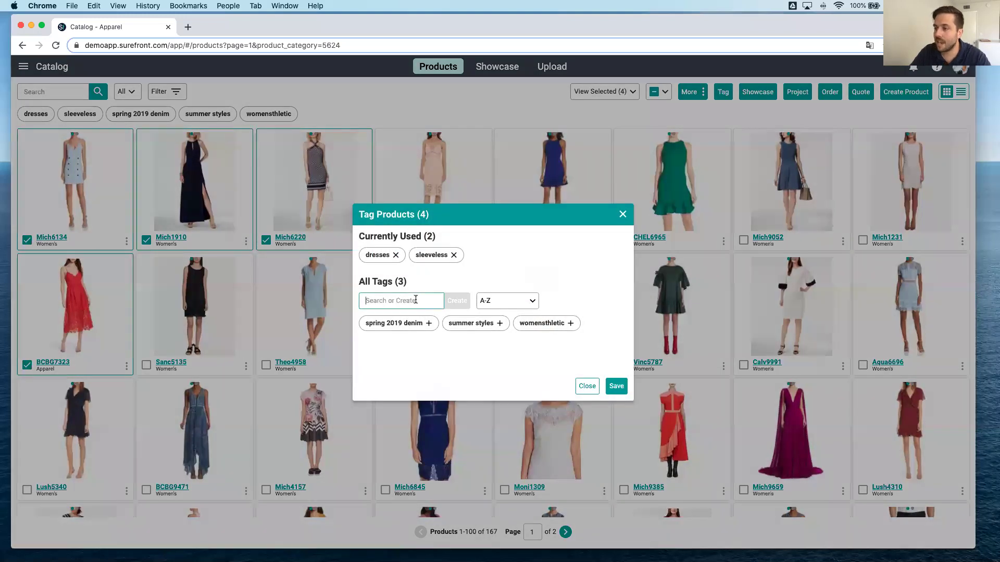
pyautogui.write('Forma')
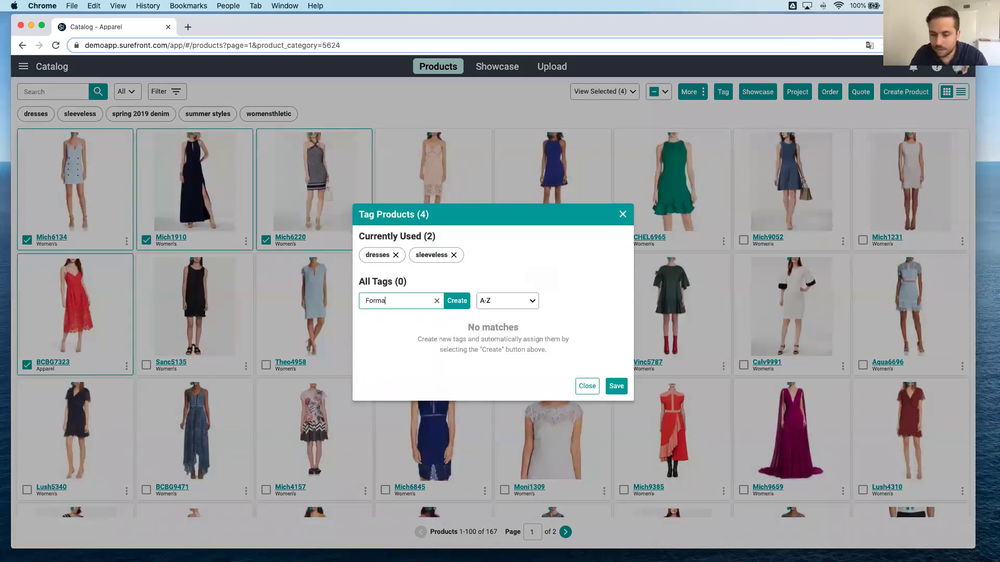
pyautogui.write('l')
pyautogui.click(455, 301)
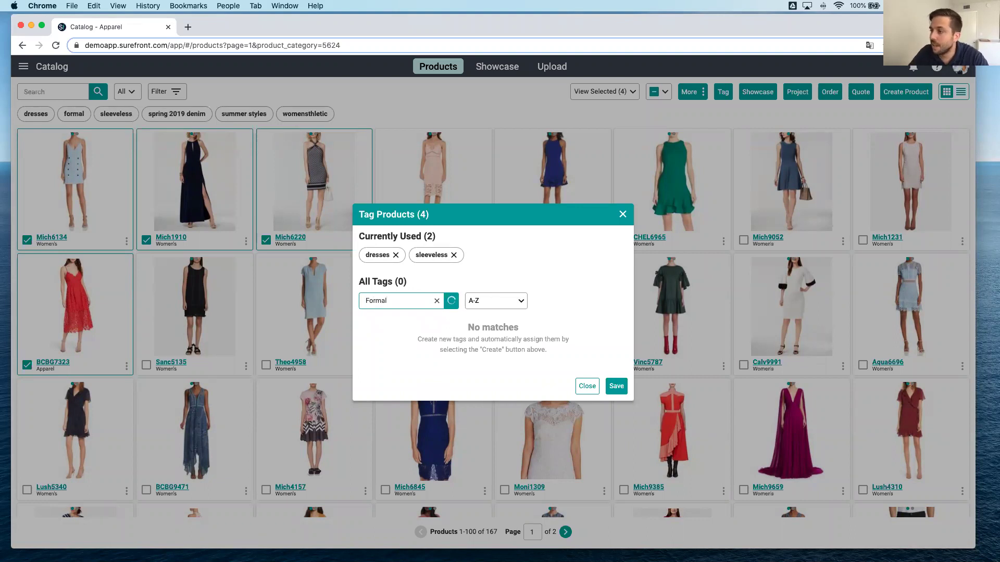
pyautogui.click(615, 386)
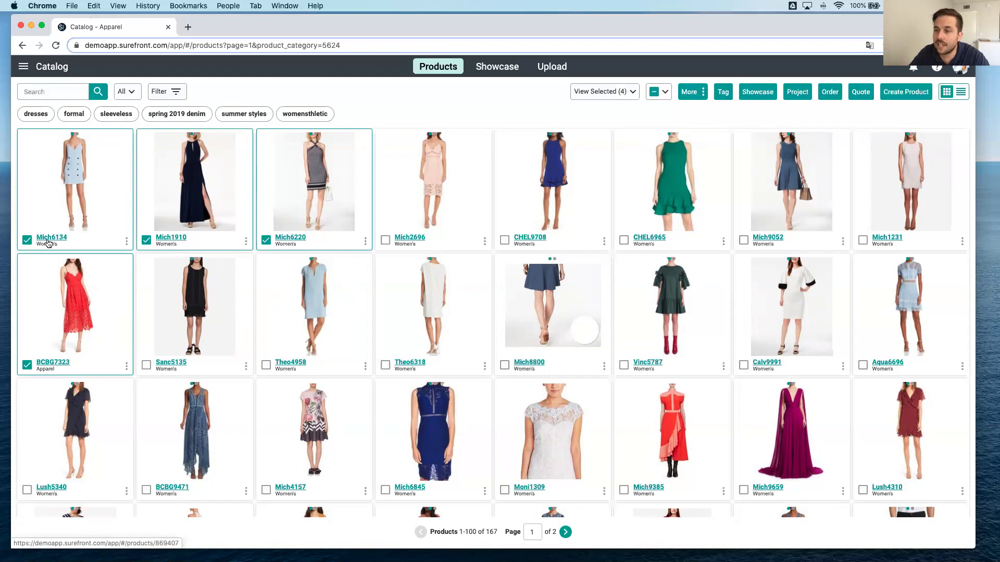
# - Uncheck the four dresses and filter the catalog by the 'formal' tag
pyautogui.click(27, 241)
pyautogui.click(147, 240)
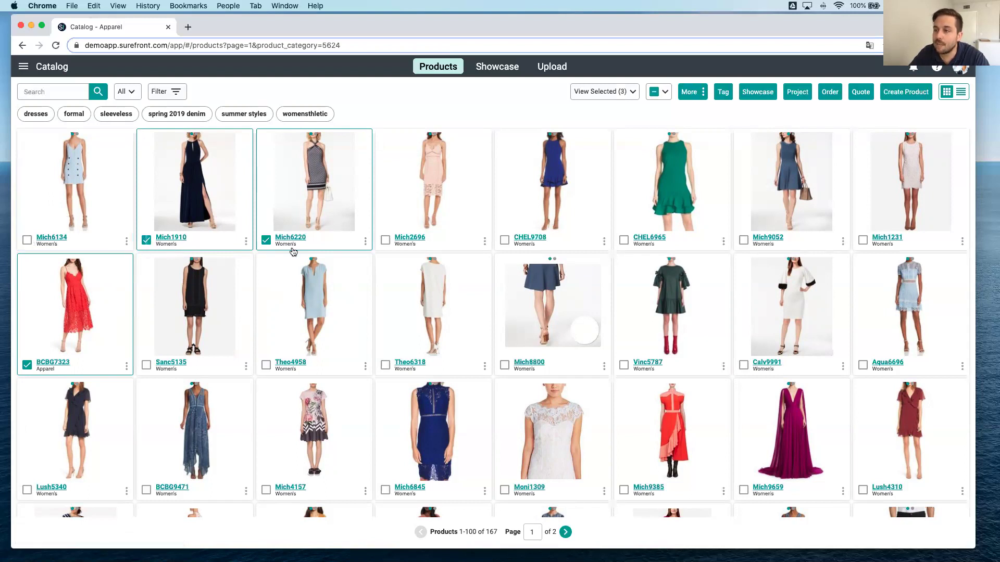
pyautogui.click(28, 365)
pyautogui.click(74, 114)
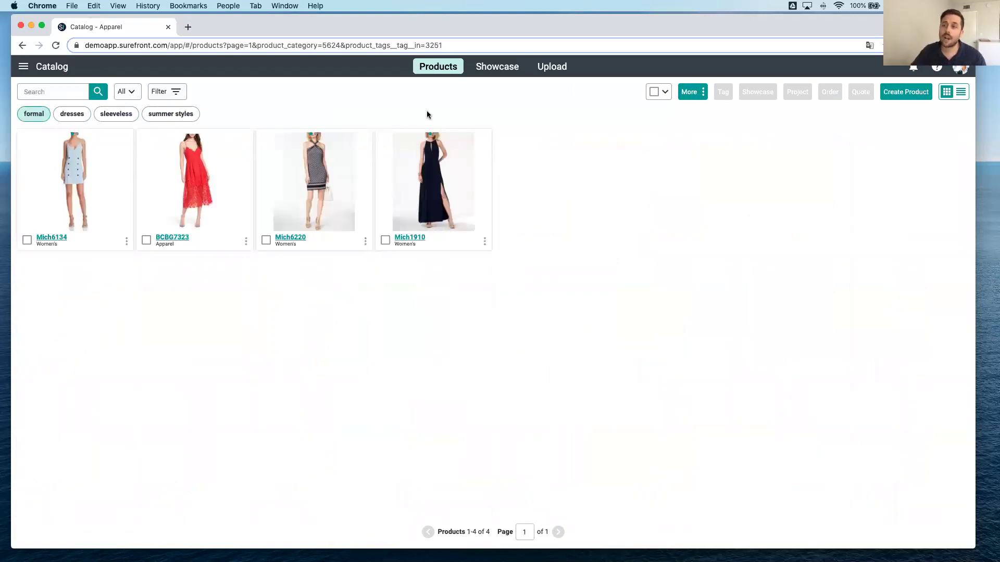
# - Turn off the 'formal' tag filter so all 167 Apparel products show
pyautogui.click(34, 114)
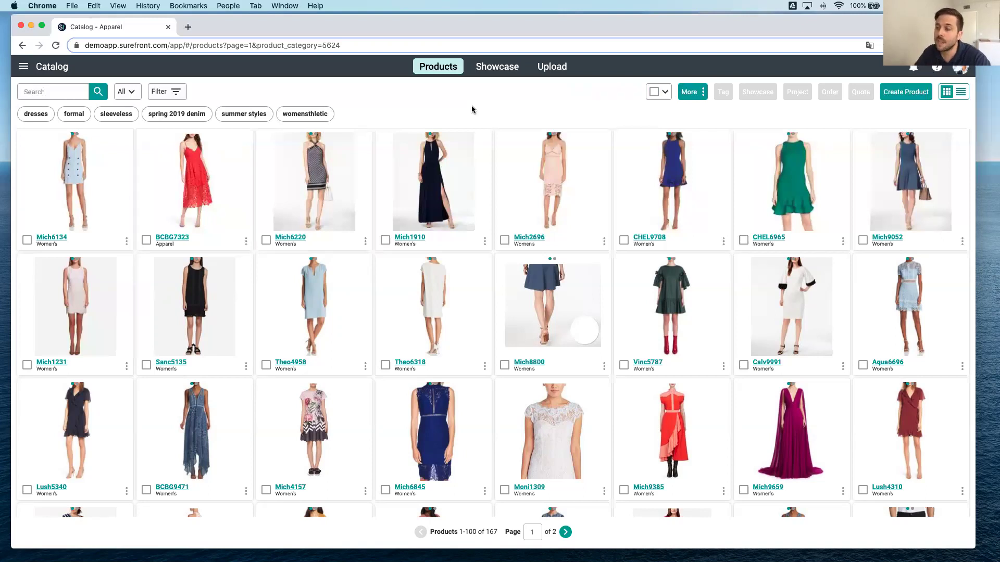
# - Open Mich6220's product details in a new tab and scroll through its photos
pyautogui.click(290, 239)
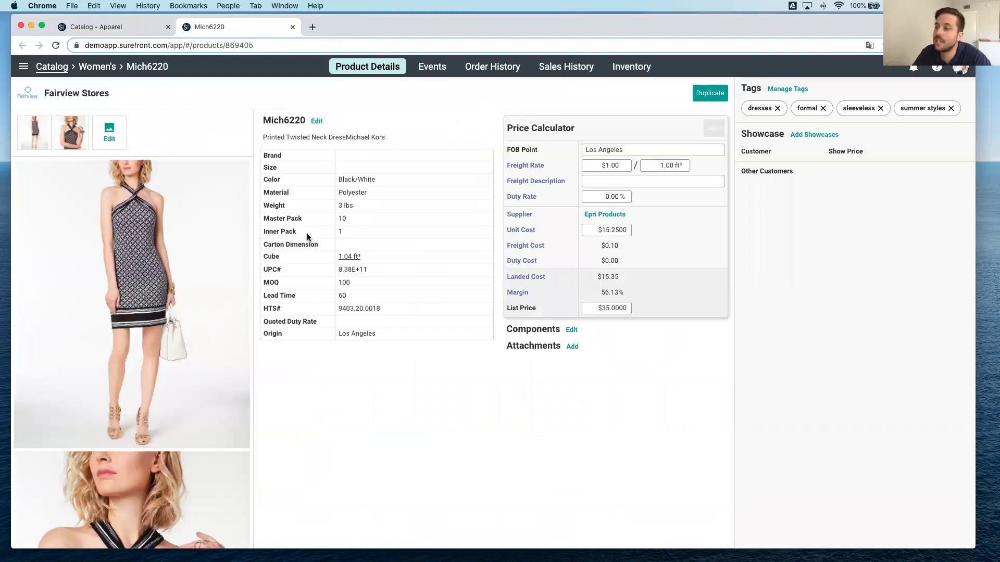
pyautogui.scroll(-5, 167, 292)
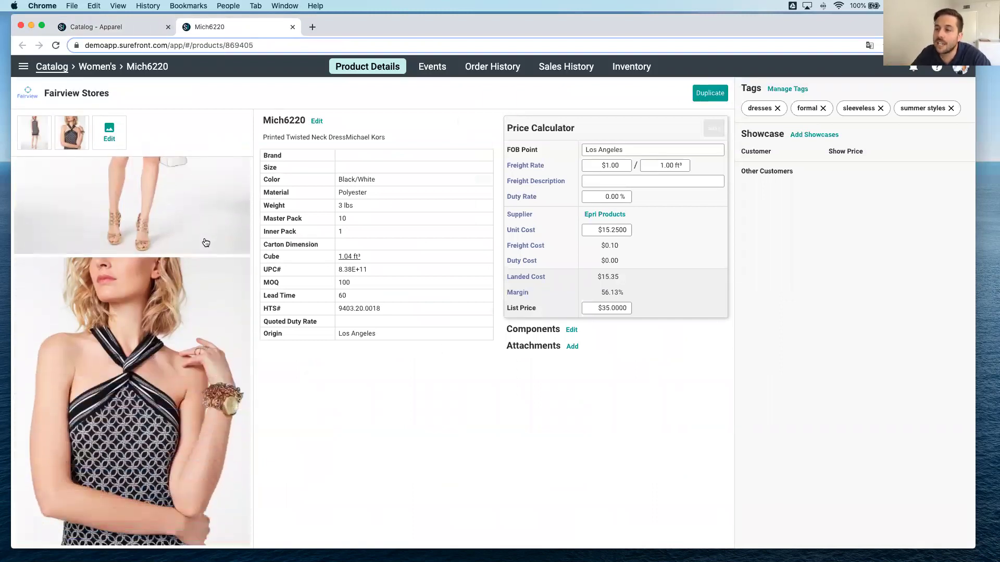
pyautogui.scroll(5, 205, 243)
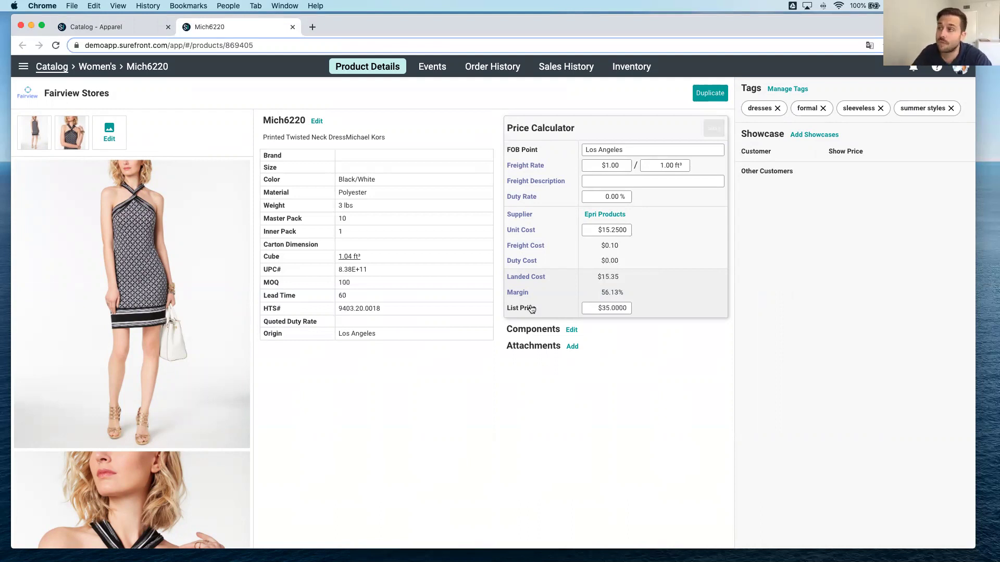
# - Close the Mich6220 tab and filter the catalog by the 'summer styles' tag
pyautogui.click(292, 27)
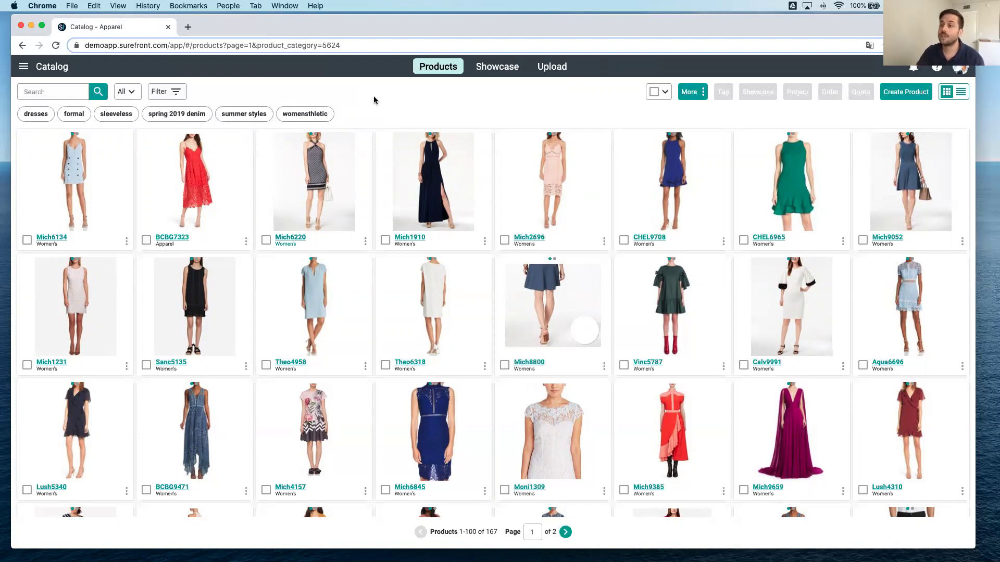
pyautogui.click(242, 118)
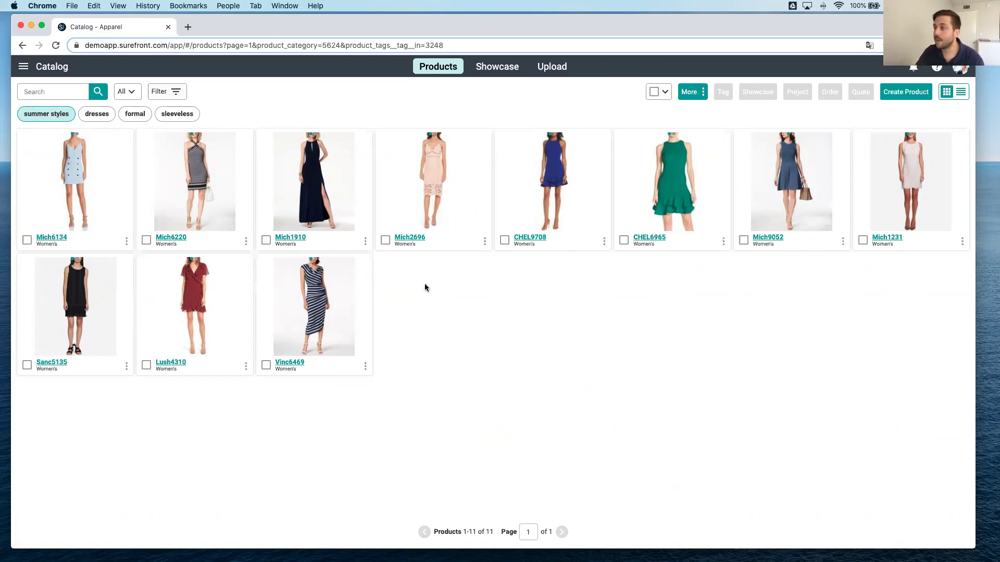
# - Check all 11 summer styles dresses using the select-all checkbox
pyautogui.click(654, 92)
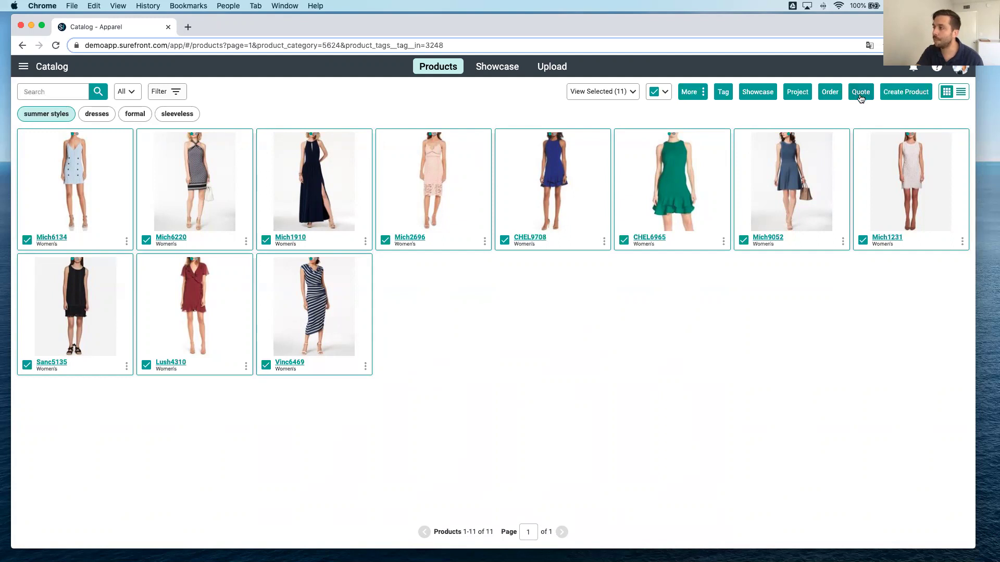
# - Quote the selection as 'Summer Styles 2020' for Retail Customer, Domestic Collect freight, FOB Los Angeles
pyautogui.click(861, 94)
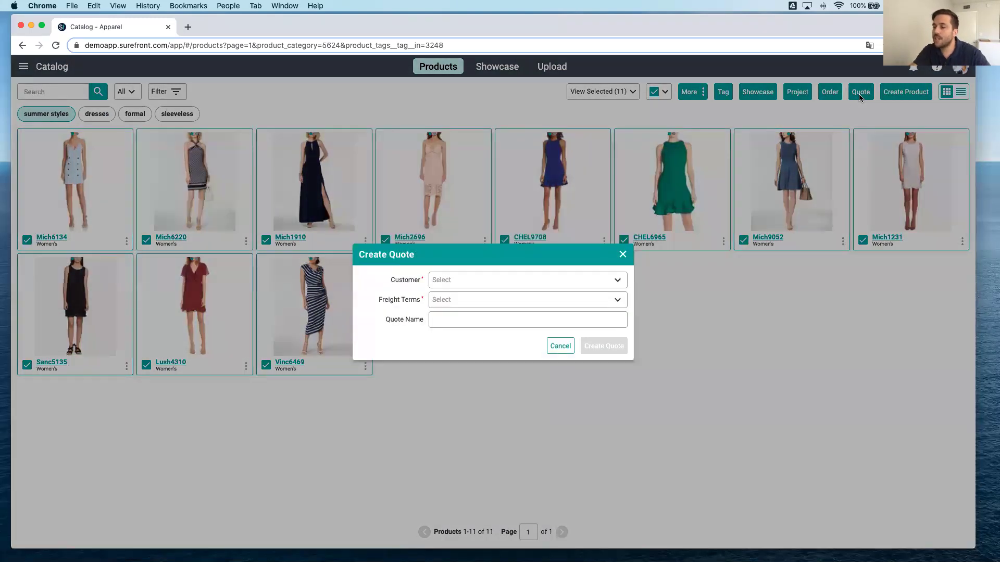
pyautogui.click(490, 283)
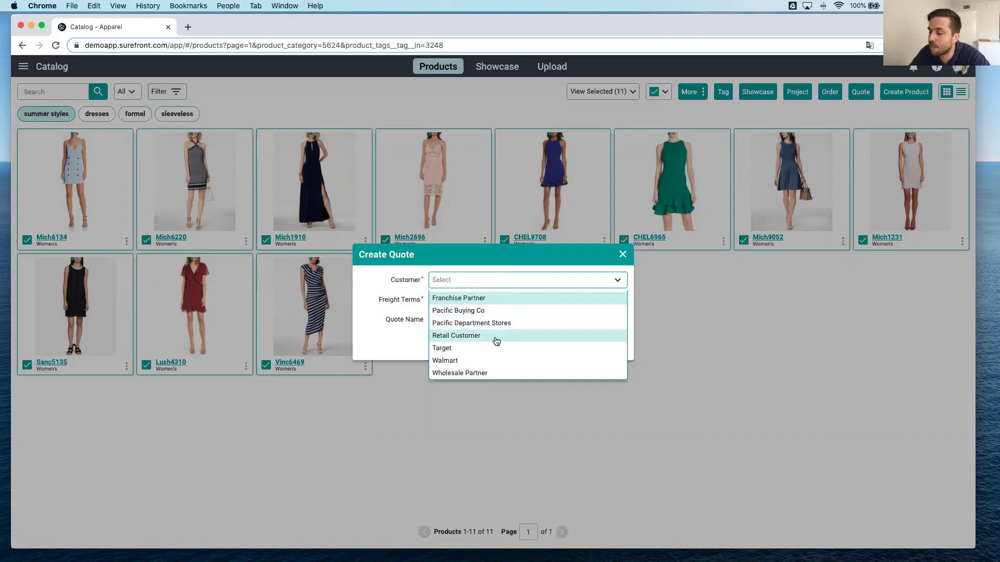
pyautogui.click(496, 342)
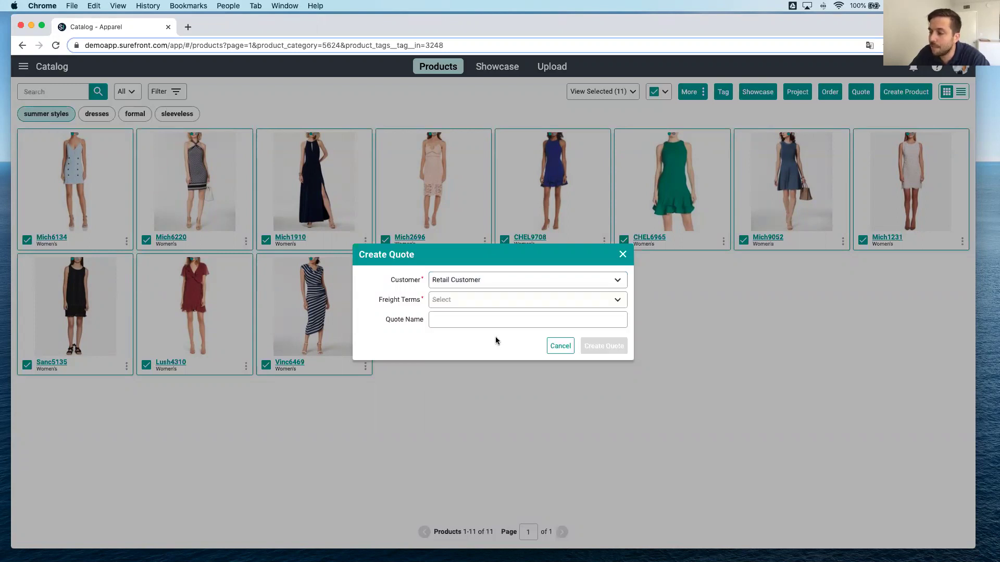
pyautogui.click(489, 306)
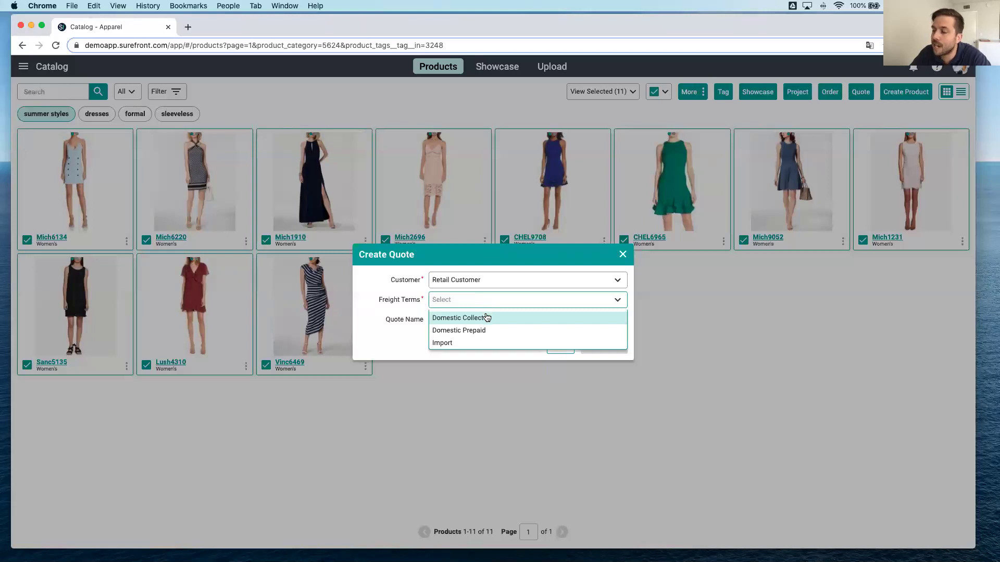
pyautogui.click(487, 318)
pyautogui.click(487, 307)
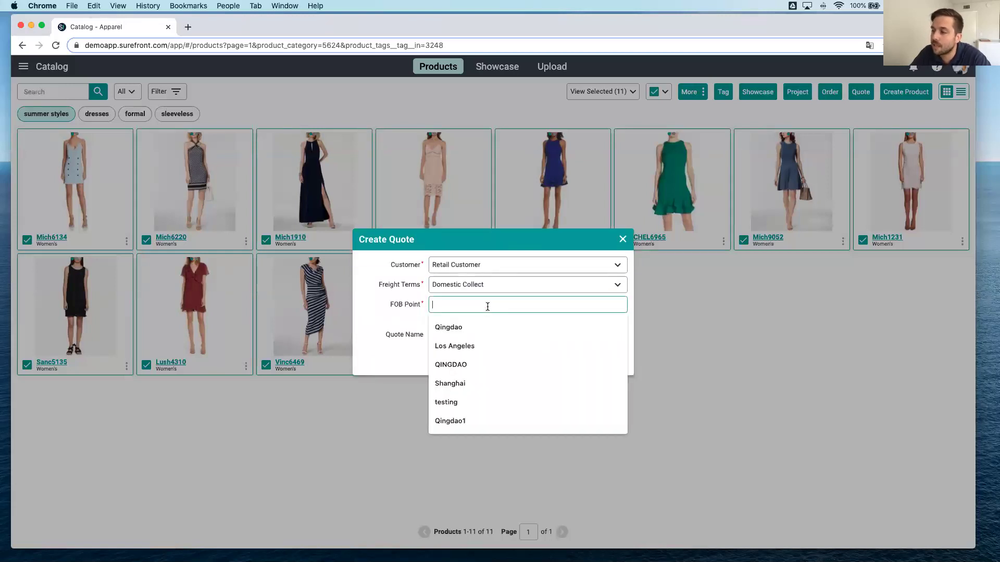
pyautogui.click(469, 346)
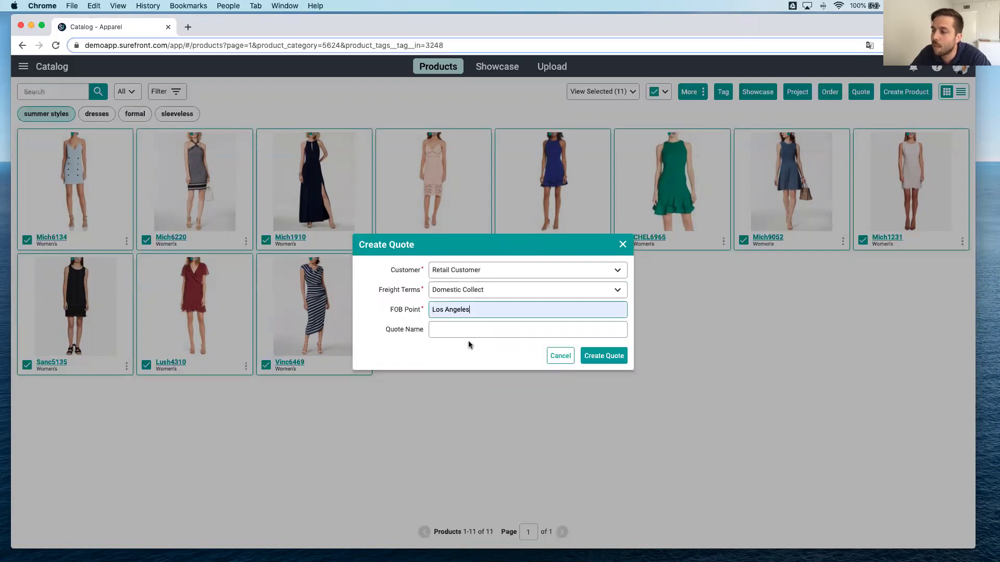
pyautogui.click(468, 331)
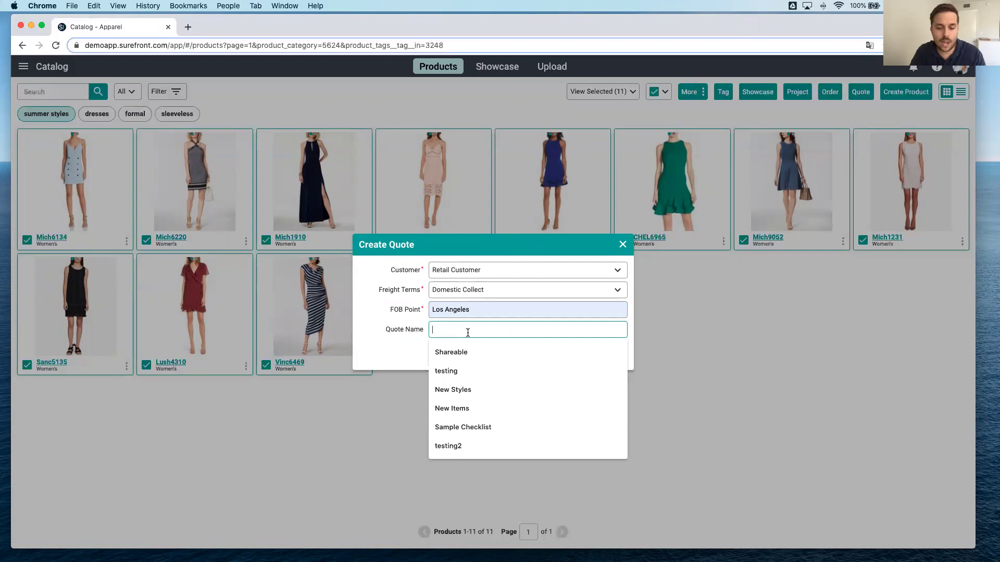
pyautogui.write('Summer')
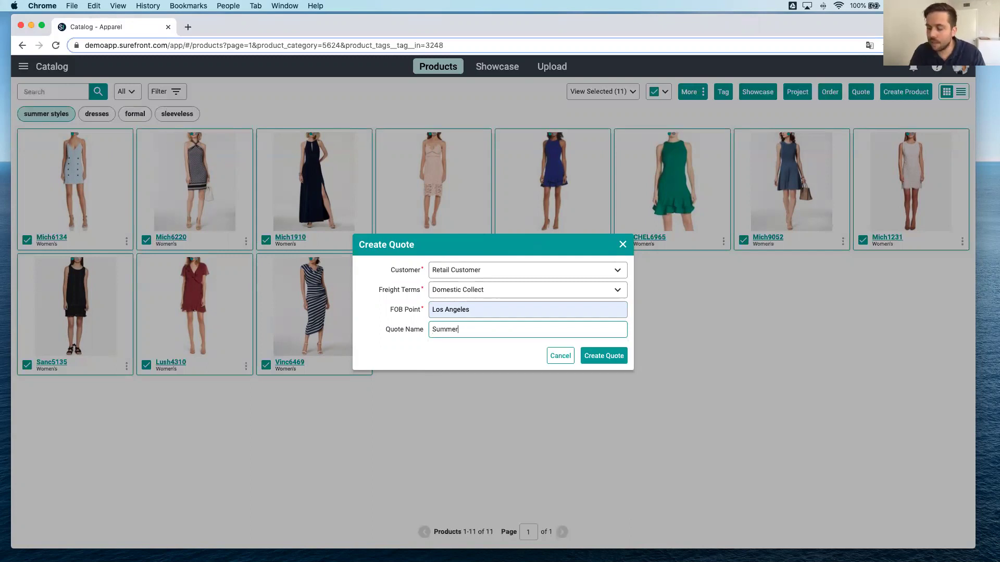
pyautogui.write(' Styles ')
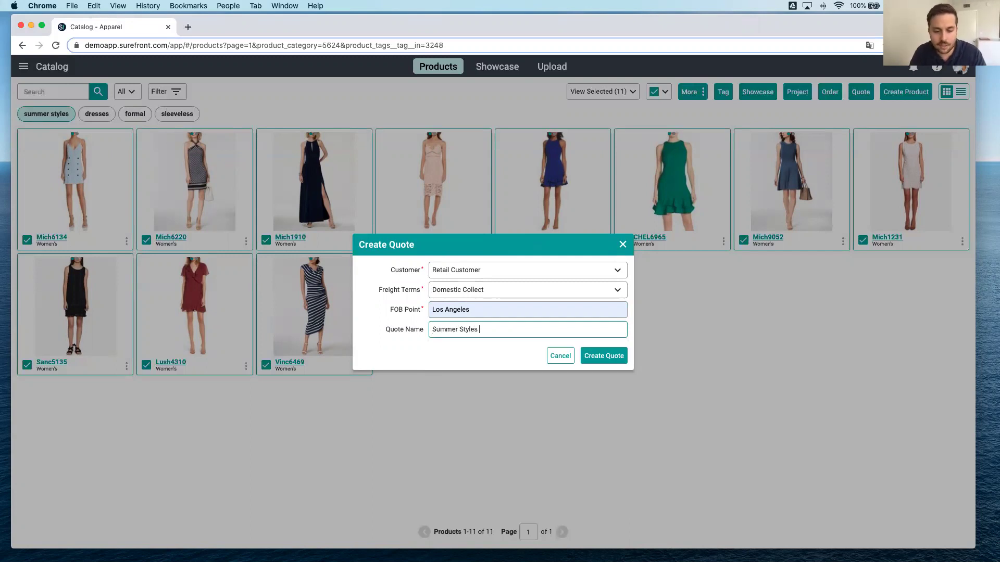
pyautogui.write('2020')
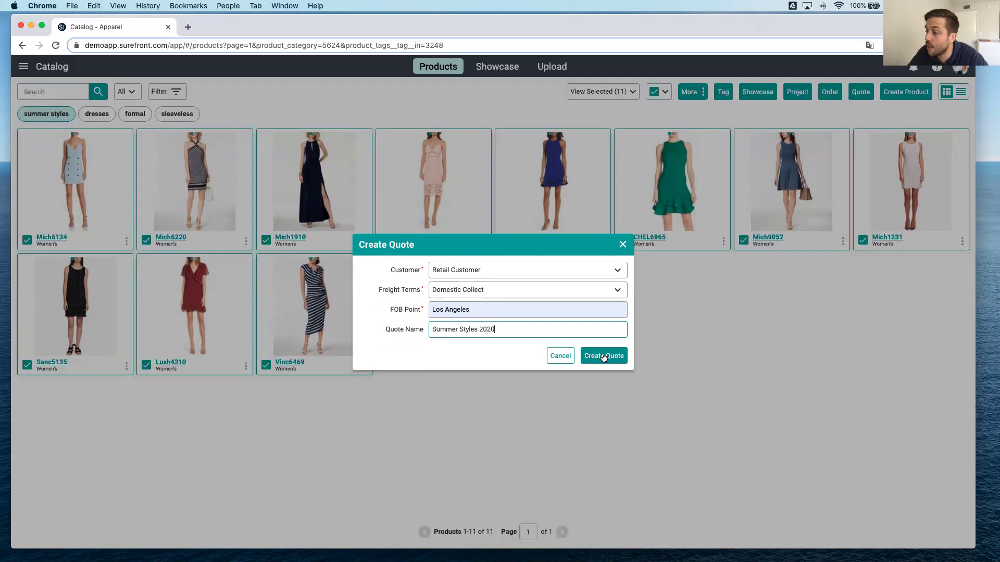
pyautogui.click(604, 357)
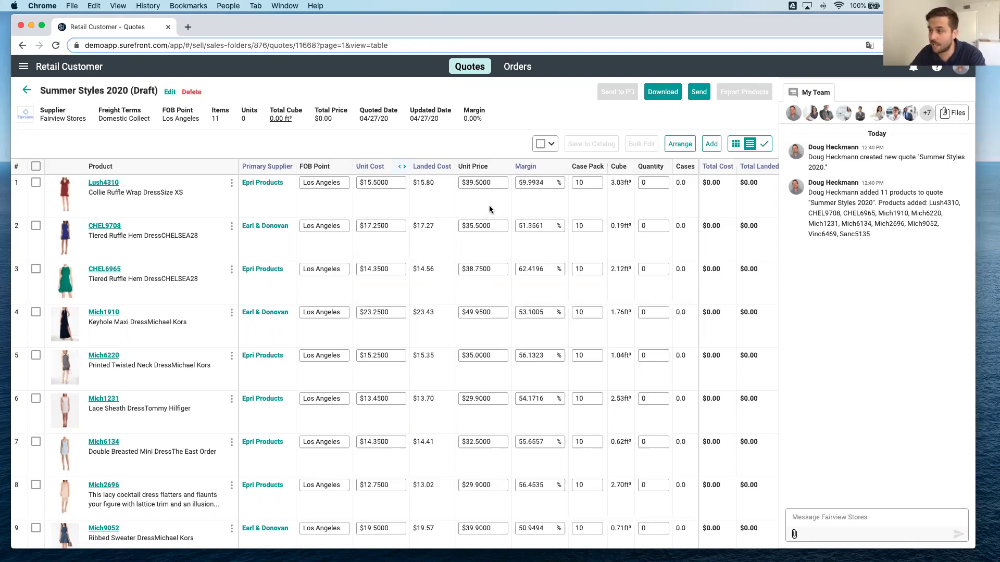
# - Change Lush4310's unit price to $35.50 and review the quote's columns and rows
pyautogui.click(477, 183)
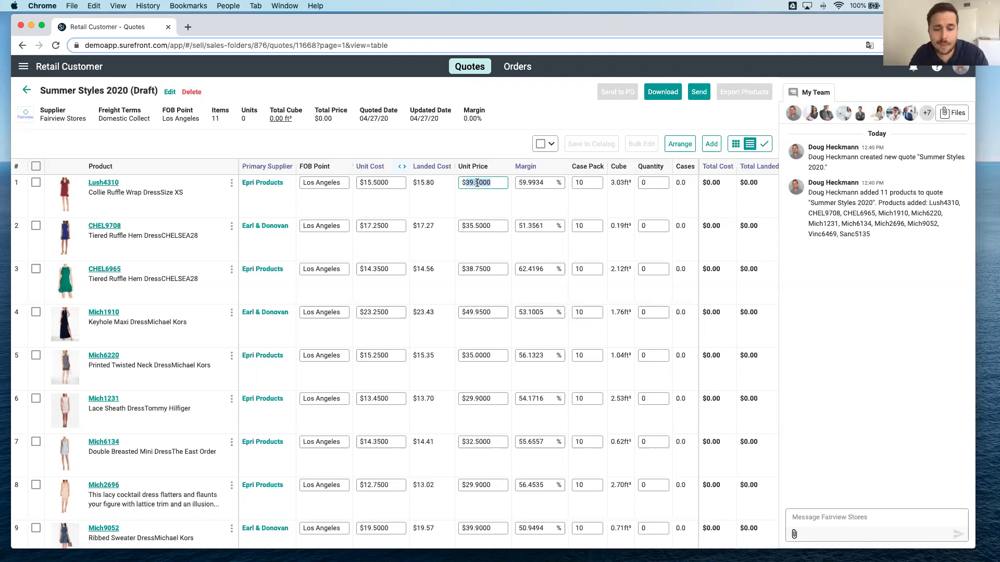
pyautogui.write('35.50')
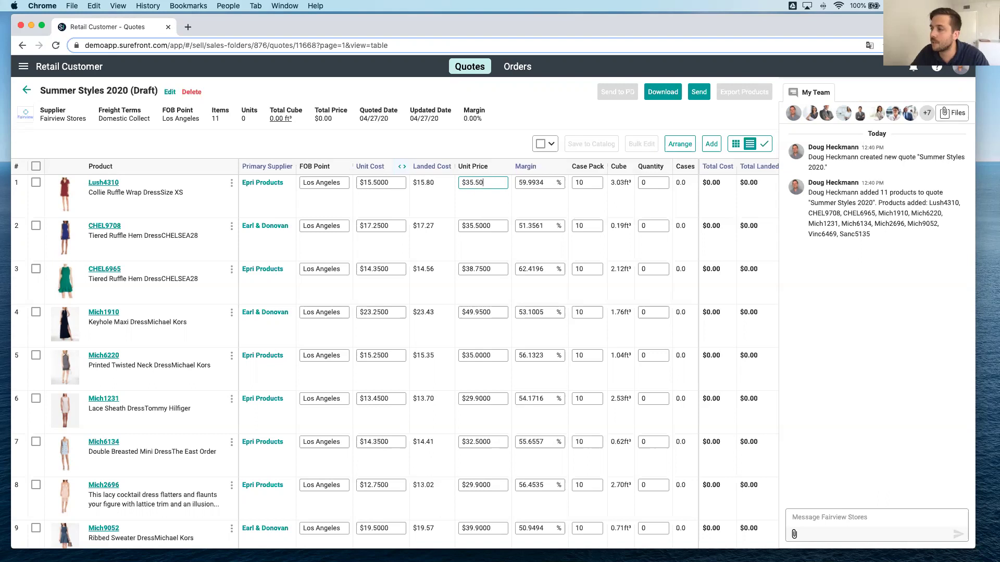
pyautogui.click(470, 212)
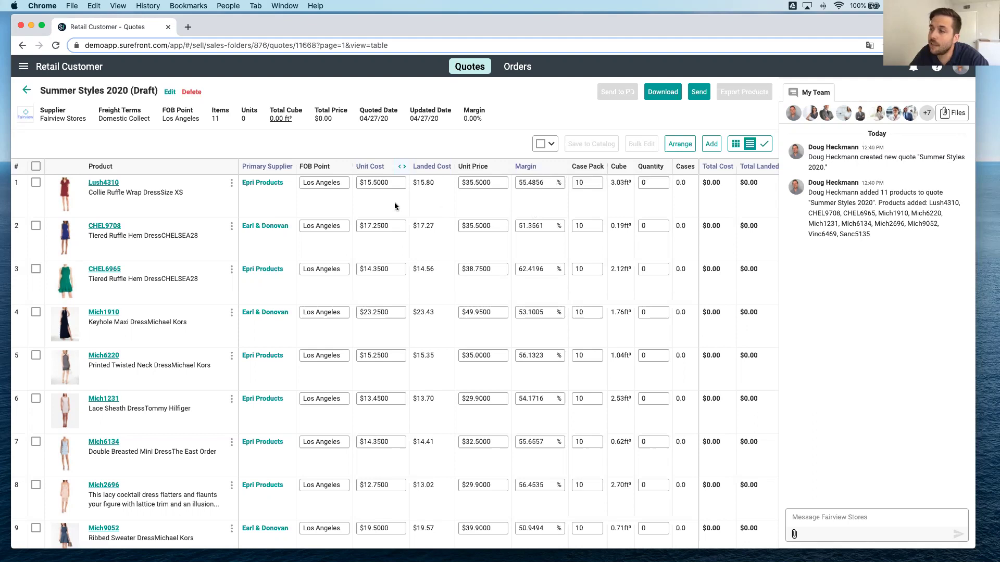
pyautogui.moveTo(366, 168)
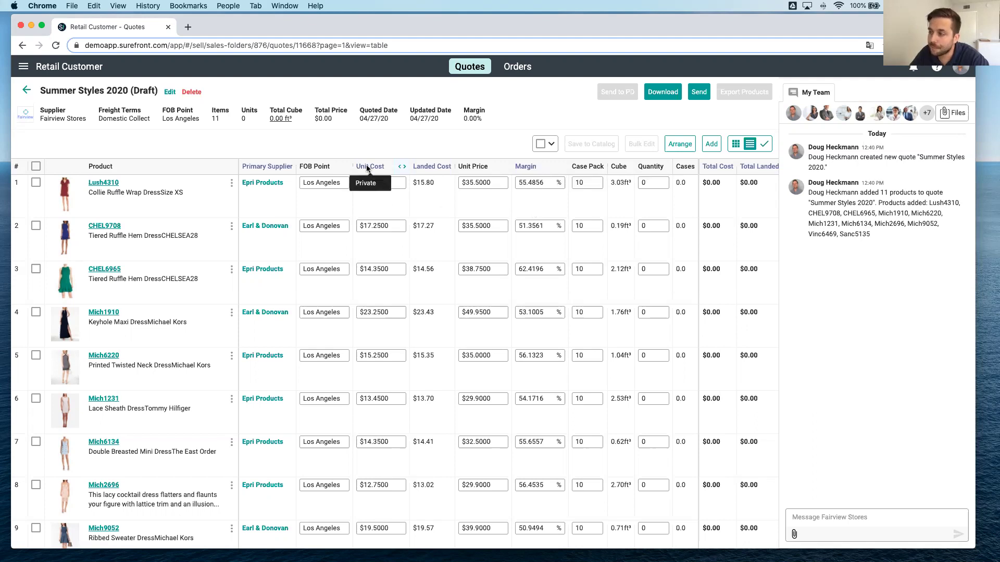
pyautogui.moveTo(430, 163)
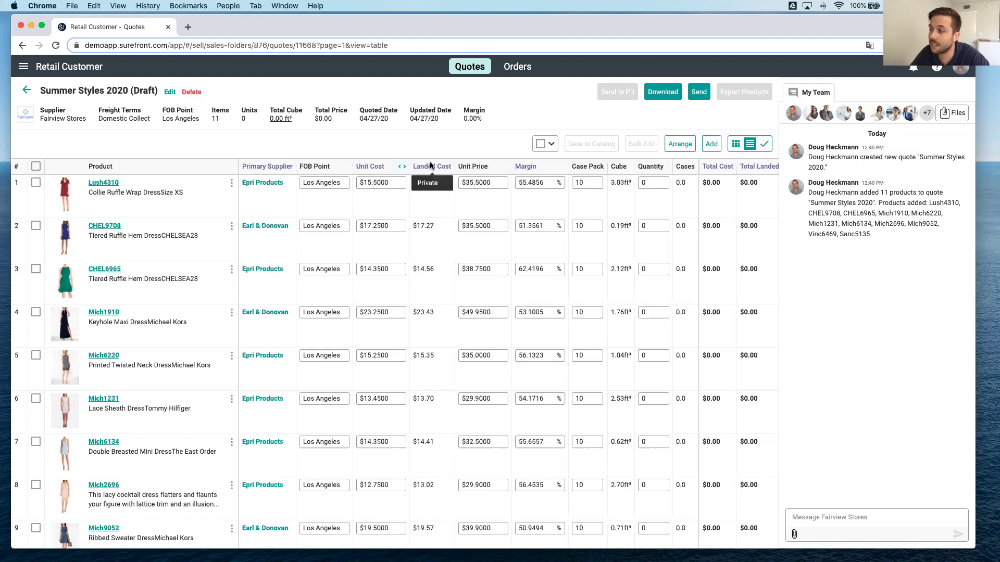
pyautogui.moveTo(526, 169)
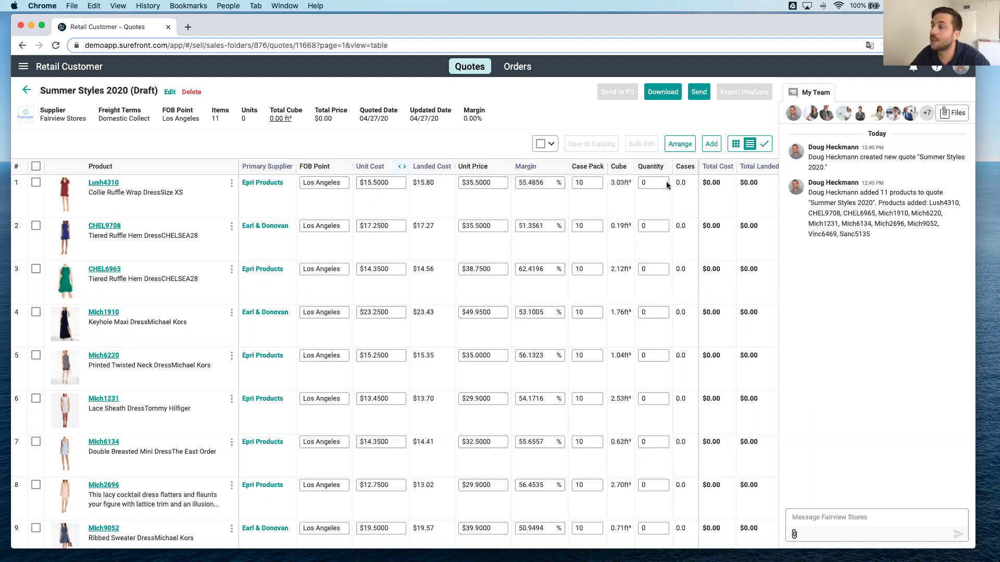
pyautogui.hscroll(1, 501, 205)
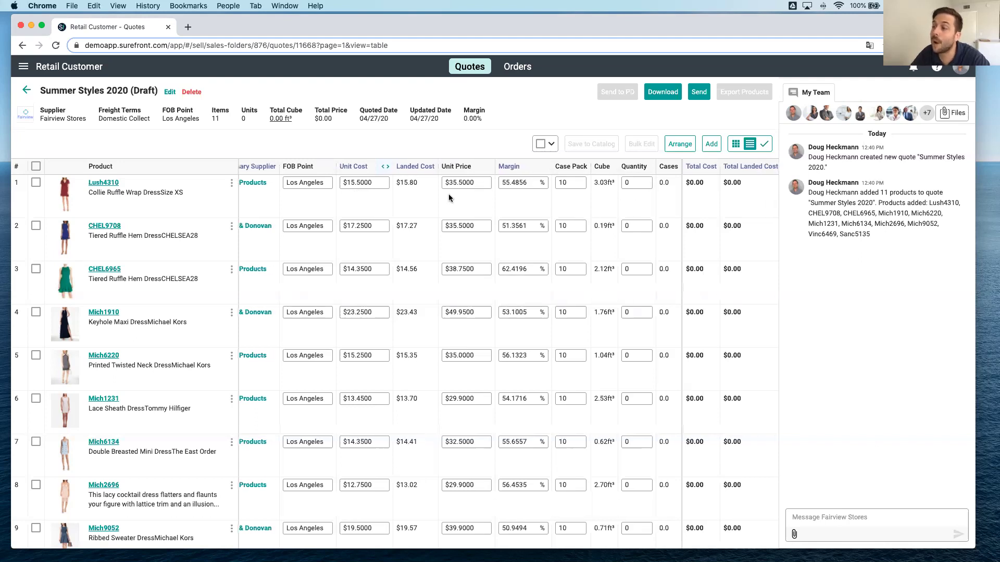
pyautogui.hscroll(-1, 451, 195)
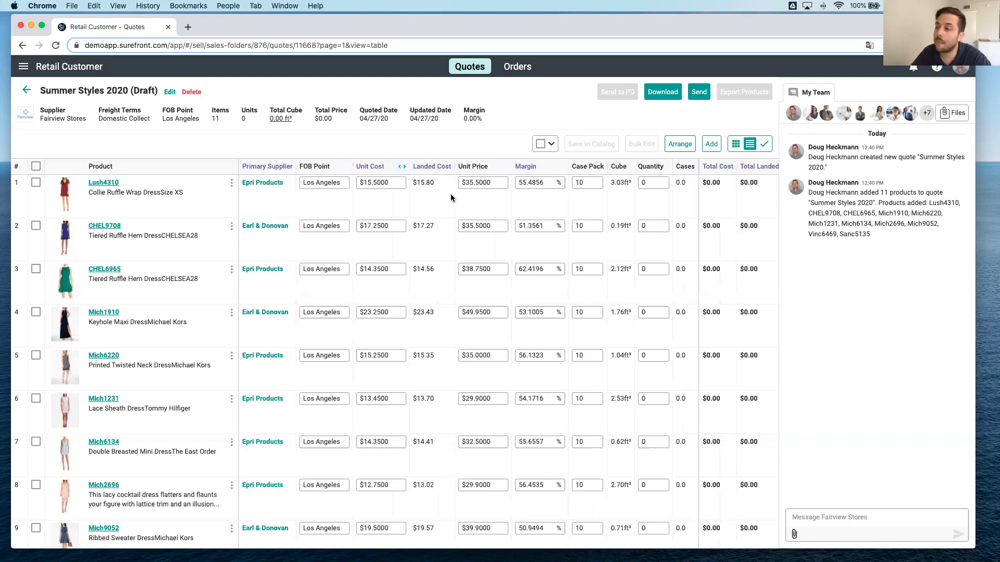
pyautogui.scroll(-1, 451, 198)
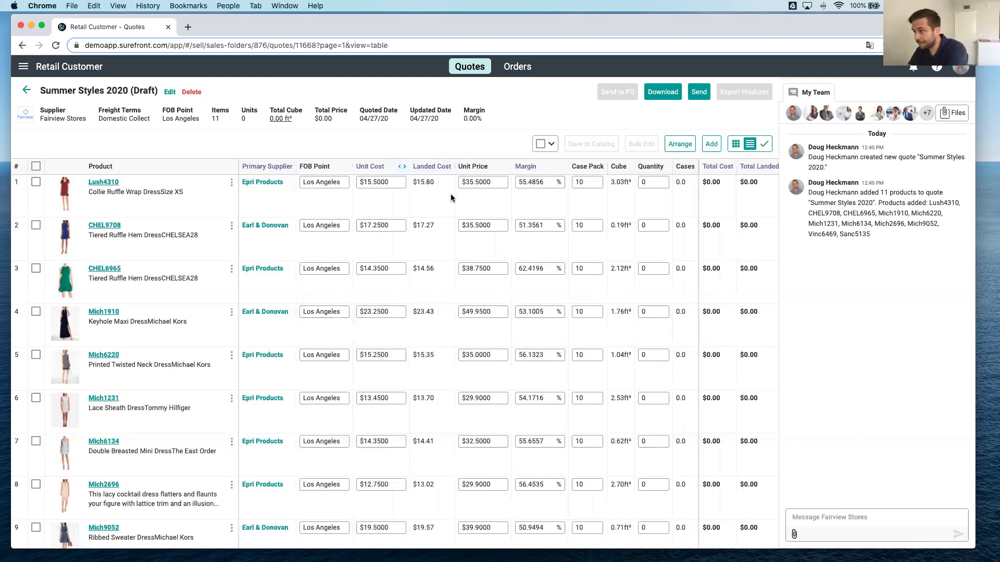
pyautogui.scroll(-1, 451, 198)
# - Set quantity 100 for Lush4310, CHEL9708, CHEL6965, Mich1910, Mich6220, Mich1231 and Mich6134
pyautogui.click(648, 181)
pyautogui.press('BackSpace')
pyautogui.write('100')
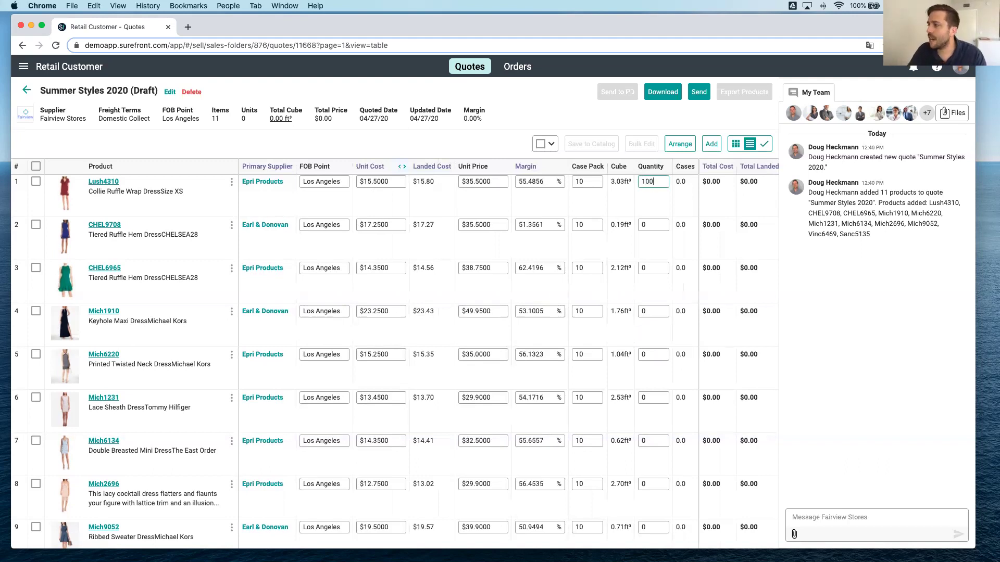
pyautogui.click(648, 223)
pyautogui.press('BackSpace')
pyautogui.write('100')
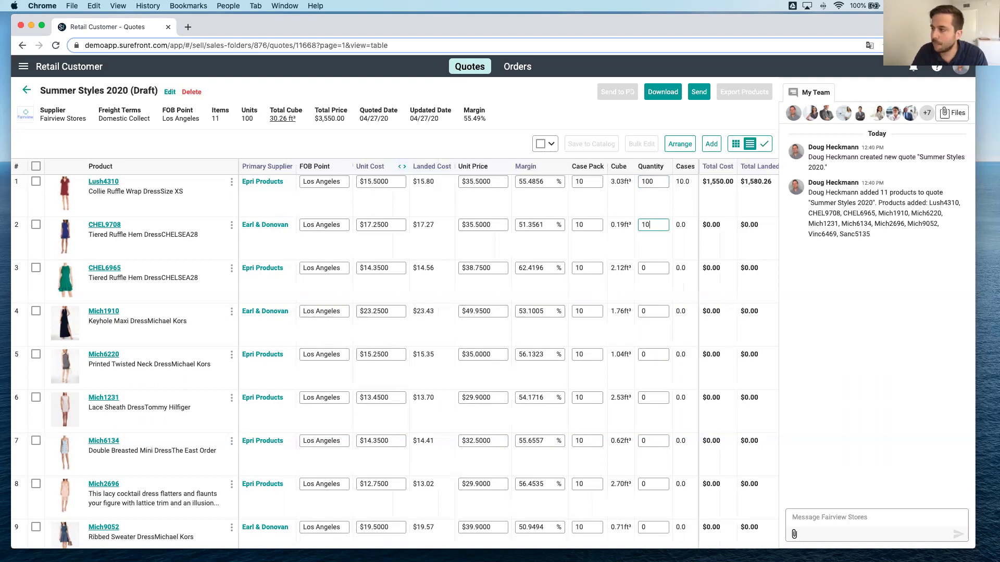
pyautogui.click(648, 267)
pyautogui.press('BackSpace')
pyautogui.write('100')
pyautogui.click(651, 312)
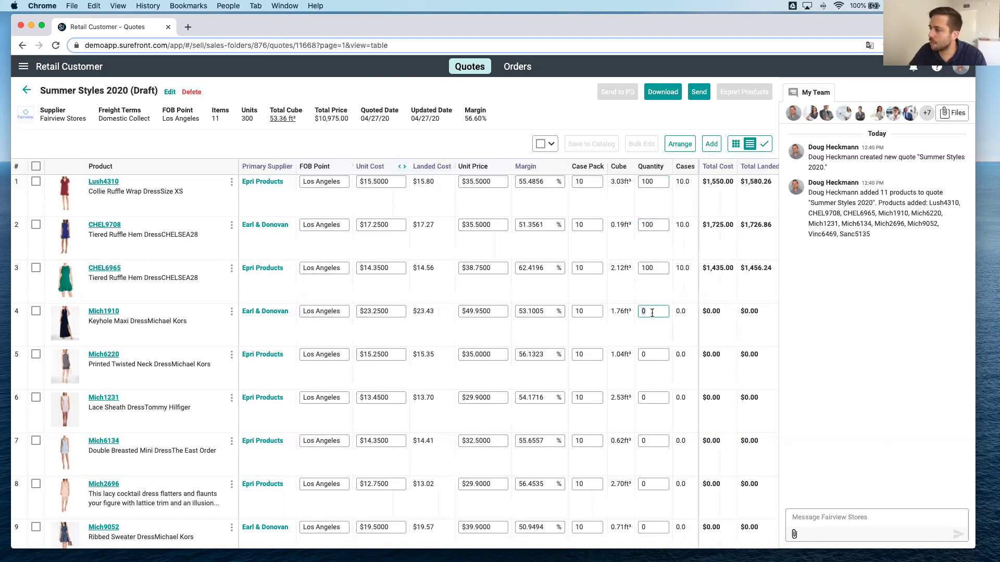
pyautogui.press('BackSpace')
pyautogui.write('100')
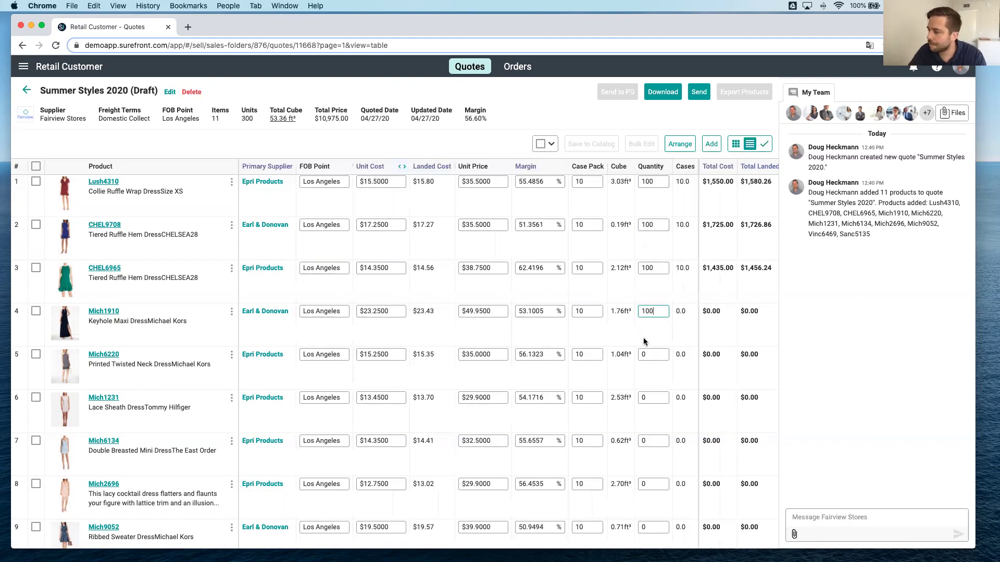
pyautogui.click(649, 354)
pyautogui.press('BackSpace')
pyautogui.write('100')
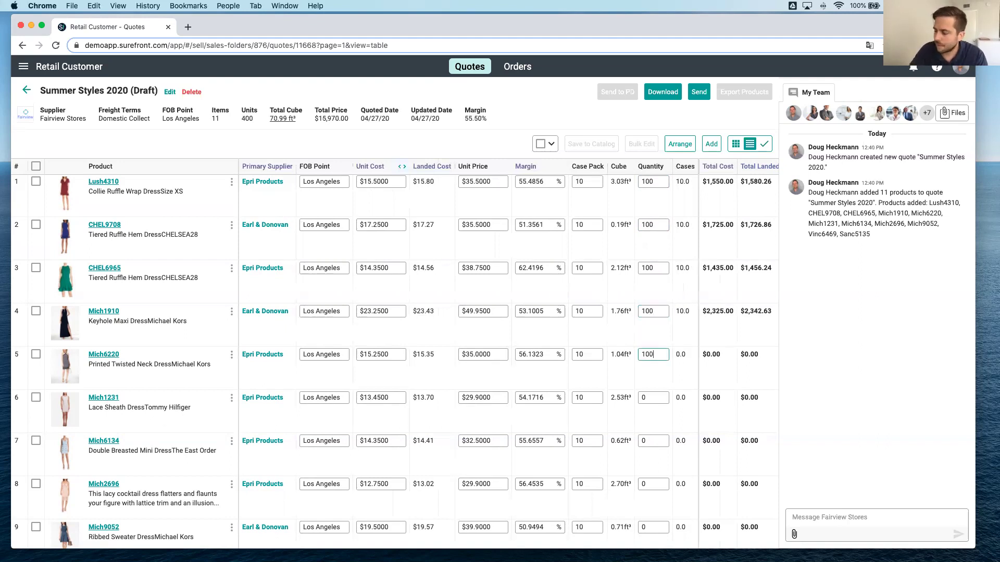
pyautogui.click(651, 396)
pyautogui.press('BackSpace')
pyautogui.write('100')
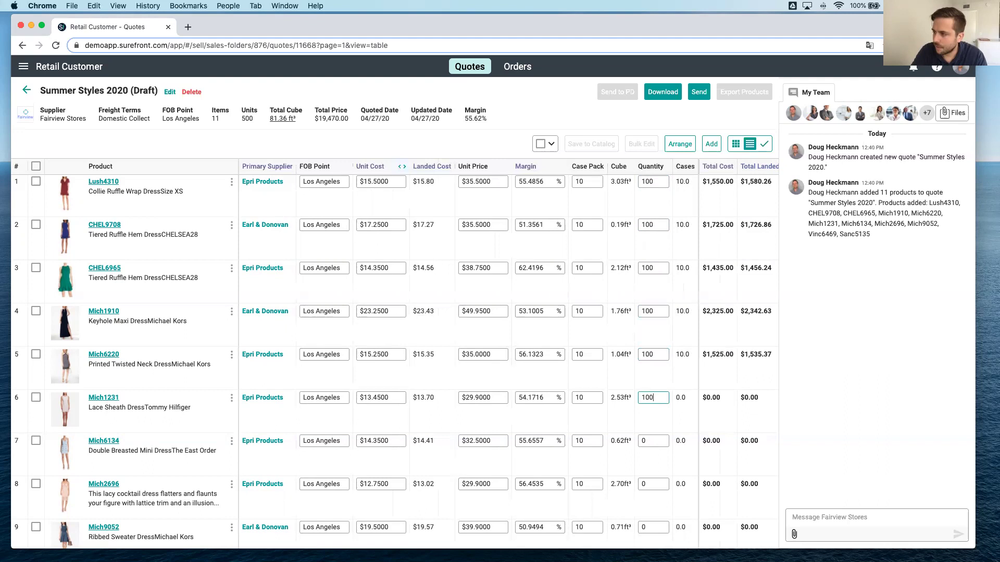
pyautogui.click(651, 439)
pyautogui.press('BackSpace')
pyautogui.write('100')
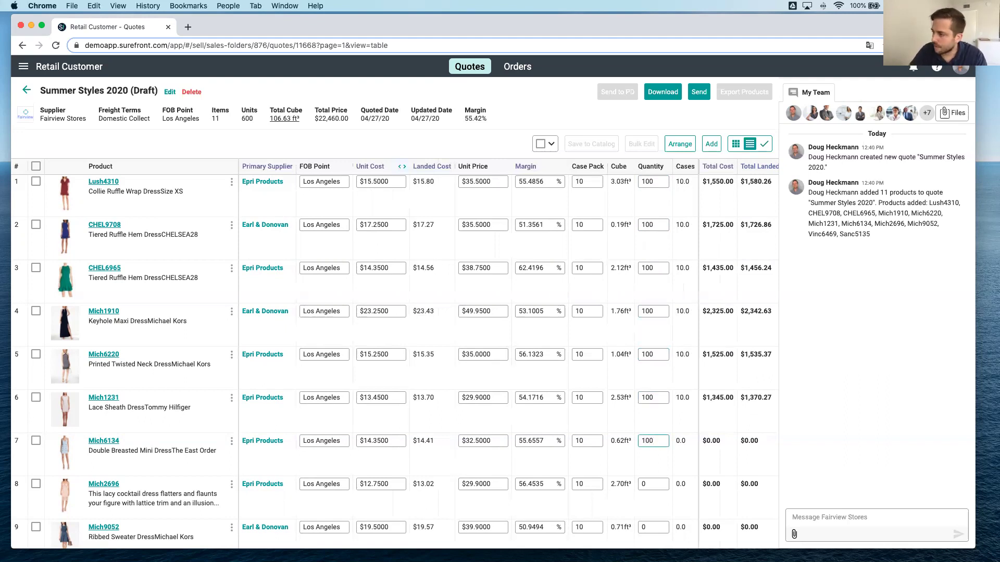
# - Set quantity 100 for Mich2696, Mich9052, Vinc6469 and Sanc5135, totalling 1100 units
pyautogui.scroll(-3, 395, 359)
pyautogui.click(658, 385)
pyautogui.press('BackSpace')
pyautogui.write('100')
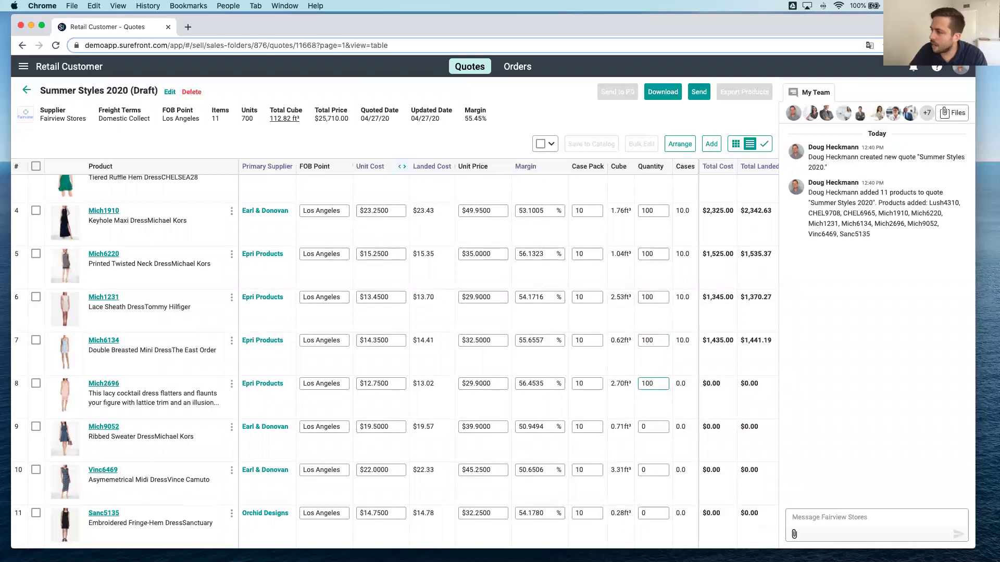
pyautogui.click(647, 428)
pyautogui.press('BackSpace')
pyautogui.write('100')
pyautogui.click(646, 470)
pyautogui.press('BackSpace')
pyautogui.write('100')
pyautogui.click(650, 515)
pyautogui.press('BackSpace')
pyautogui.write('100')
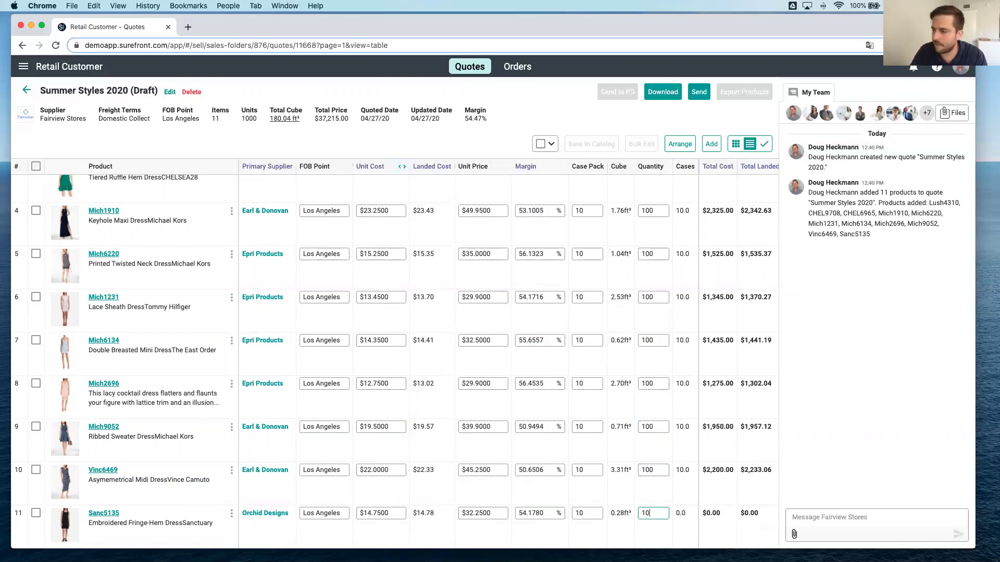
pyautogui.click(720, 454)
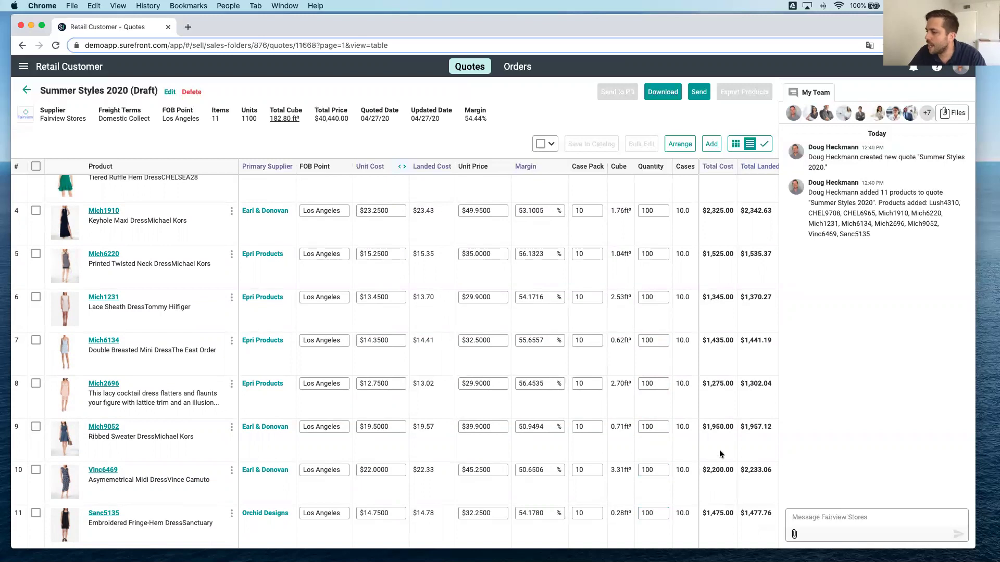
pyautogui.hscroll(2, 720, 454)
pyautogui.scroll(3, 719, 453)
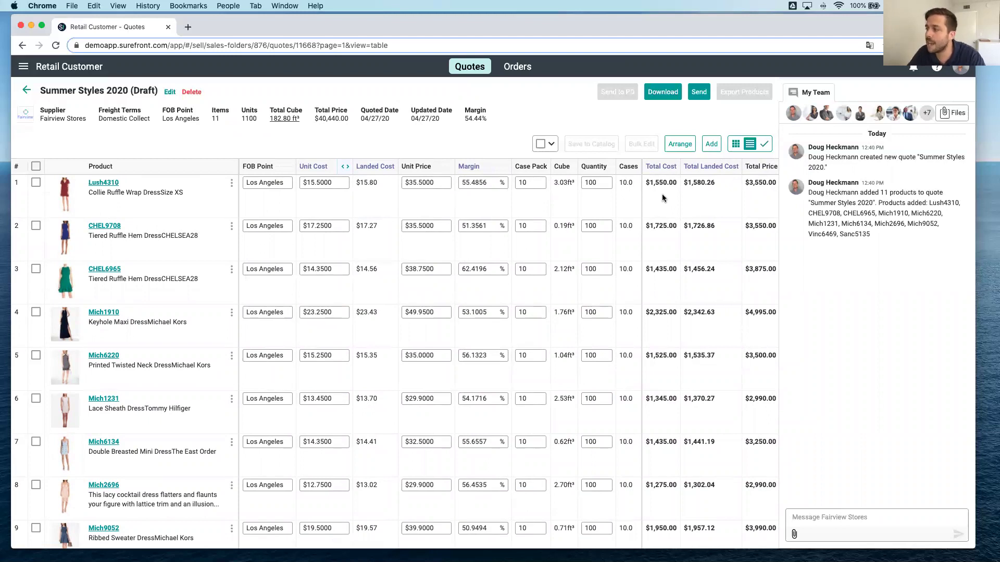
pyautogui.hscroll(1, 661, 196)
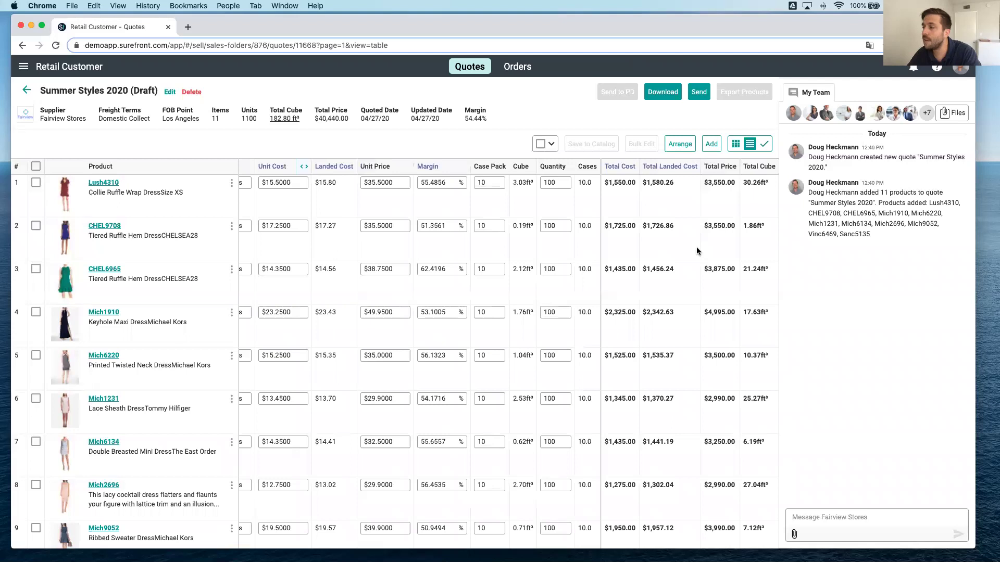
pyautogui.hscroll(-2, 678, 253)
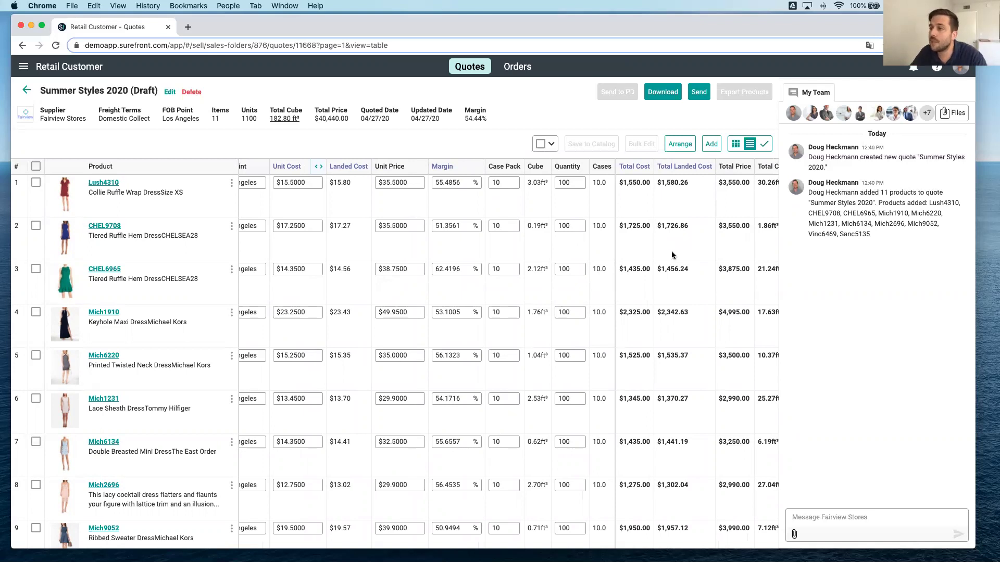
pyautogui.hscroll(2, 729, 203)
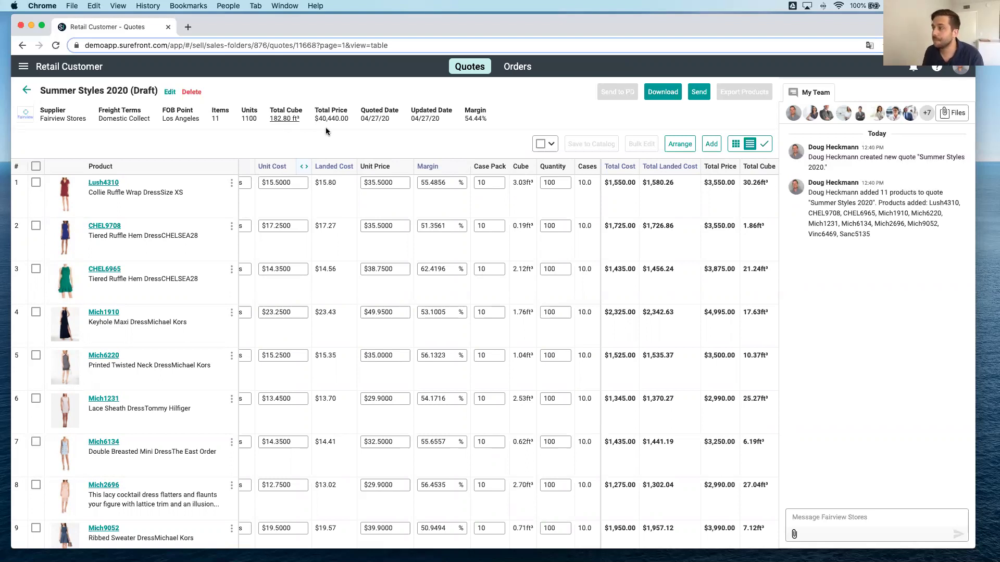
pyautogui.hscroll(-1, 307, 261)
pyautogui.hscroll(-4, 307, 259)
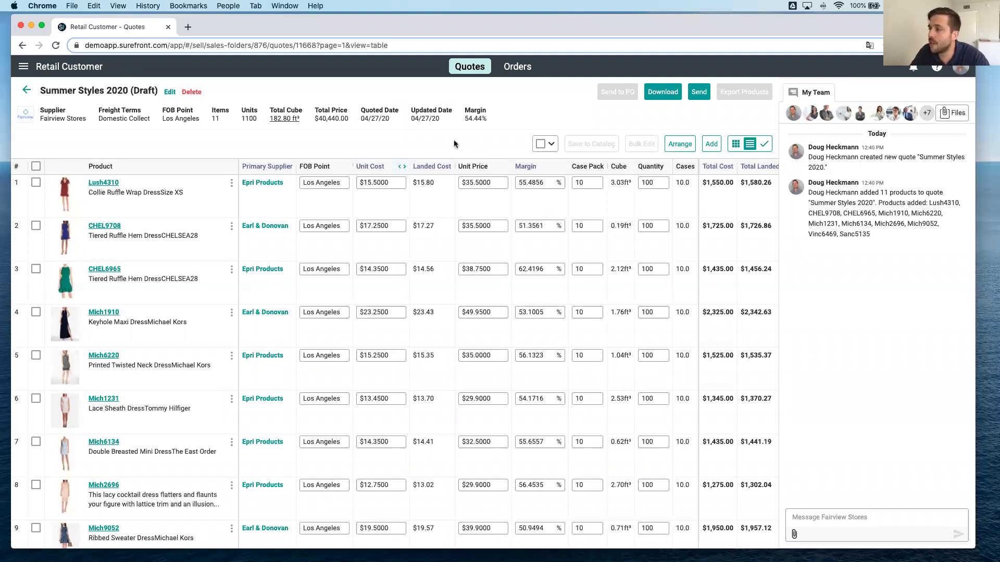
# - Add the customer's email address as a recipient for sharing the Summer Styles 2020 quote
pyautogui.click(699, 94)
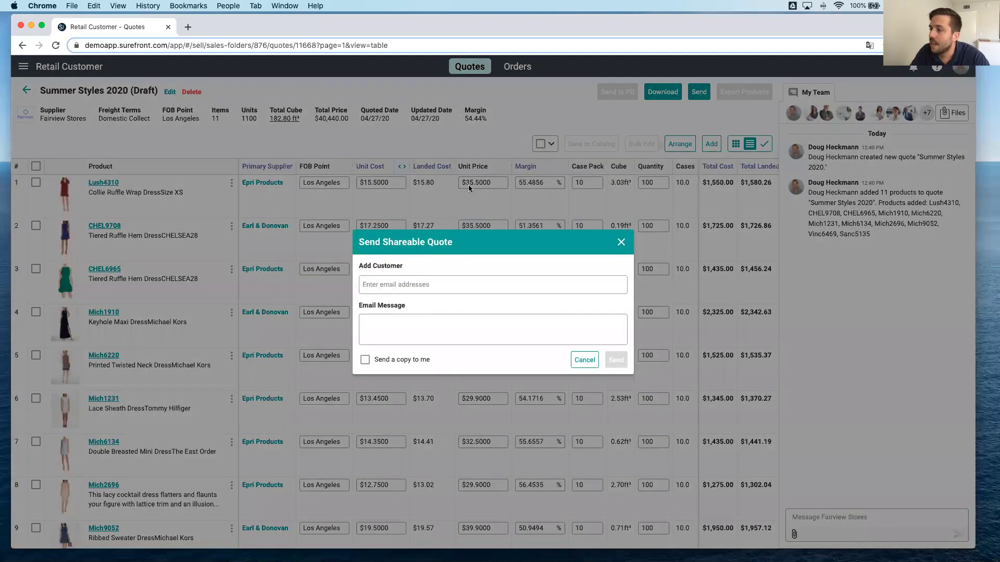
pyautogui.click(465, 284)
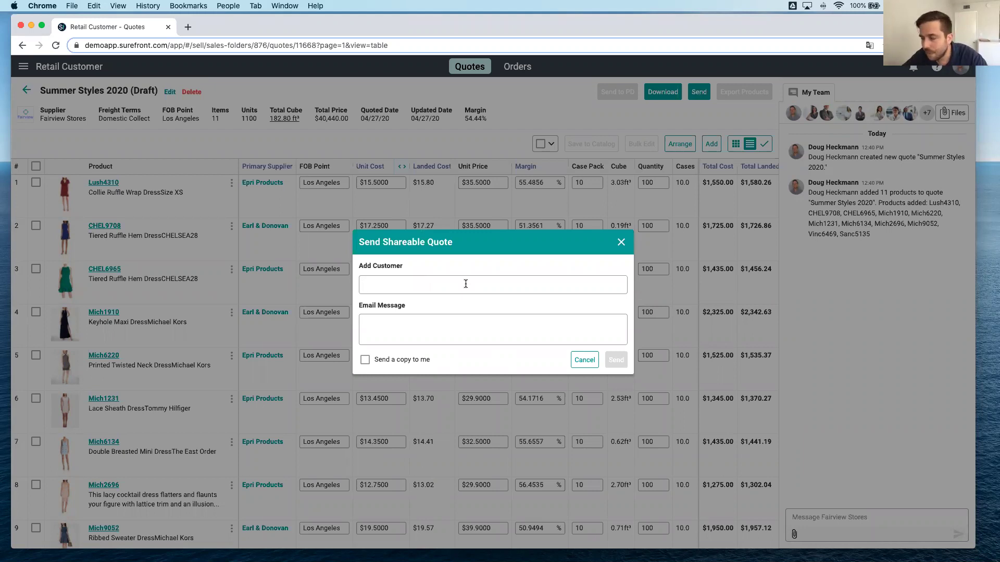
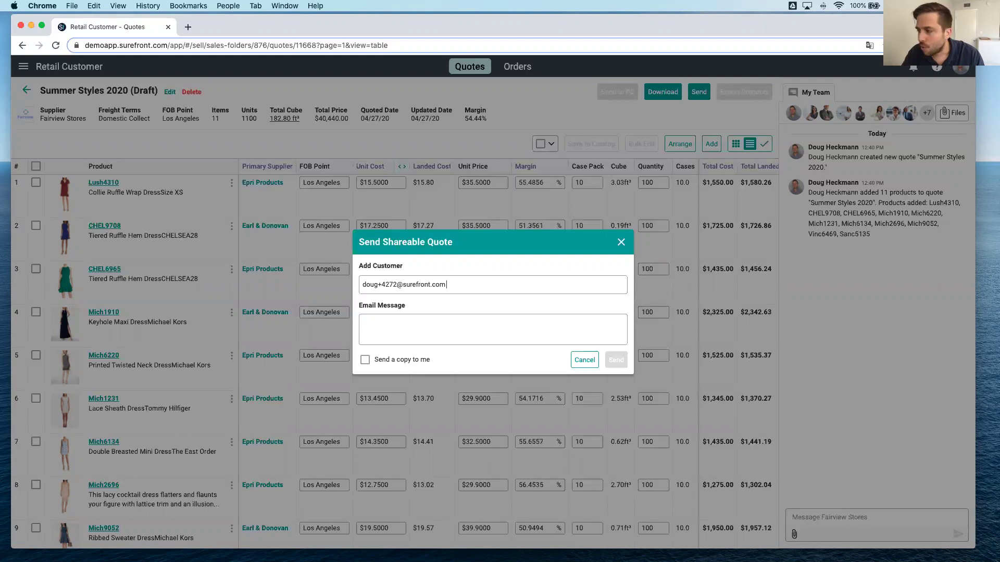
pyautogui.press('Return')
# - Write 'Hi please check out these new summer styles…' as the email message and send
pyautogui.click(484, 335)
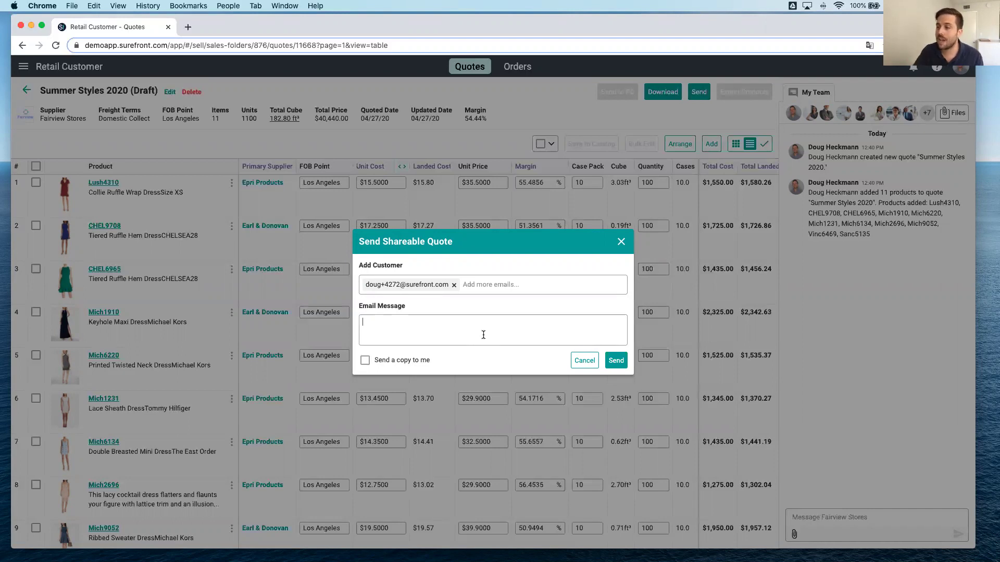
pyautogui.click(468, 278)
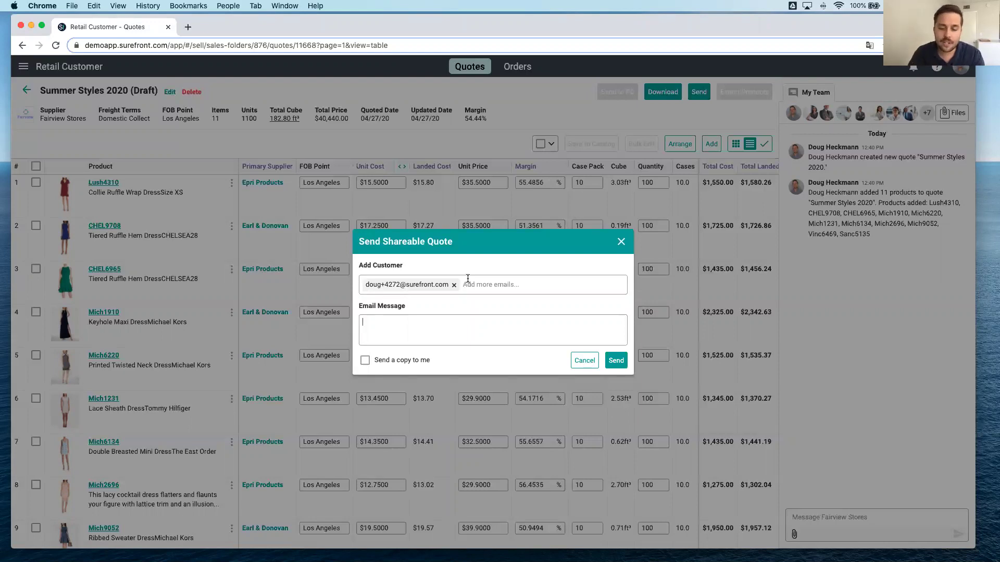
pyautogui.press('Tab')
pyautogui.write('Hi please check out')
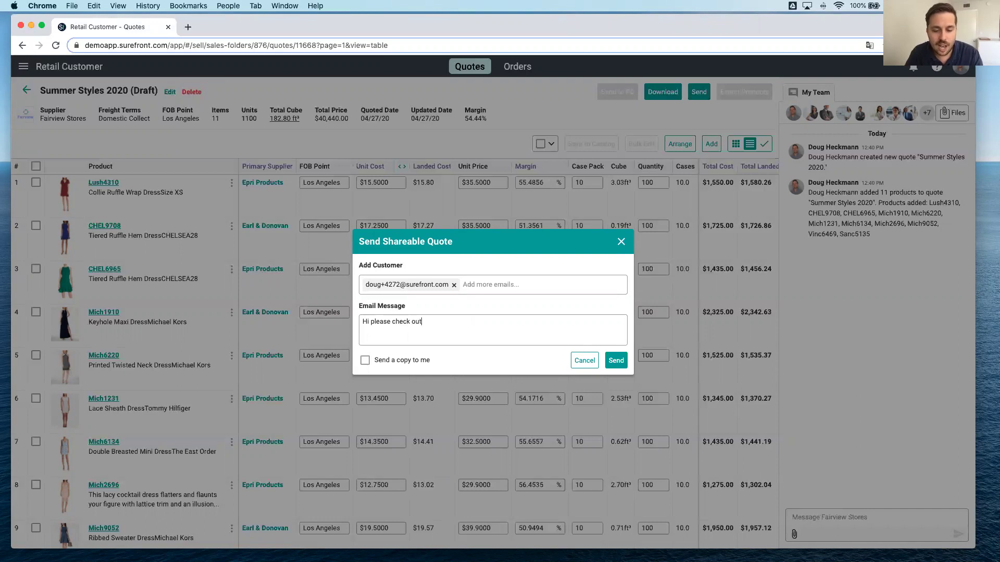
pyautogui.write(' these new su')
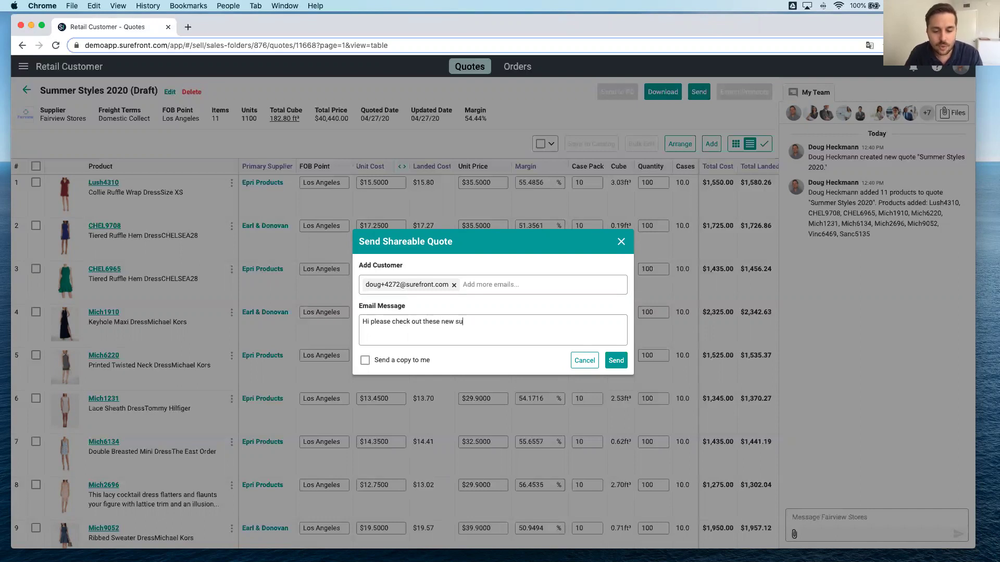
pyautogui.write('mmer st')
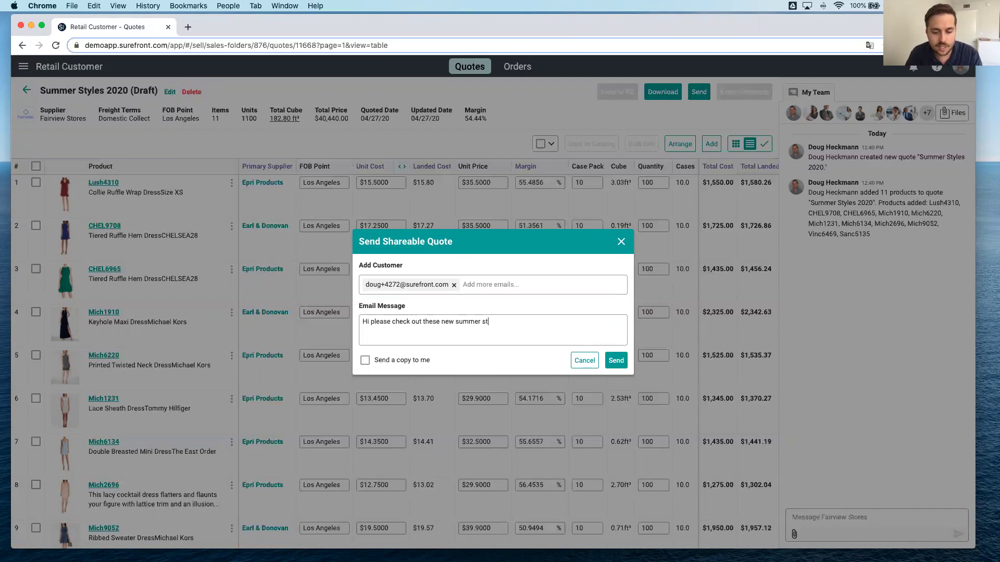
pyautogui.write('yles, I think they would be great for your customers!')
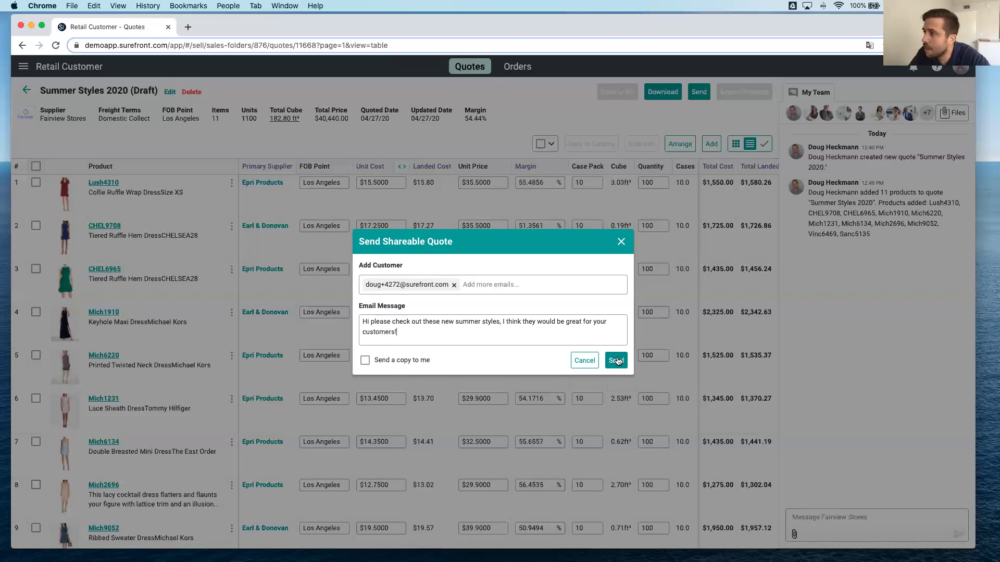
pyautogui.click(616, 361)
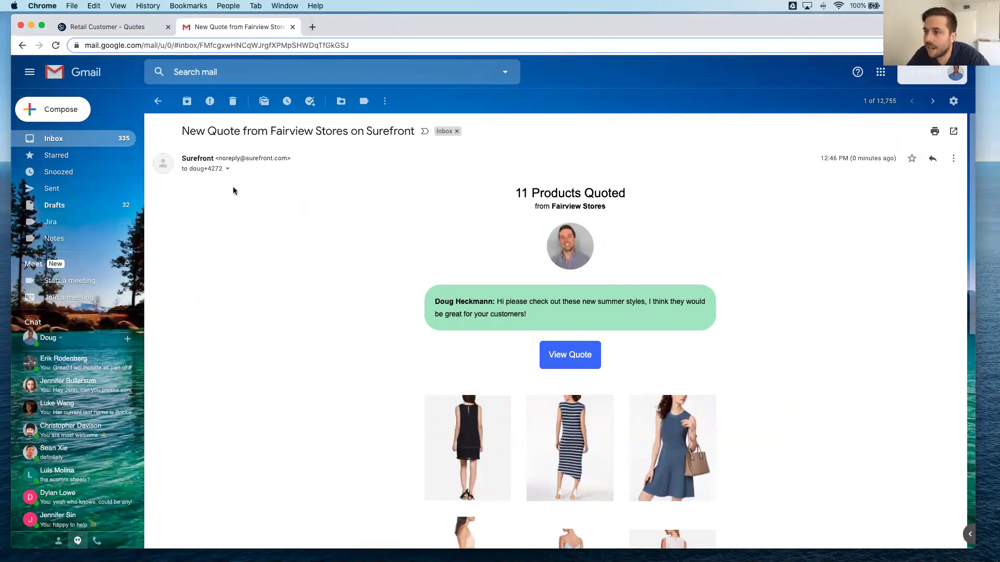
# - Check the quote email's sender details and quoted dresses, then open View Quote in a new window
pyautogui.click(229, 169)
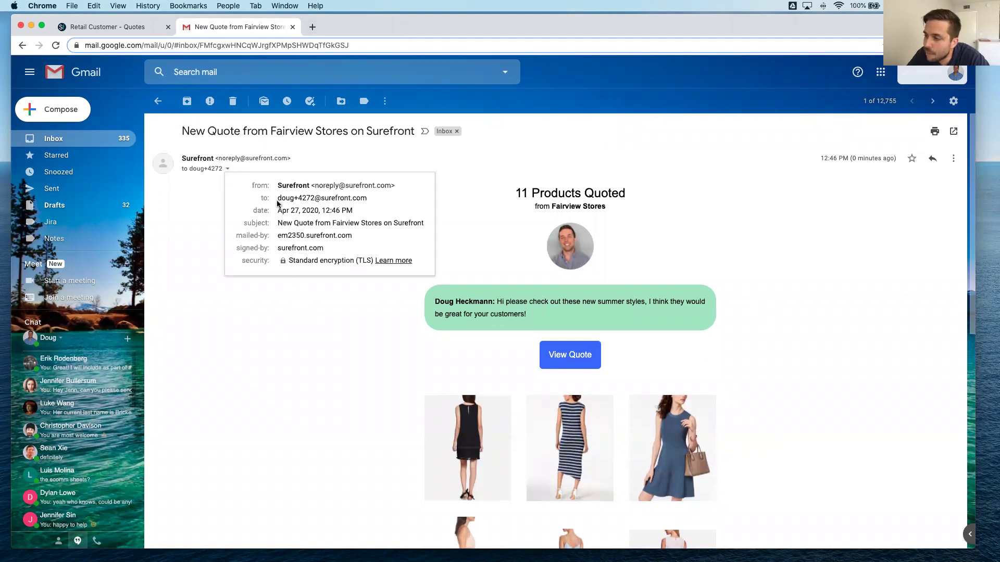
pyautogui.click(495, 204)
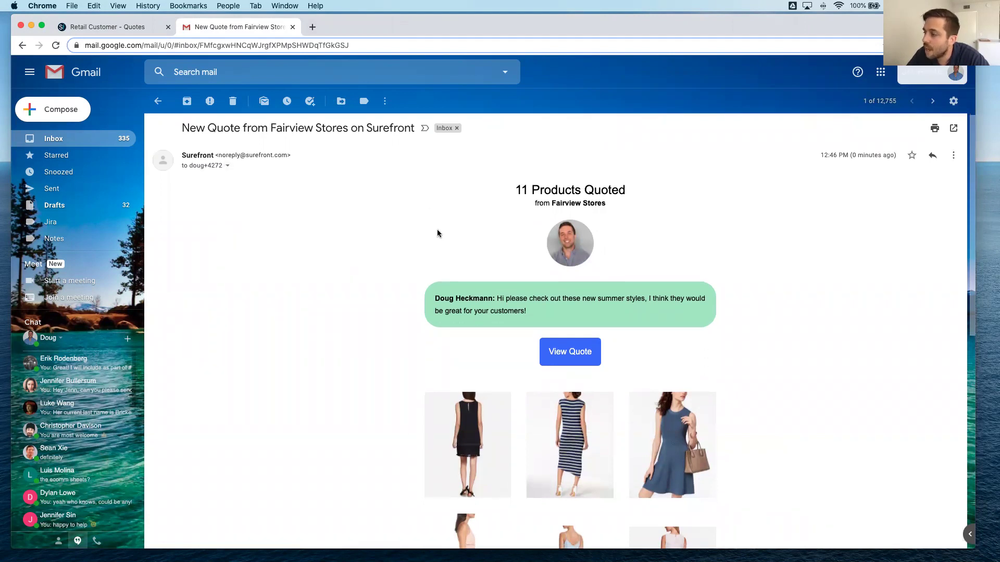
pyautogui.scroll(-5, 437, 230)
pyautogui.scroll(3, 438, 233)
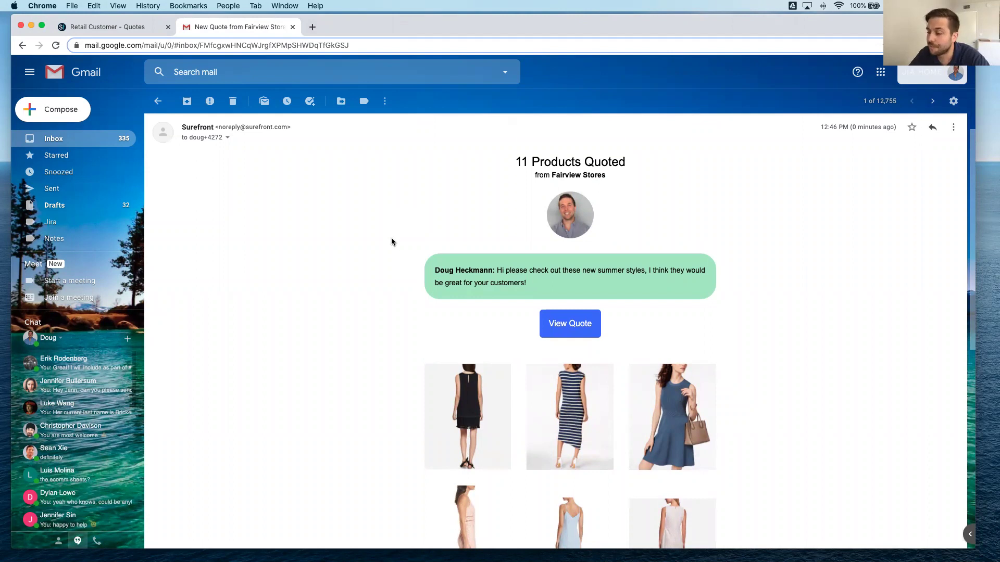
pyautogui.scroll(-3, 393, 239)
pyautogui.scroll(-2, 392, 239)
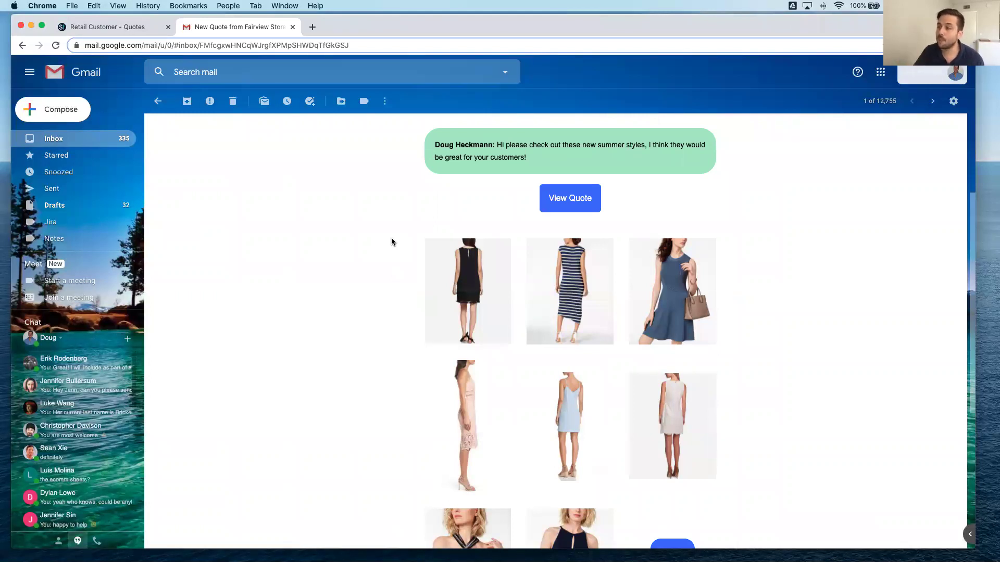
pyautogui.scroll(-3, 392, 241)
pyautogui.scroll(3, 392, 241)
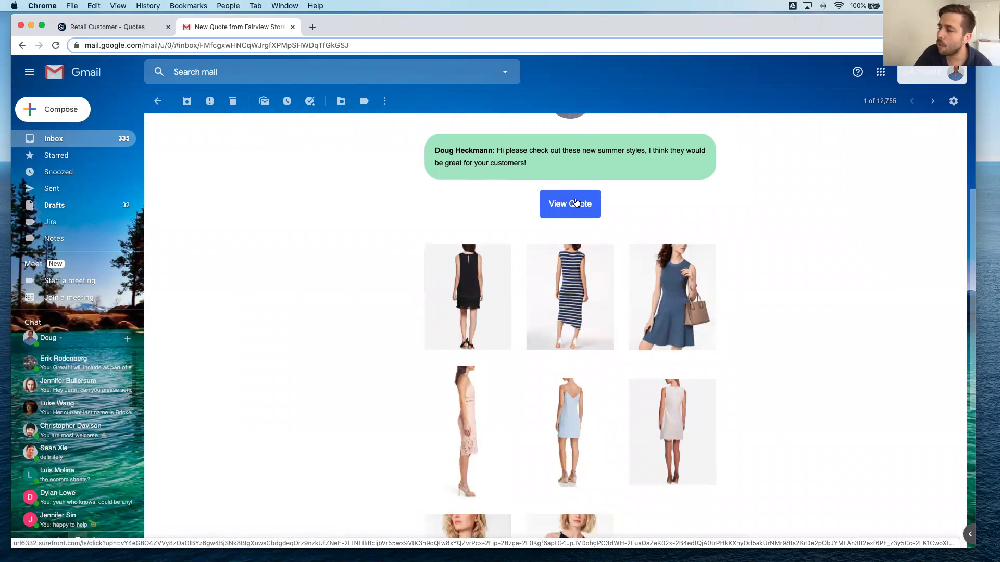
pyautogui.scroll(-1, 576, 203)
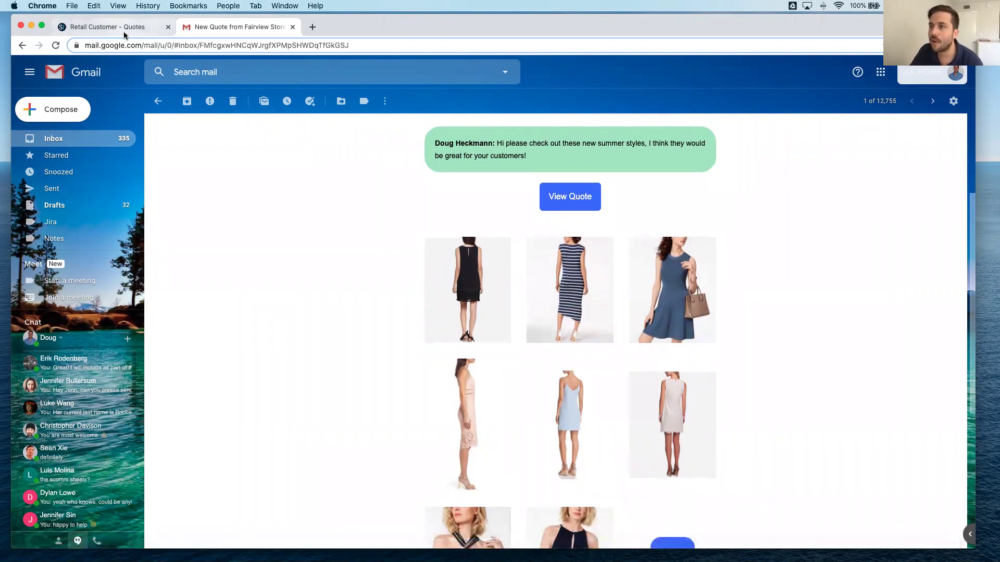
pyautogui.rightClick(565, 198)
pyautogui.click(594, 243)
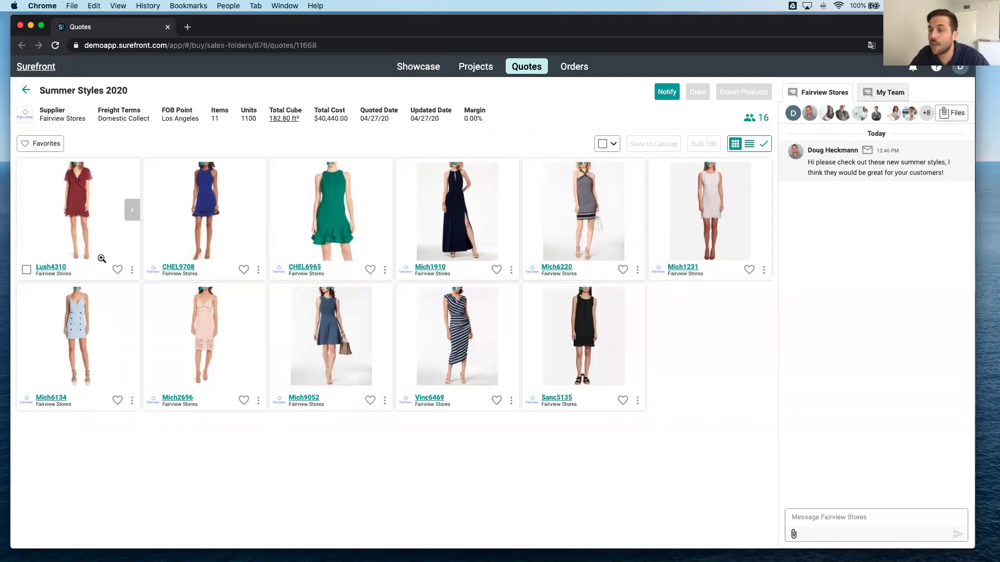
# - Favorite the Lush4310, CHEL6965 and Mich6220 dresses and click into the Fairview Stores chat
pyautogui.click(116, 270)
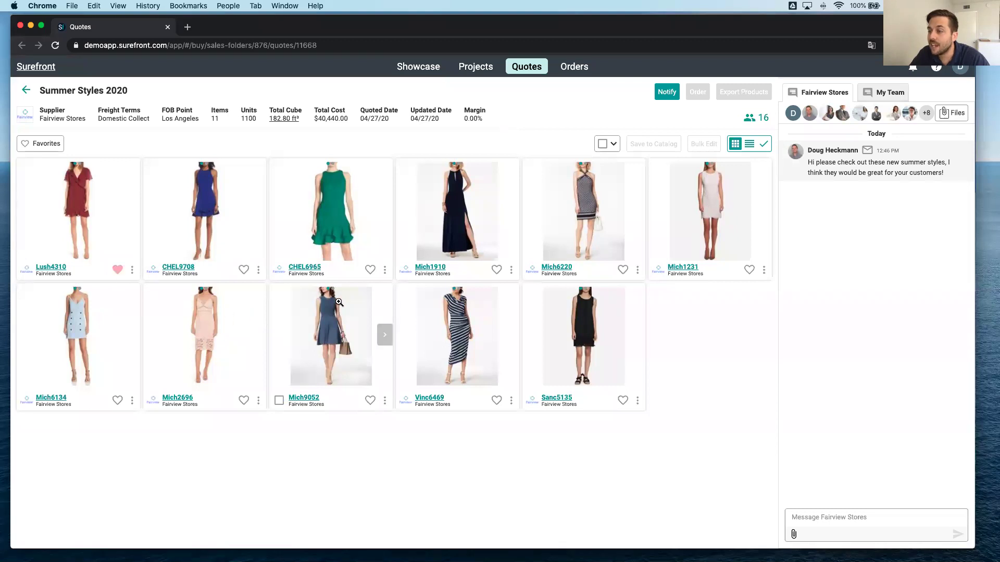
pyautogui.click(369, 270)
pyautogui.click(624, 270)
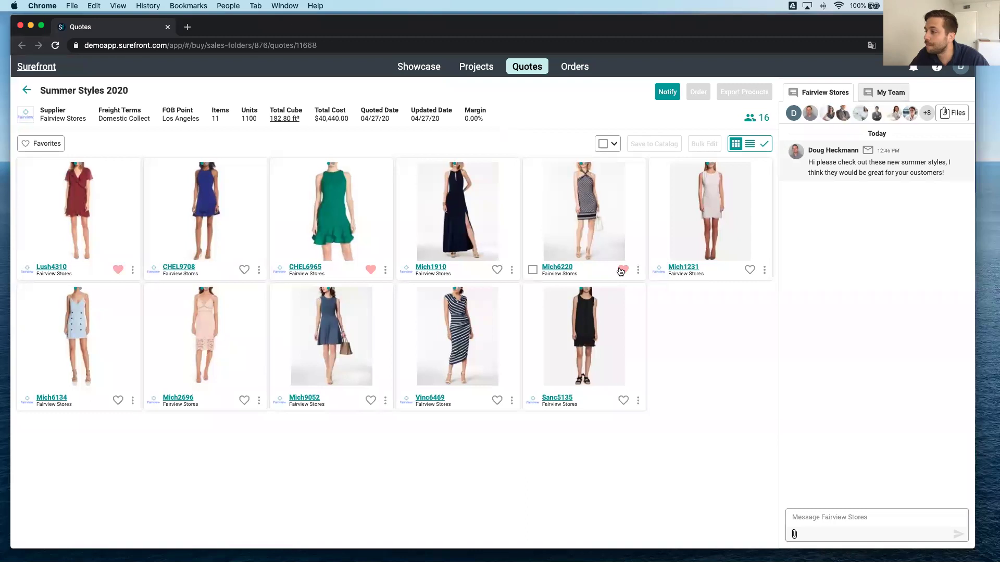
pyautogui.click(862, 514)
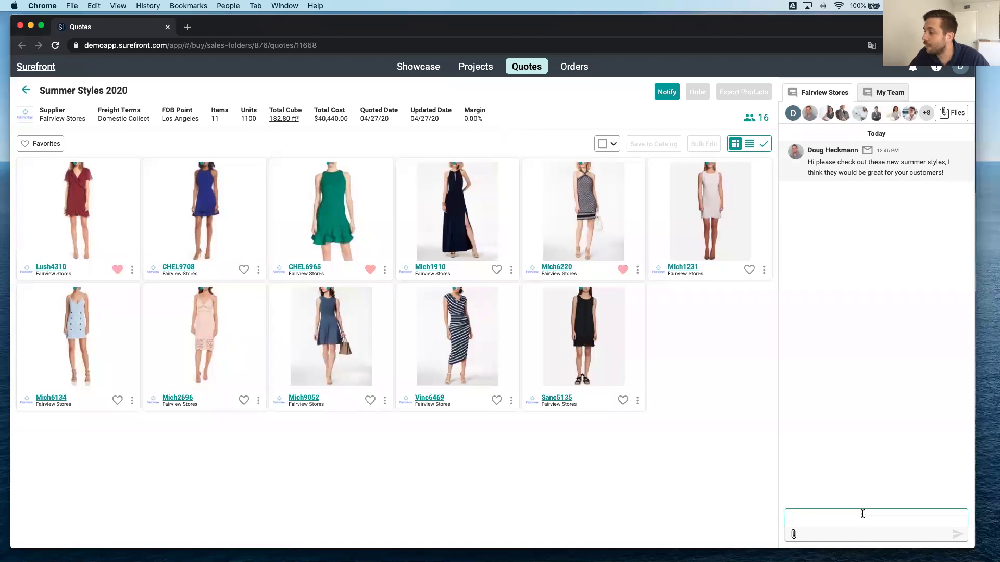
# - Send 'Hey do you have anymore sleeveless dresses?' in the chat and show products as a table
pyautogui.write('He')
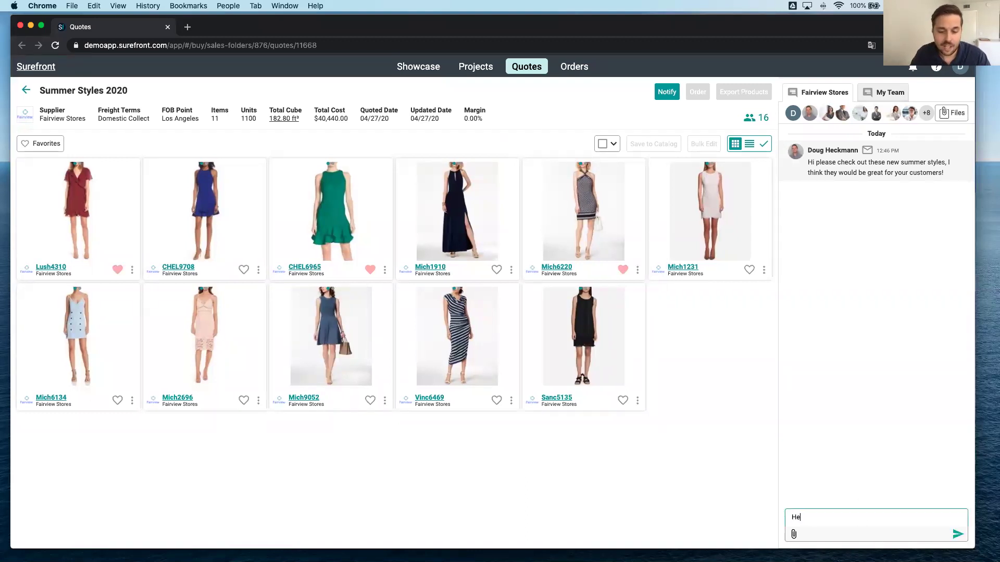
pyautogui.write('y do you have ')
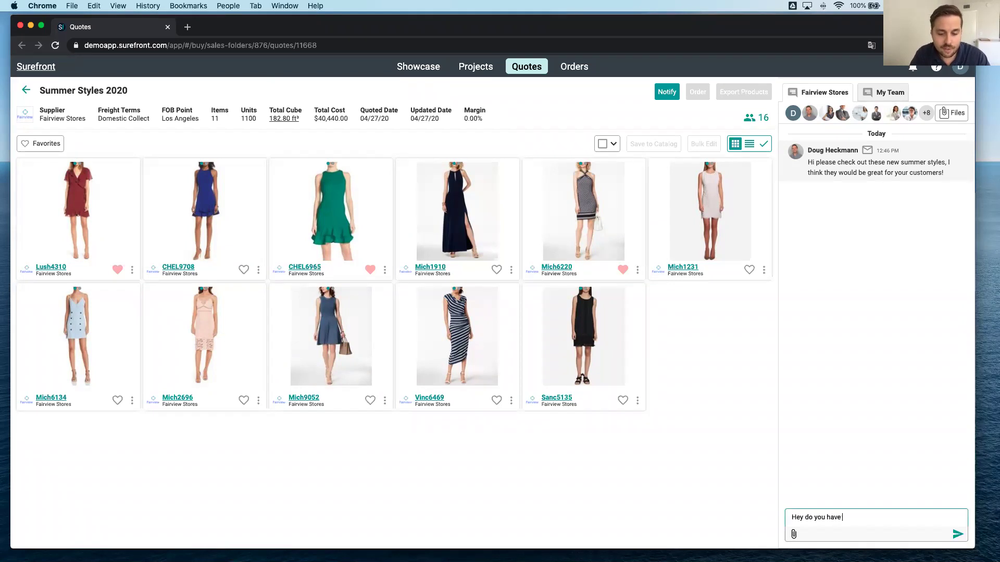
pyautogui.write('anymore slee')
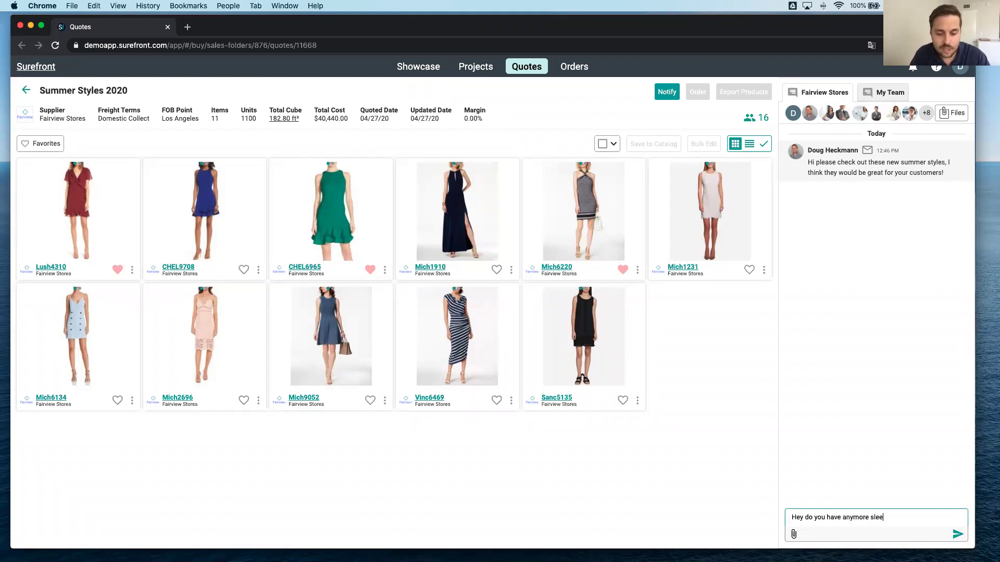
pyautogui.write('veless dresses')
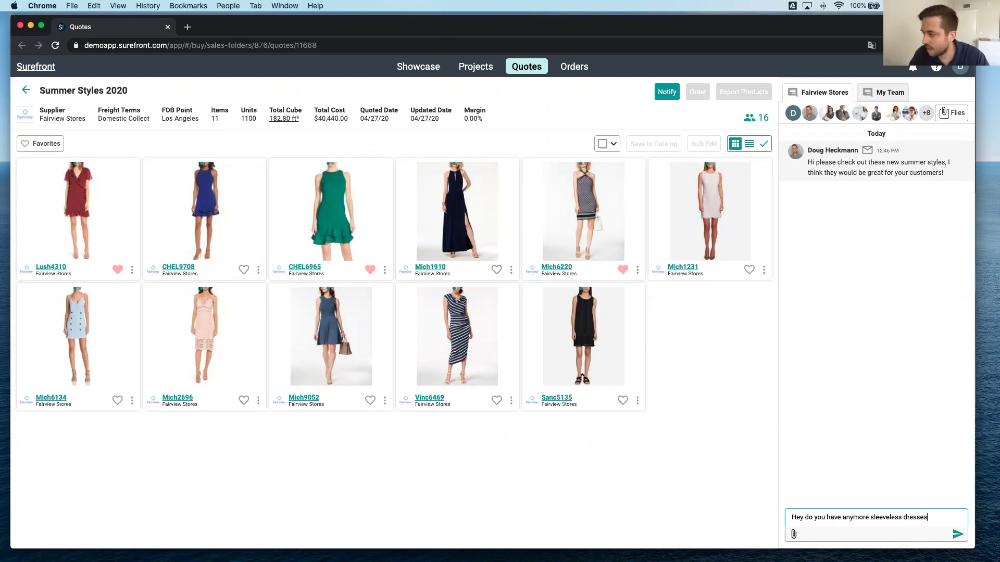
pyautogui.write('?')
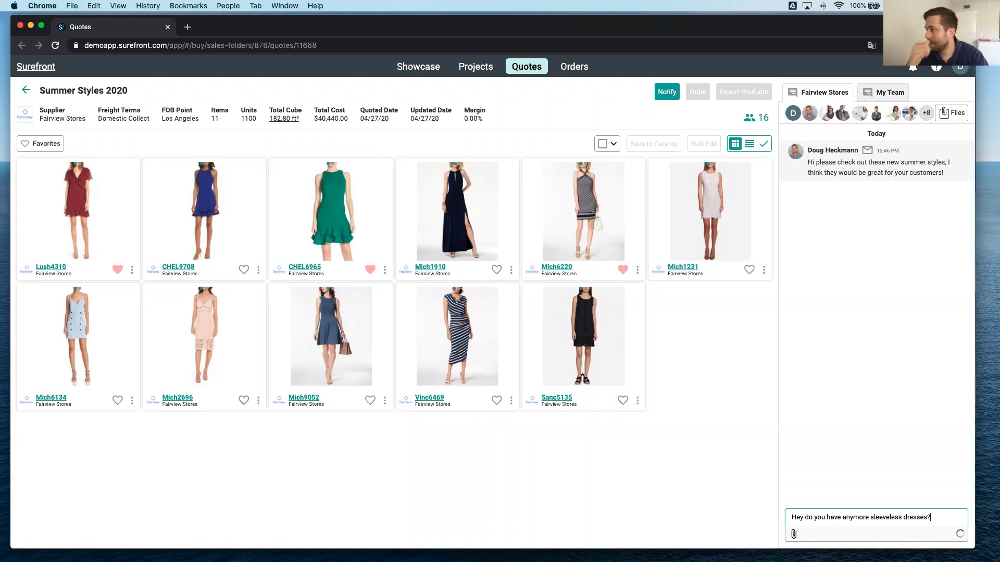
pyautogui.press('Return')
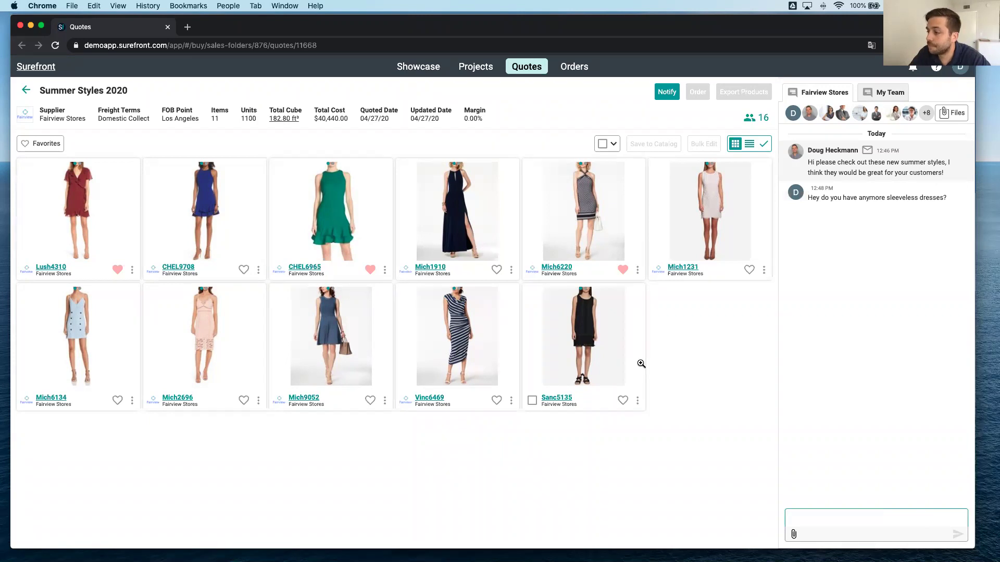
pyautogui.click(751, 145)
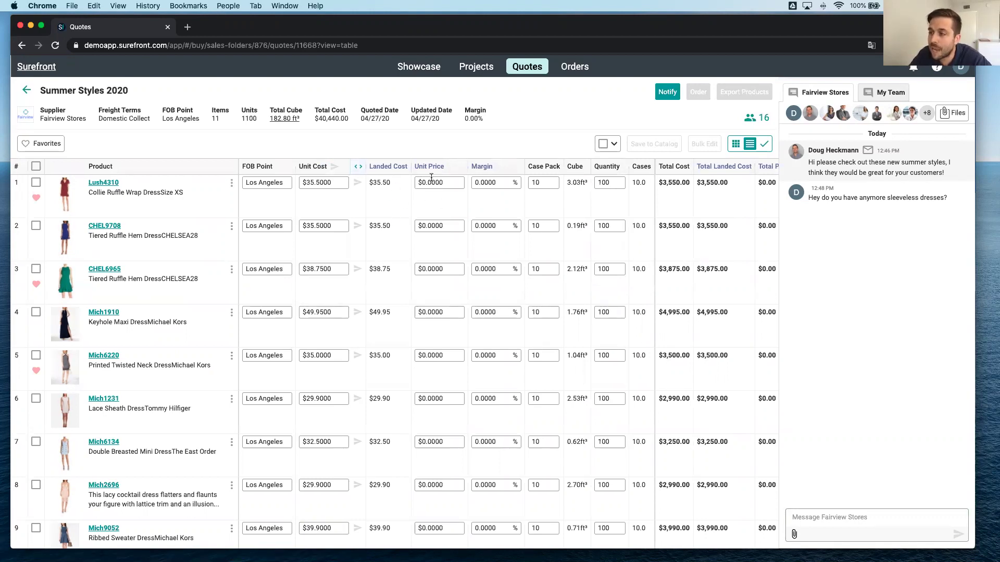
# - Set Lush4310's unit price to 89.99, and CHEL9708's unit price to 59.99 and unit cost to 27.50
pyautogui.moveTo(435, 170)
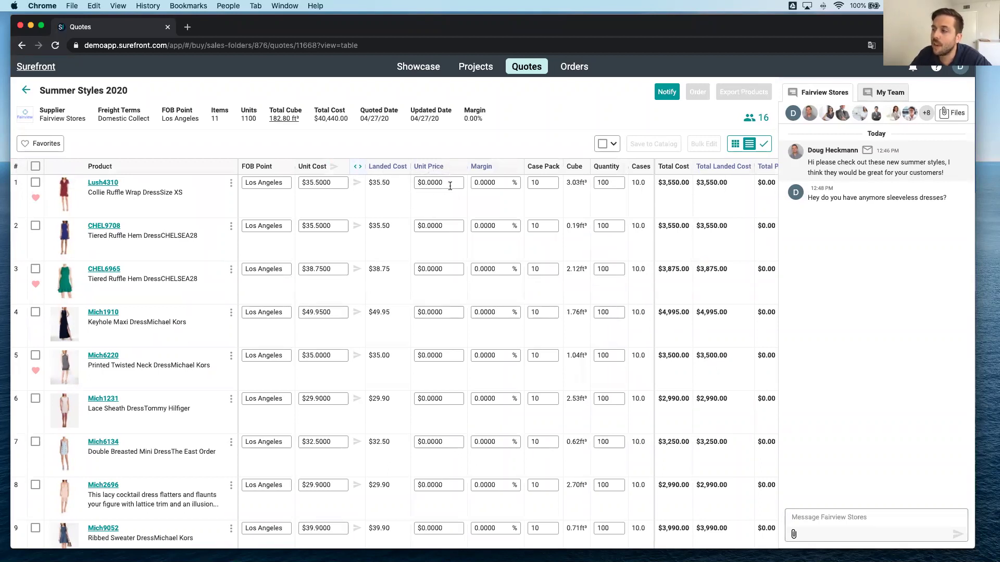
pyautogui.click(450, 184)
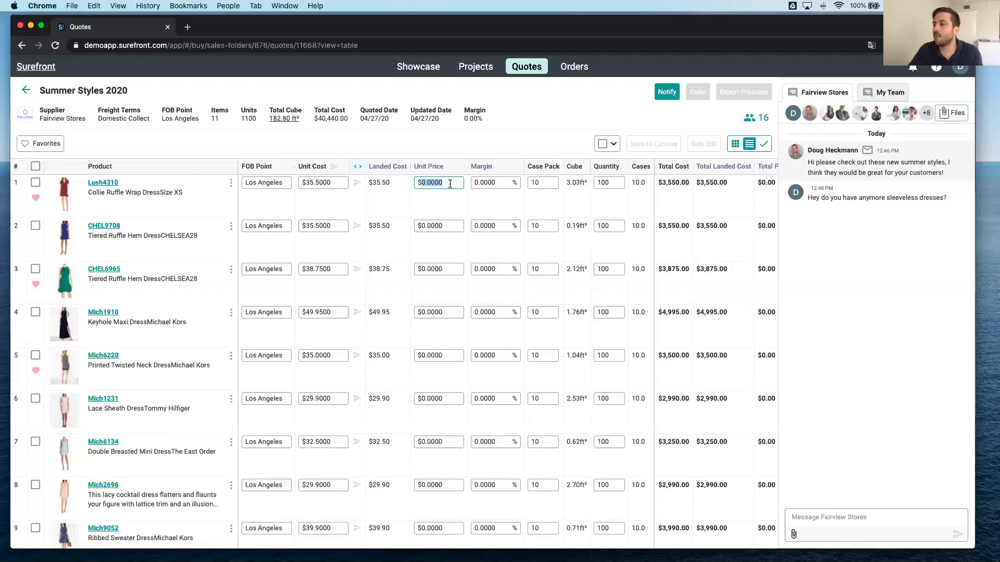
pyautogui.write('89.99')
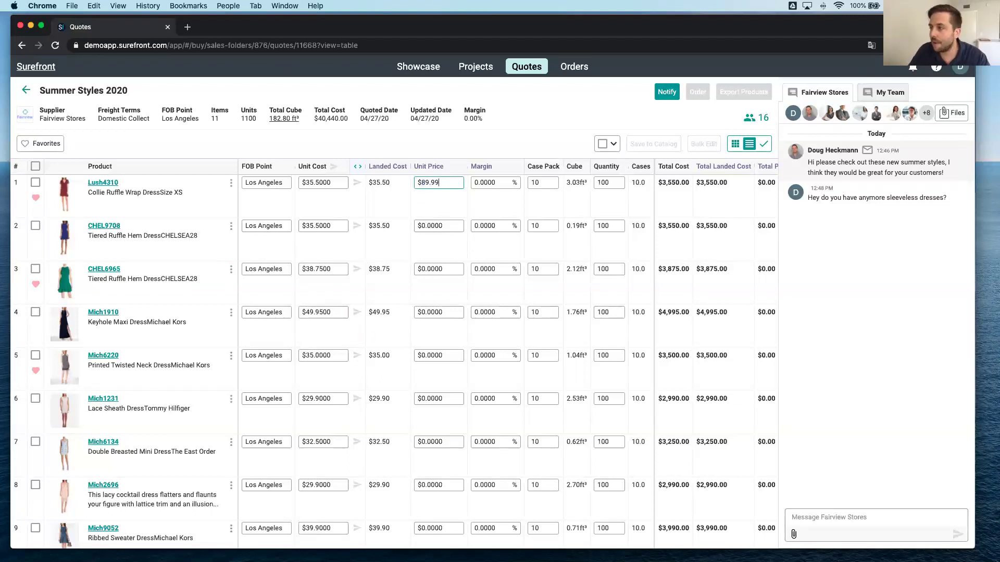
pyautogui.click(443, 213)
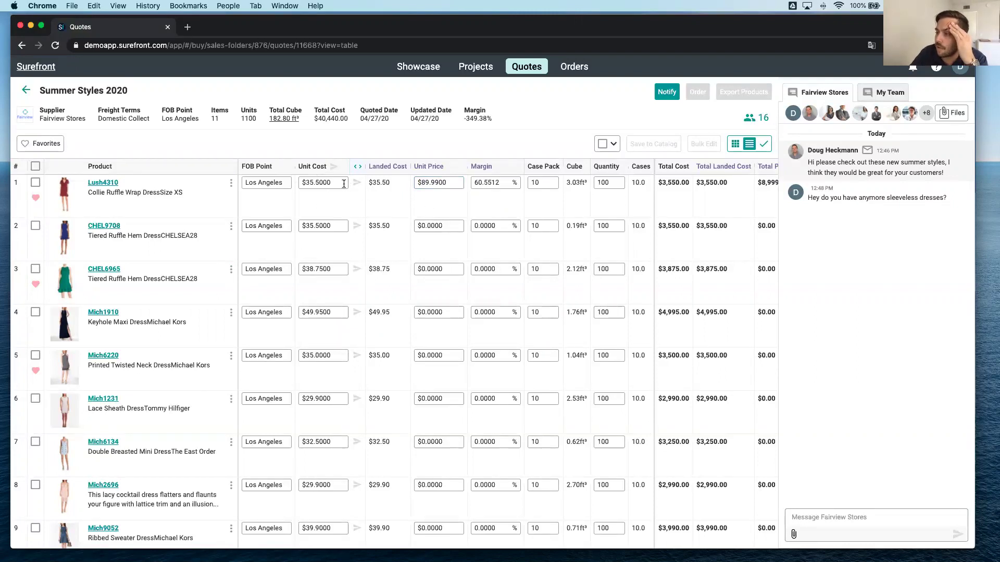
pyautogui.click(431, 228)
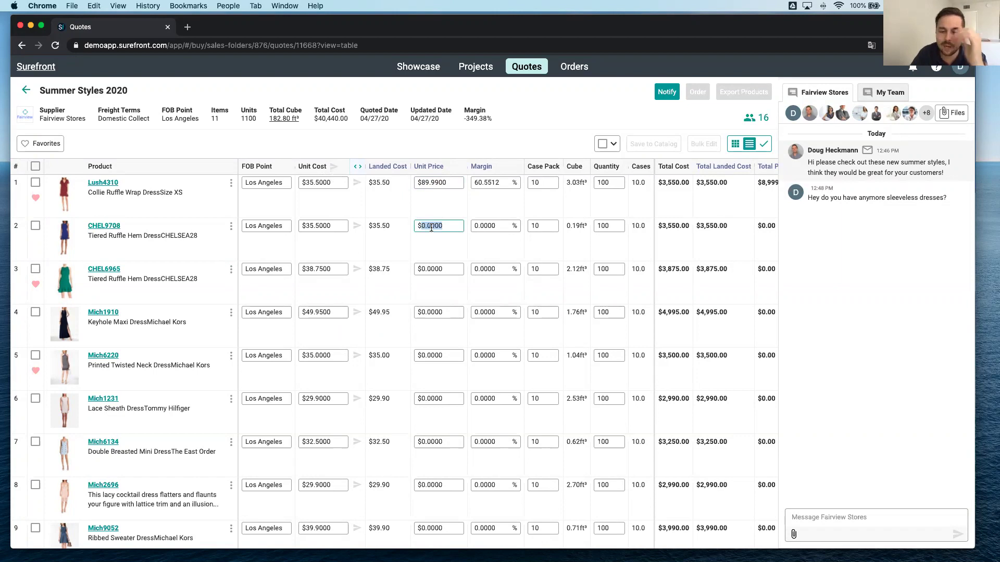
pyautogui.write('59.99')
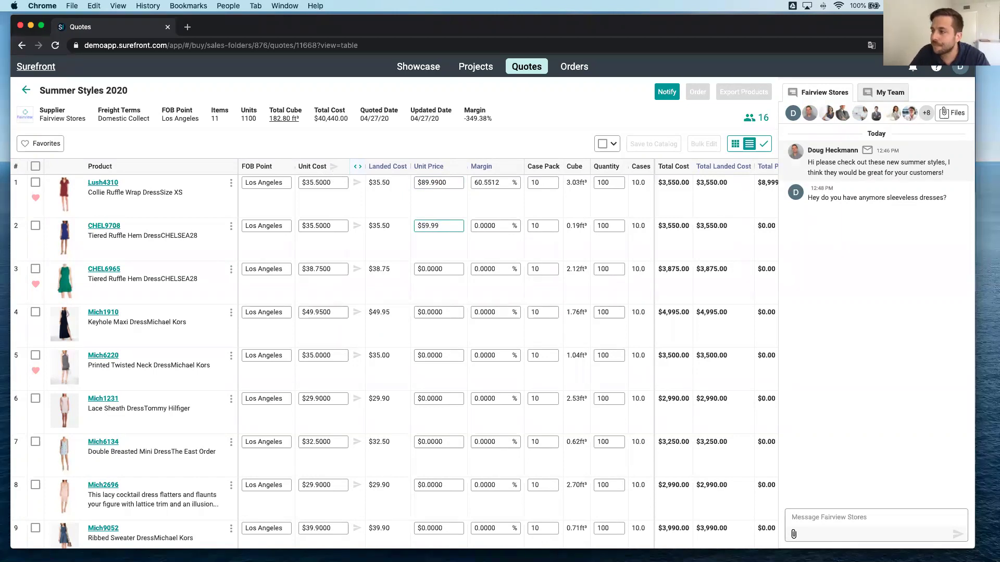
pyautogui.click(462, 207)
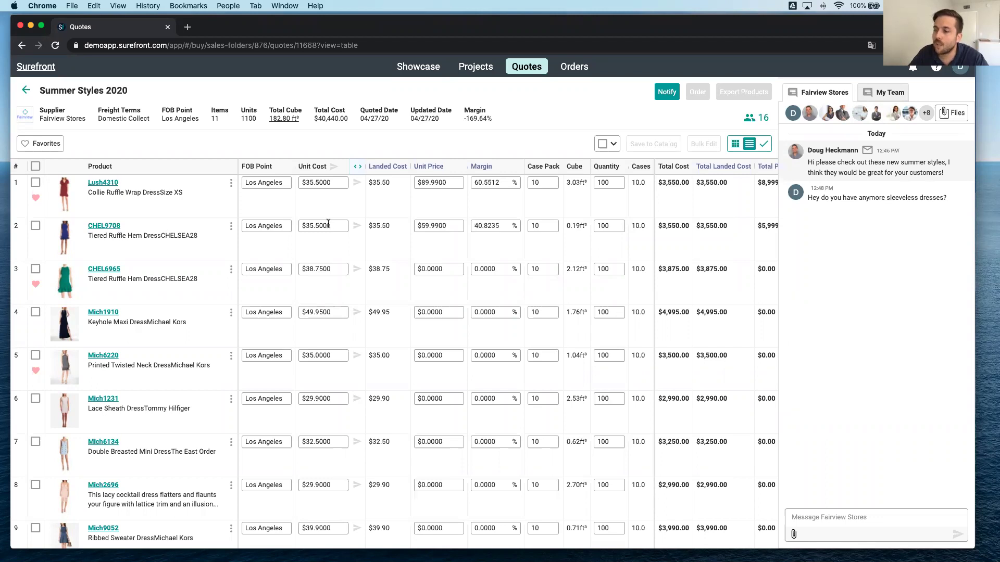
pyautogui.click(328, 224)
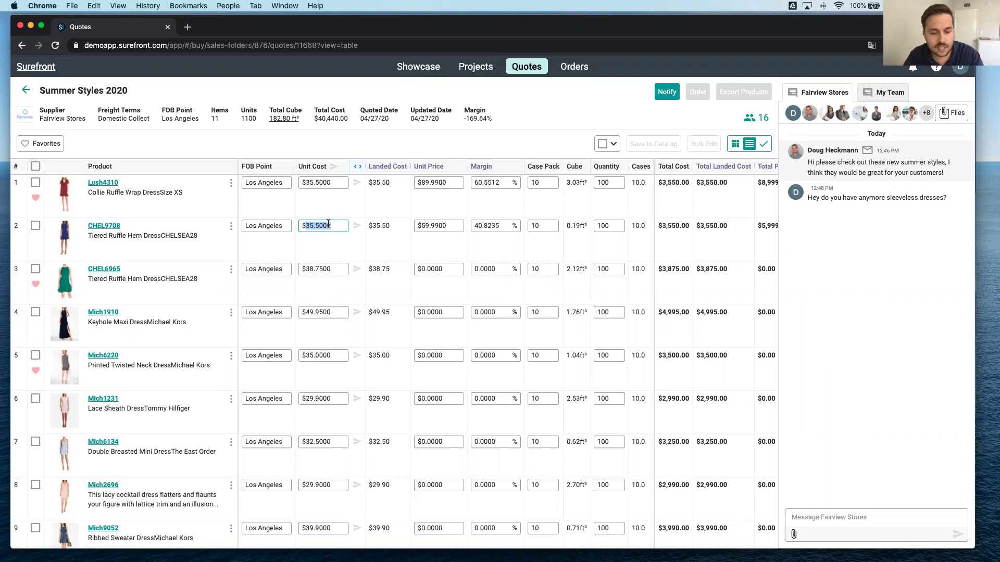
pyautogui.write('27.50')
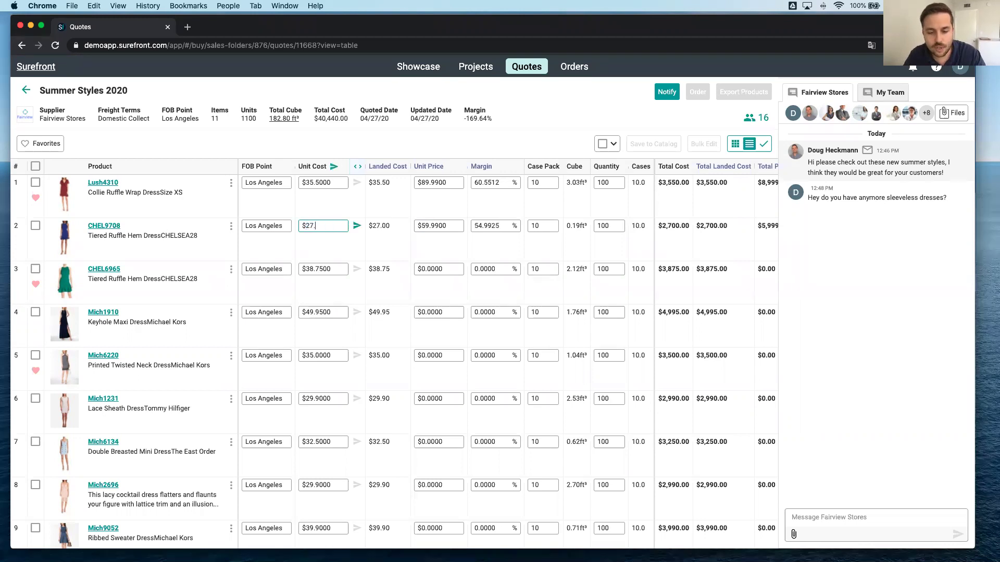
pyautogui.click(356, 226)
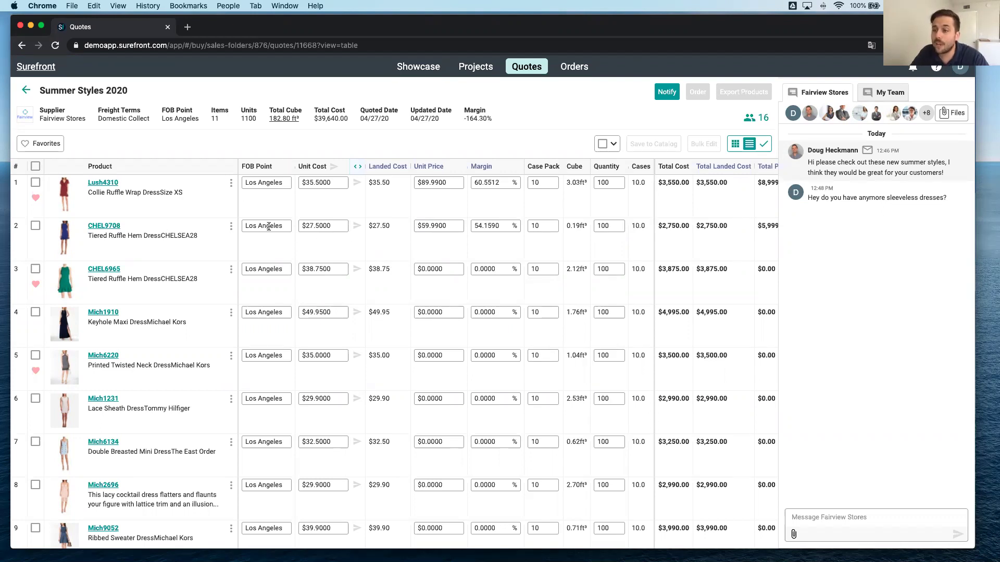
# - Open CHEL9708's product details page in a new tab and look through its images
pyautogui.click(107, 227)
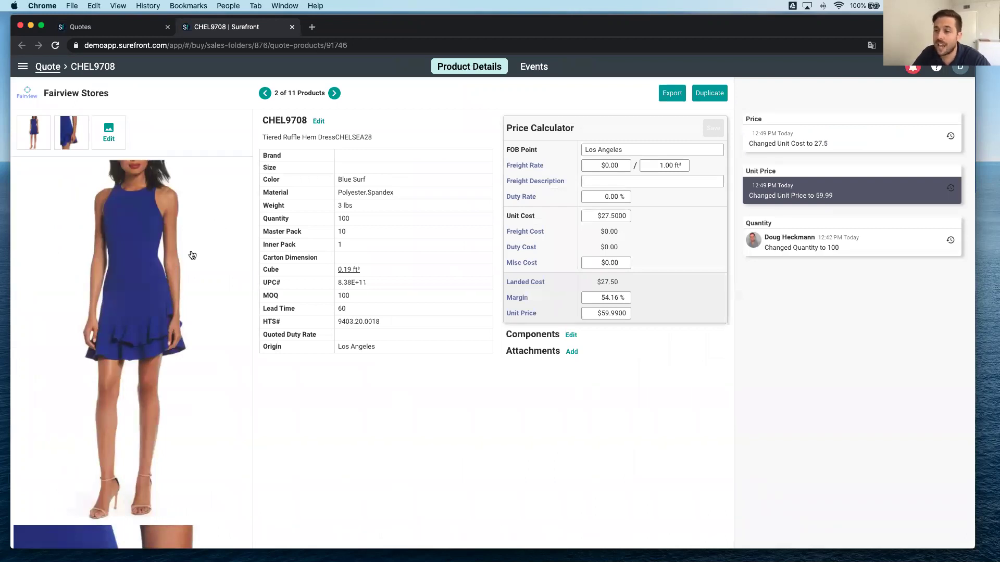
pyautogui.scroll(-7, 192, 255)
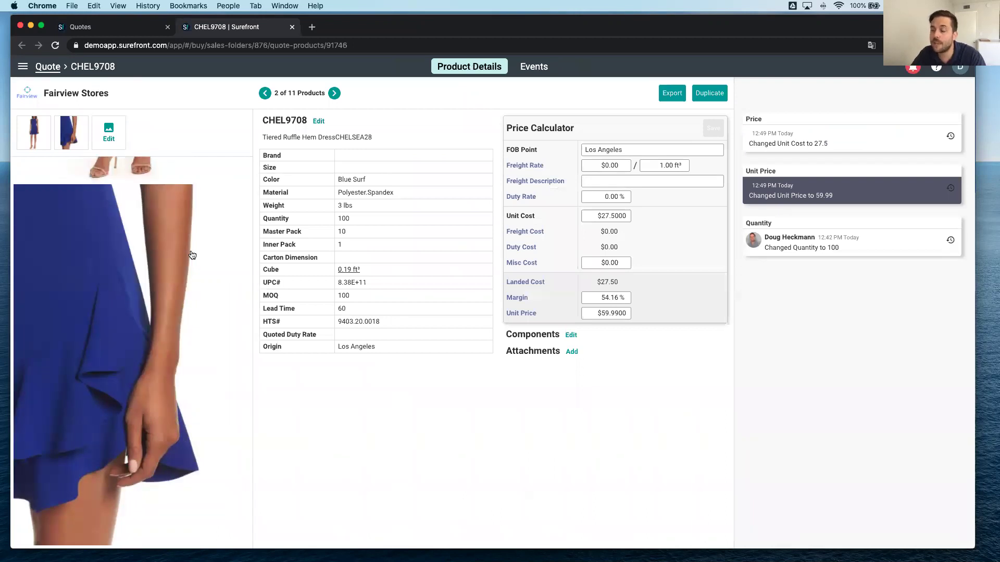
pyautogui.scroll(7, 192, 256)
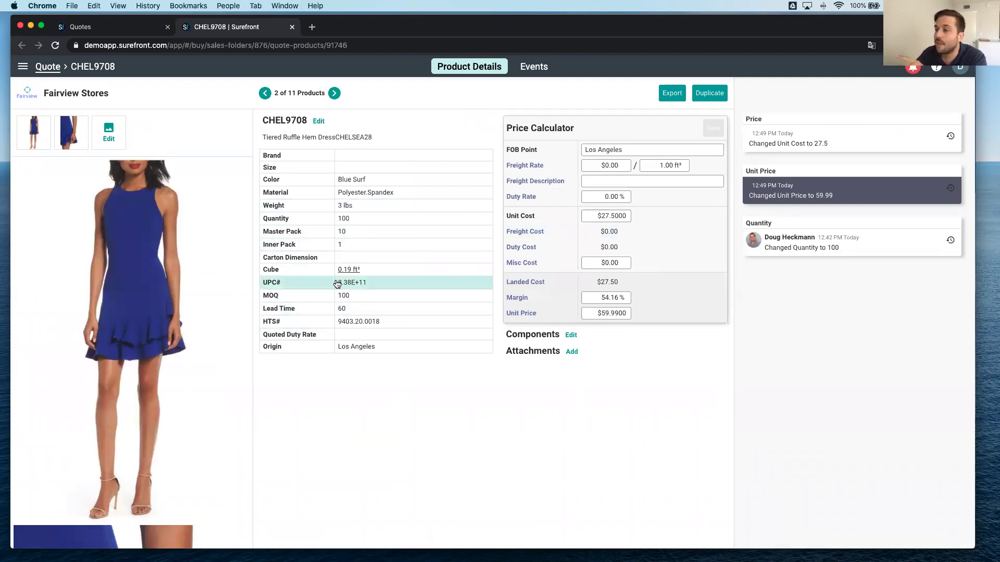
# - Post the note 'Please provide sizing chart' on CHEL9708's Size, then bring Gmail forward
pyautogui.click(360, 173)
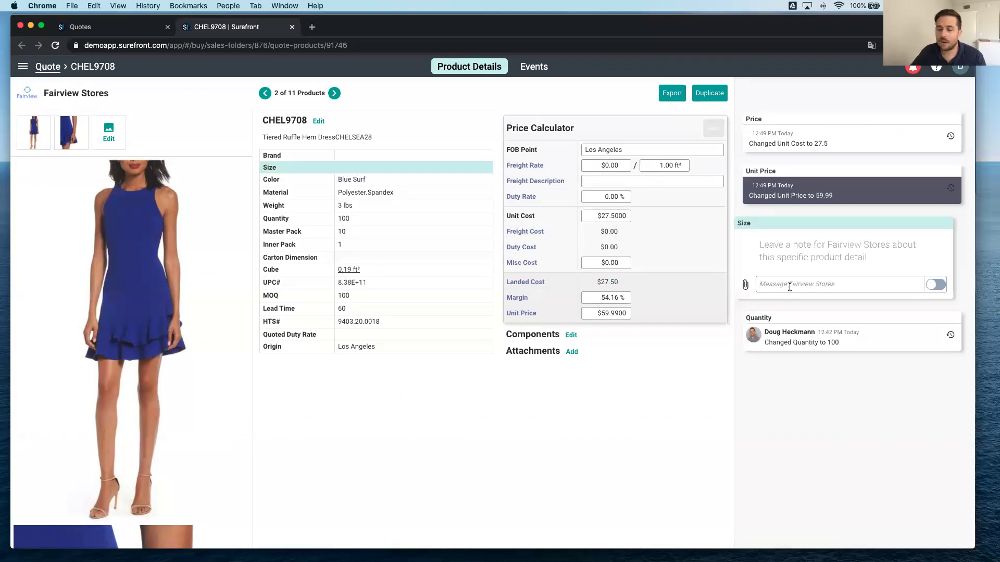
pyautogui.write('Please ')
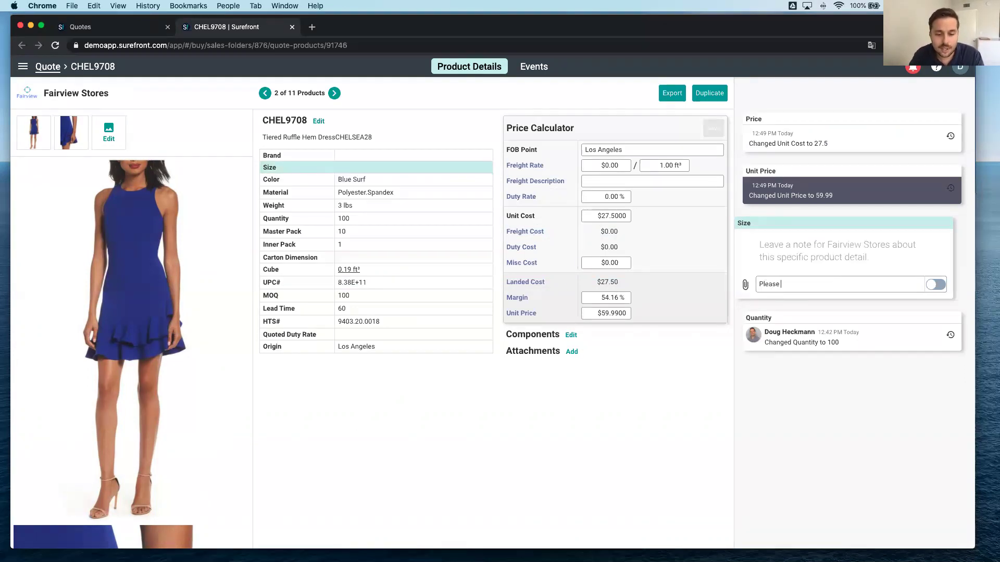
pyautogui.write('provide')
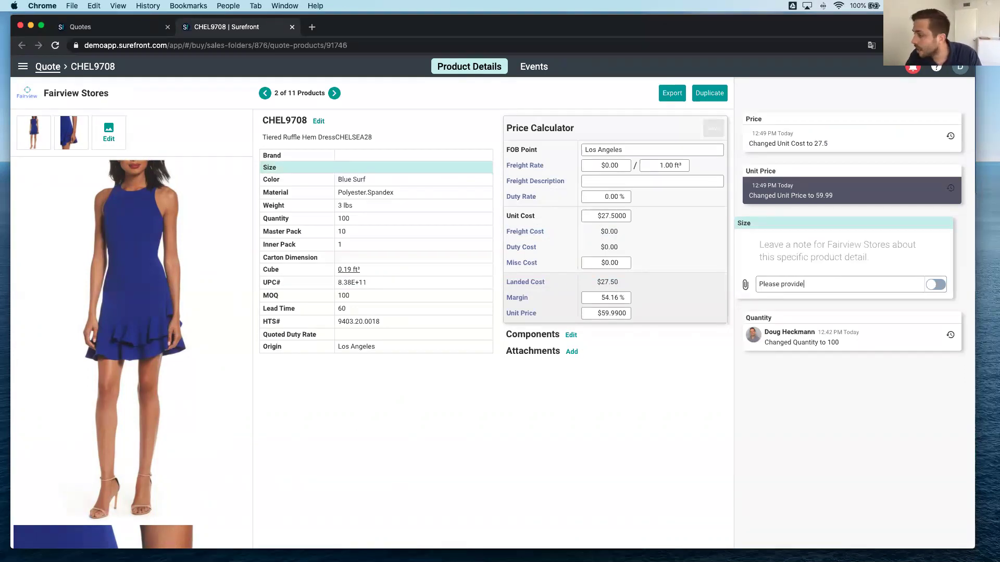
pyautogui.write(' sizing chart')
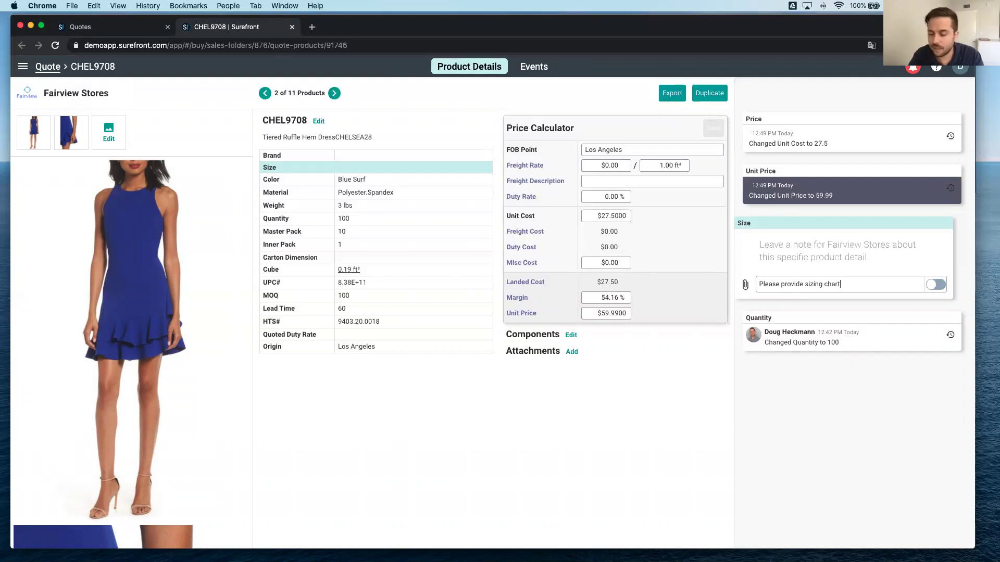
pyautogui.press('Return')
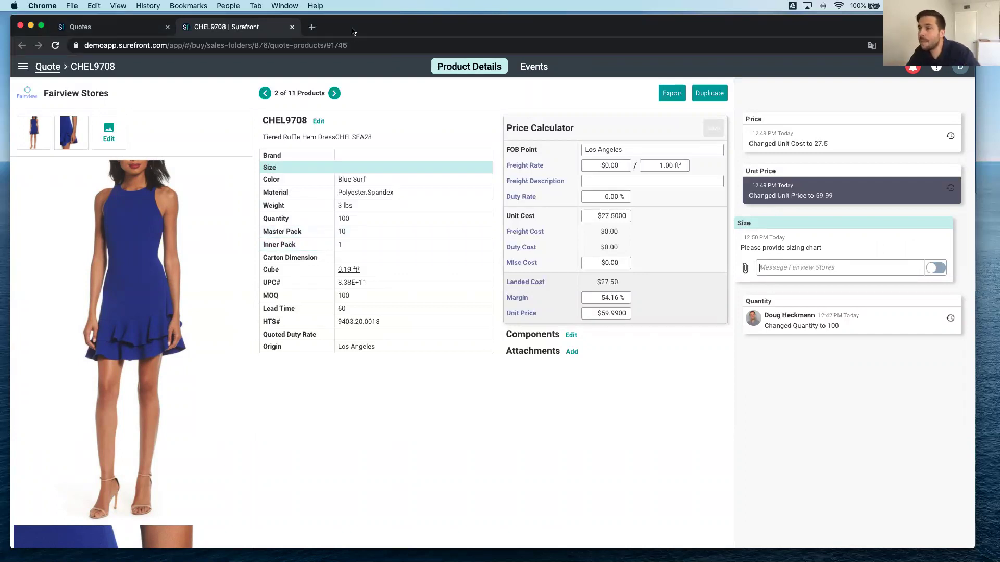
pyautogui.press('super+grave')
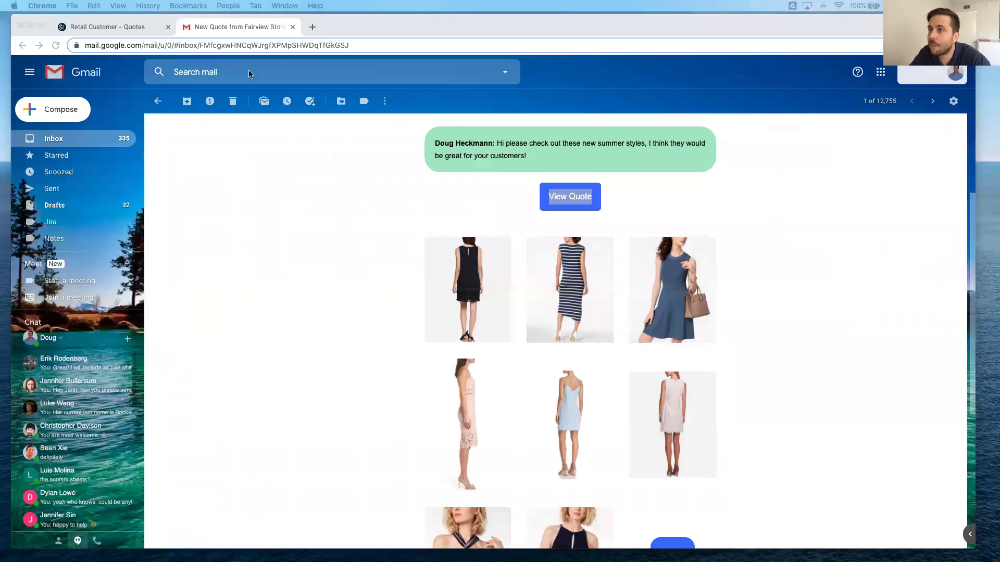
# - Return to the Retail Customer - Quotes tab, show products as a grid, and open notifications
pyautogui.click(89, 29)
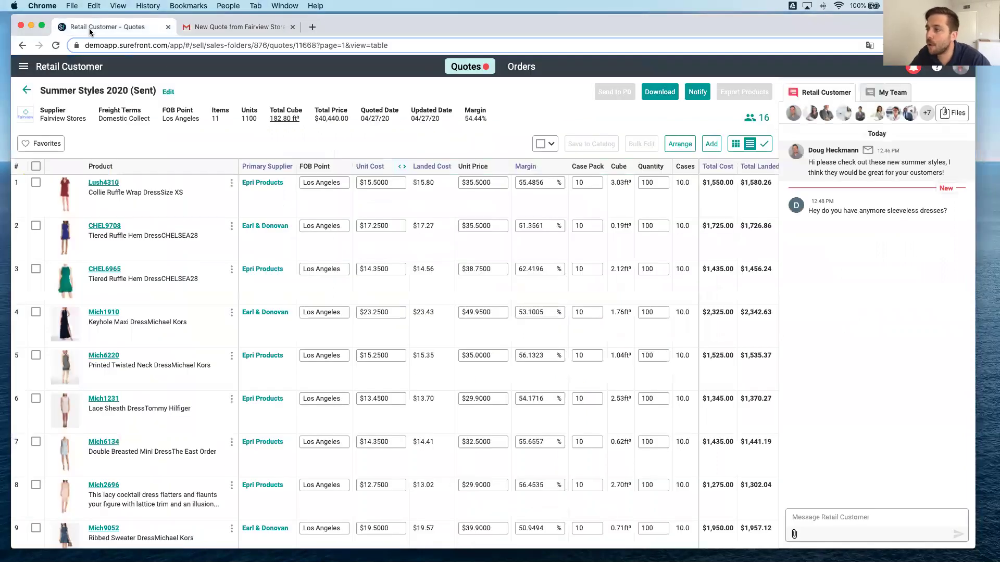
pyautogui.click(737, 147)
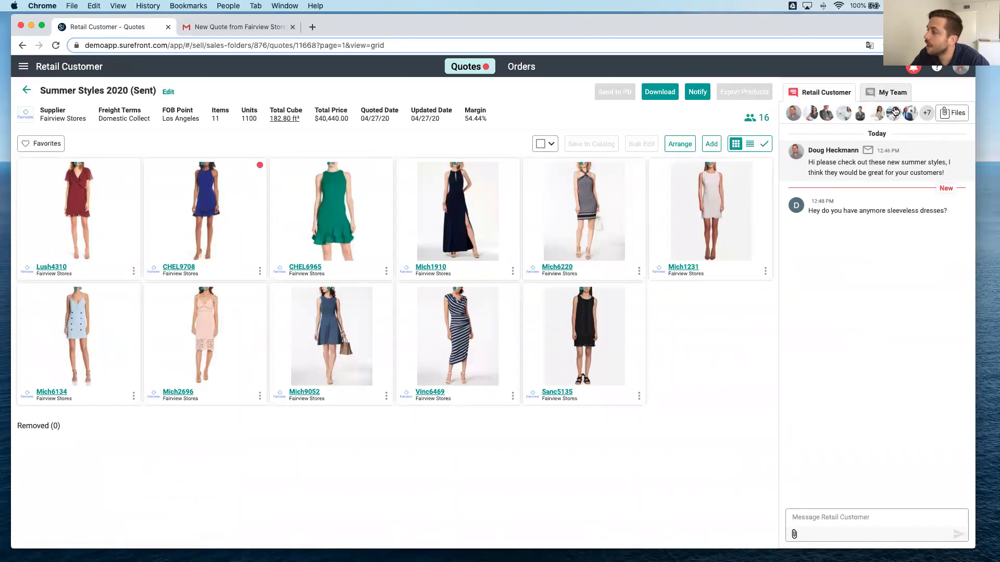
pyautogui.click(913, 68)
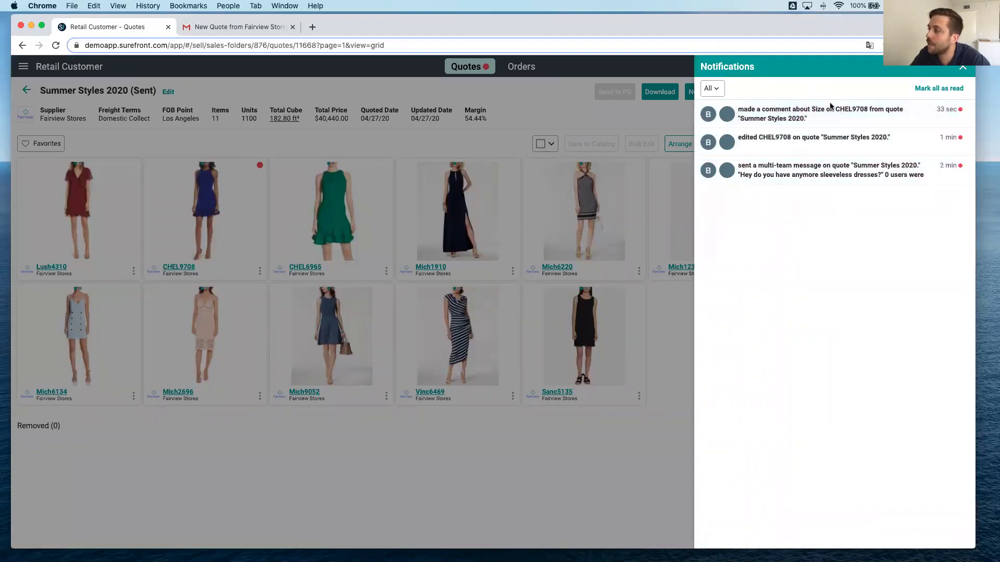
# - Close the Notifications panel to reveal the Retail Customer conversation
pyautogui.click(961, 71)
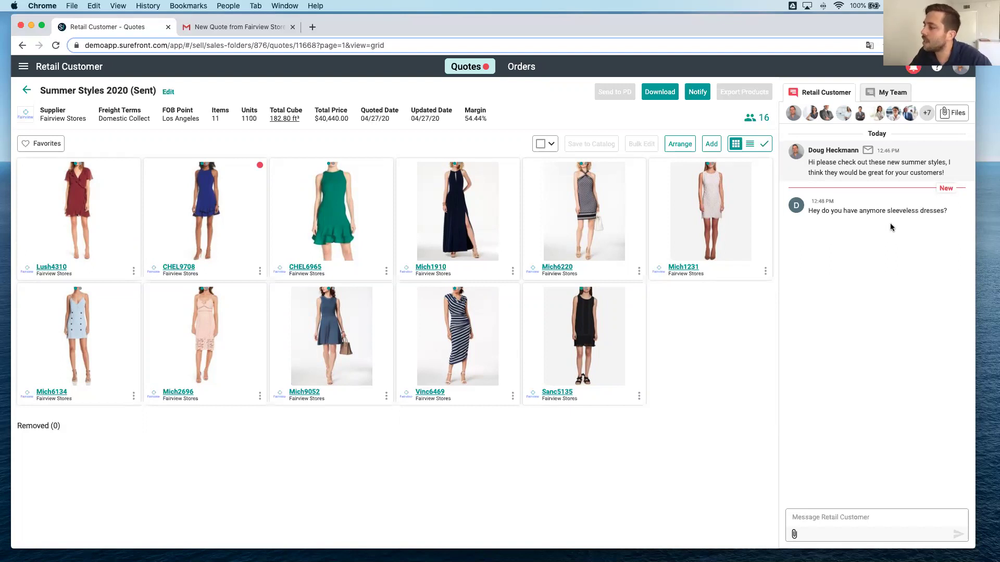
# - Filter products by the 'sleeveless' tag and add the red dress BCBG7323 to the quote
pyautogui.click(711, 146)
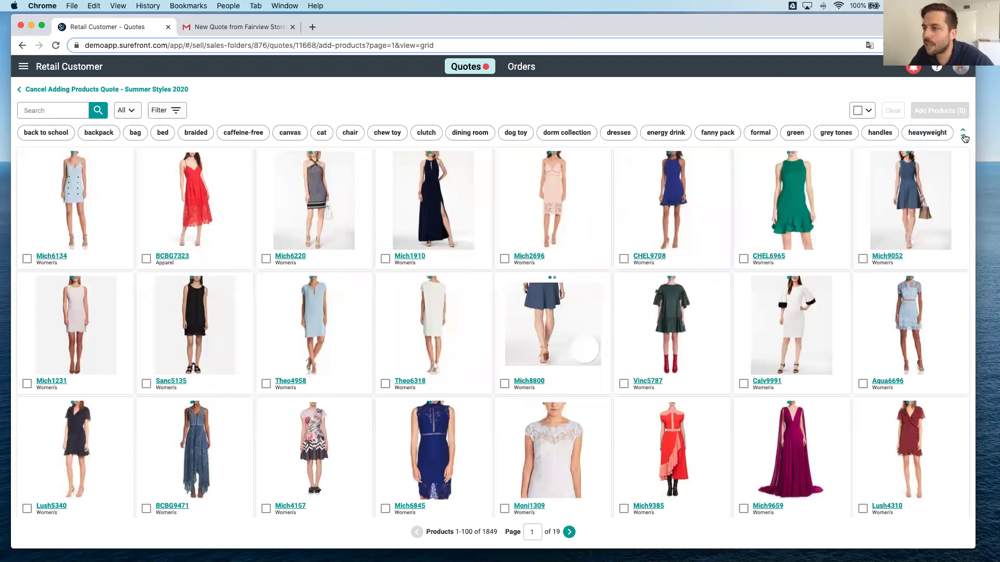
pyautogui.click(964, 137)
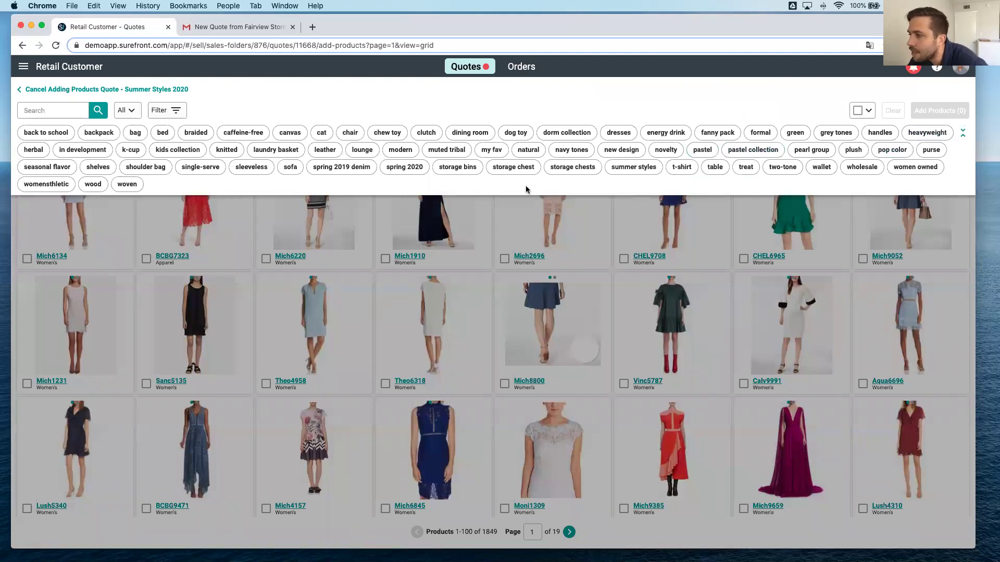
pyautogui.click(256, 167)
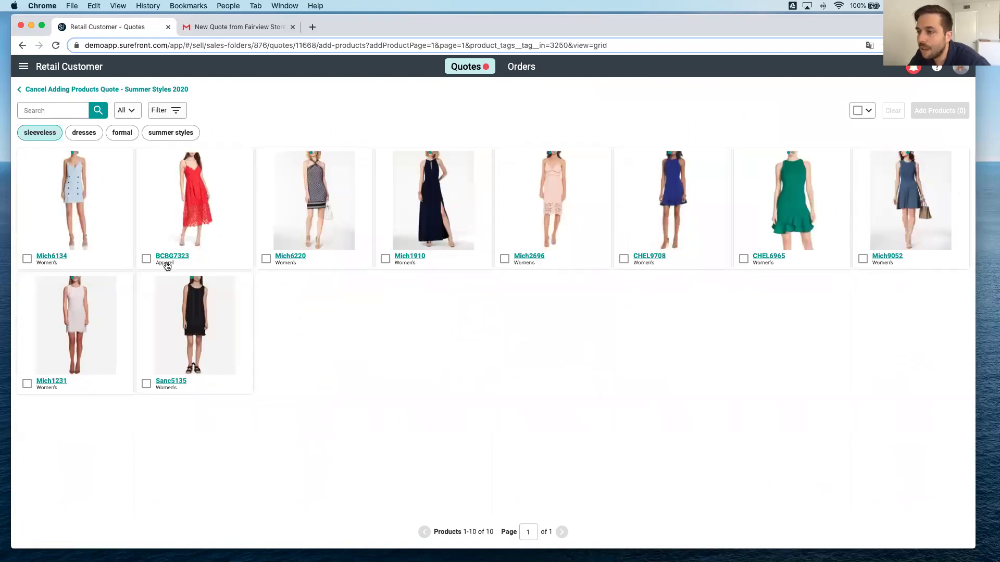
pyautogui.click(146, 259)
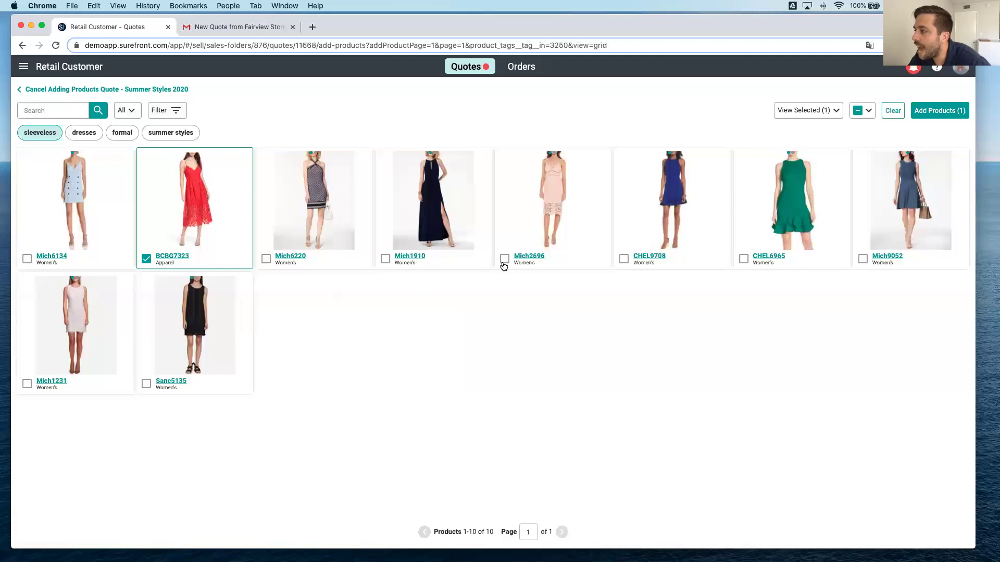
pyautogui.click(939, 111)
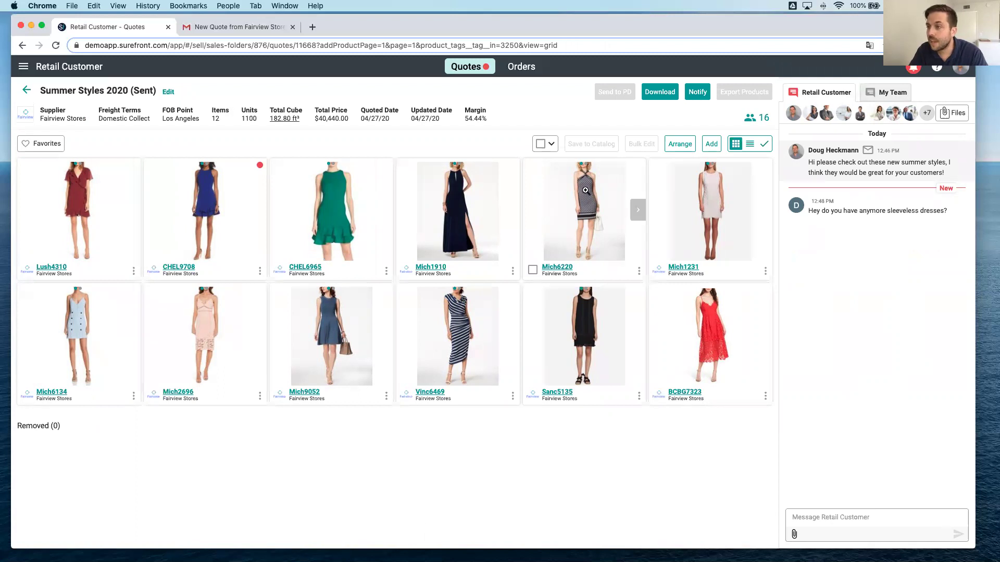
# - Answer the sizing-chart request by setting CHEL9708's sizes to 0,2,4,6,8, then return to the quote
pyautogui.click(186, 268)
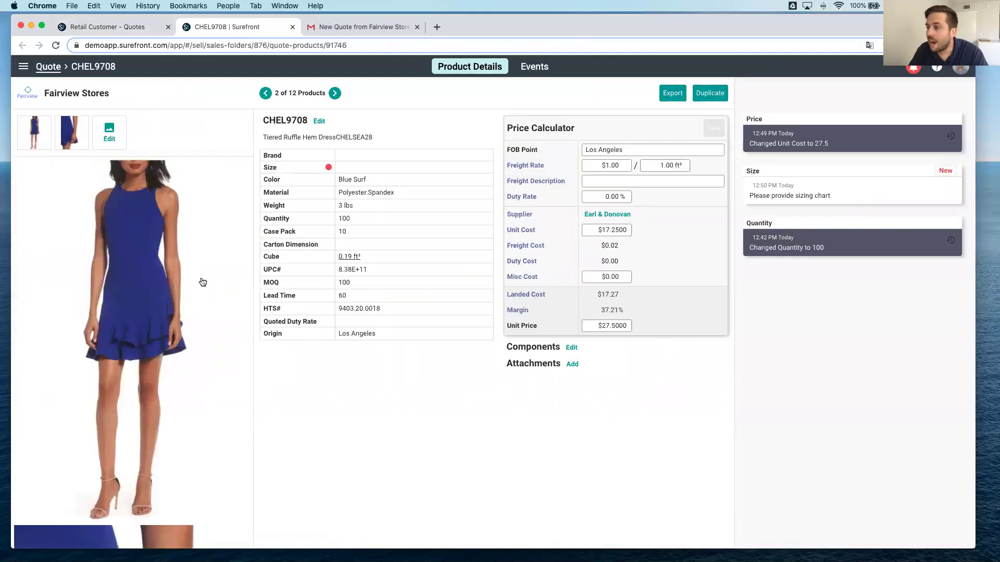
pyautogui.click(809, 180)
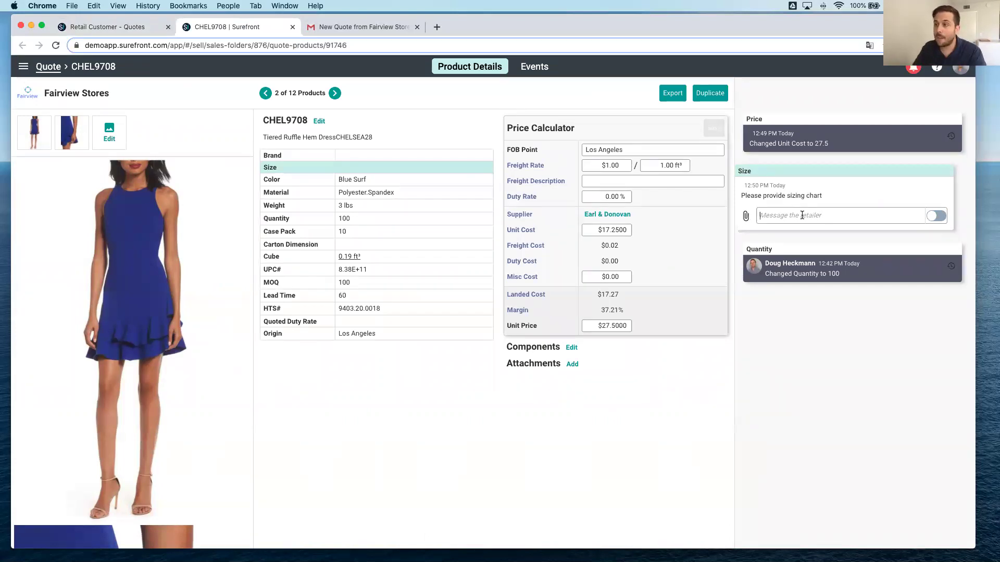
pyautogui.click(318, 121)
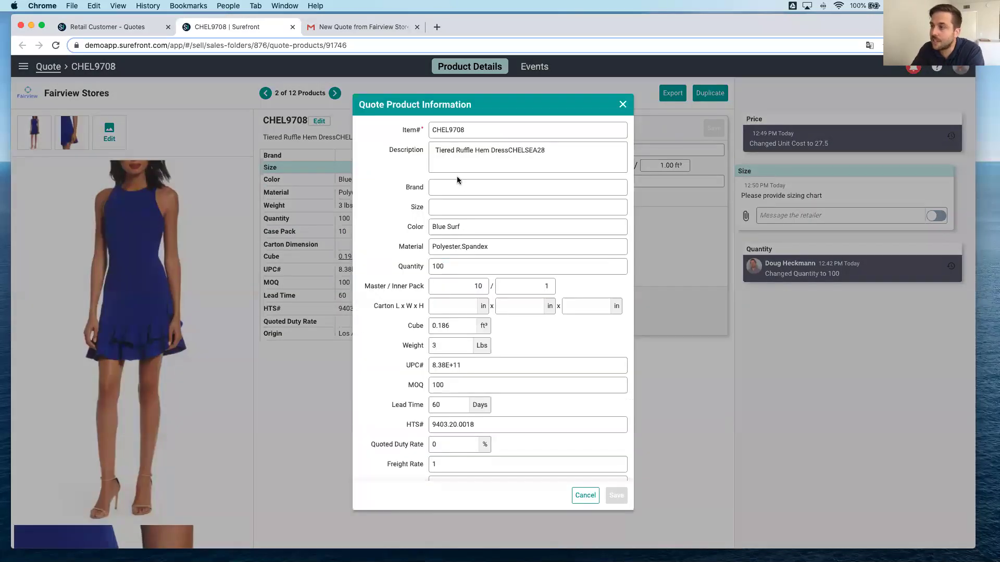
pyautogui.click(457, 205)
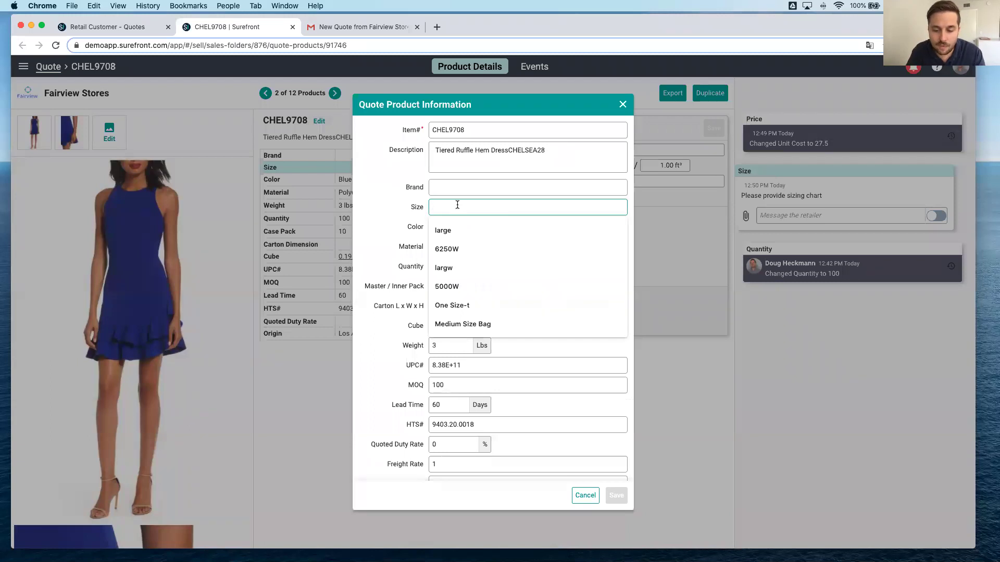
pyautogui.write('0,2,4,6,8')
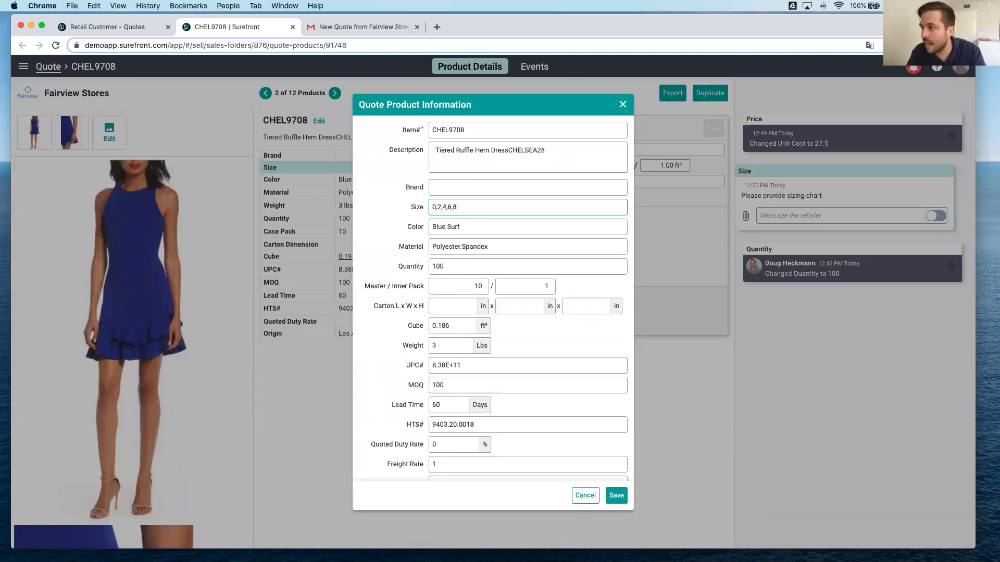
pyautogui.click(617, 497)
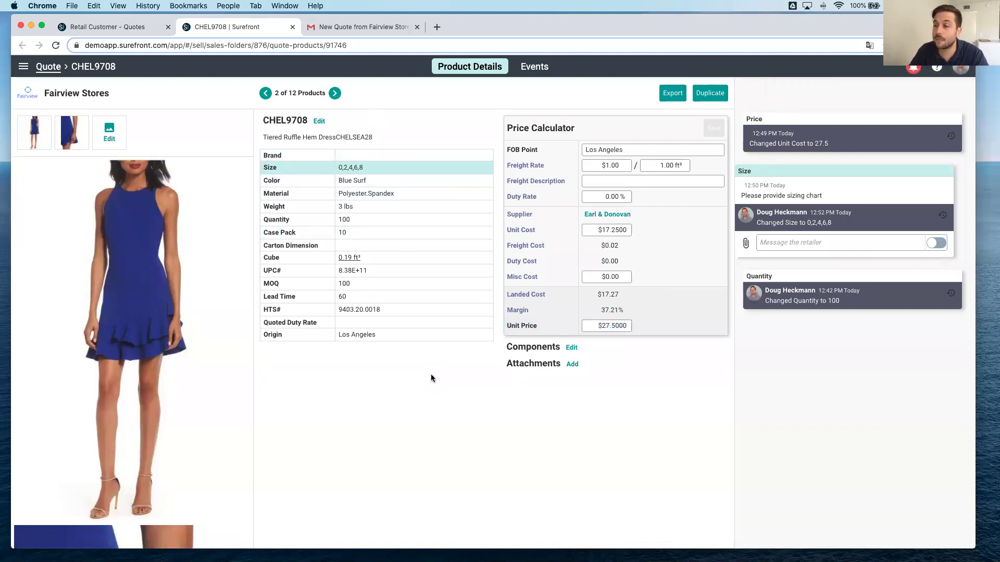
pyautogui.hotkey('ctrl', 'shift', 'Tab')
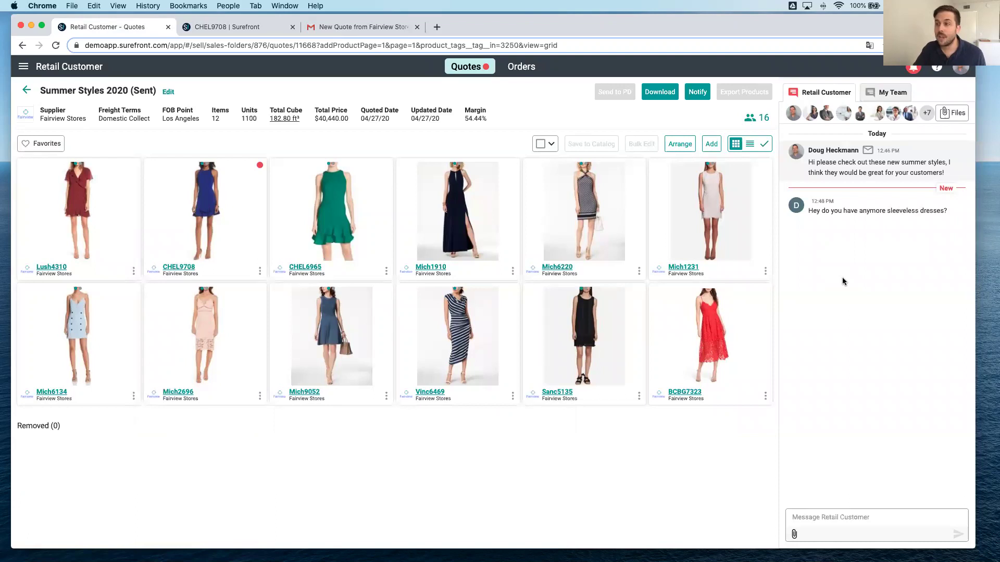
# - Switch between CHEL9708 and the quote, then bring the retailer's browser window back into view
pyautogui.click(208, 28)
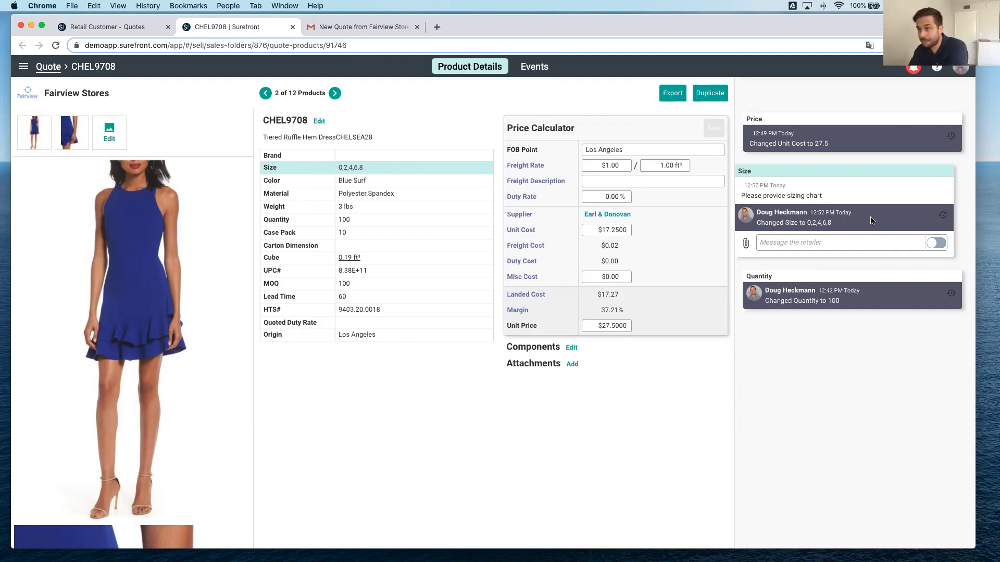
pyautogui.click(125, 29)
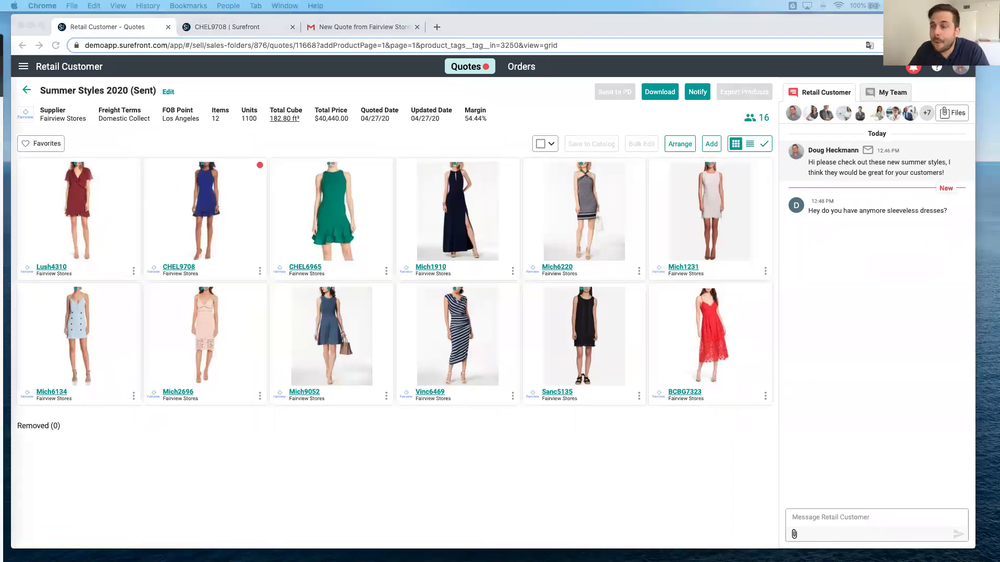
pyautogui.moveTo(0, 117); pyautogui.dragTo(351, 30)
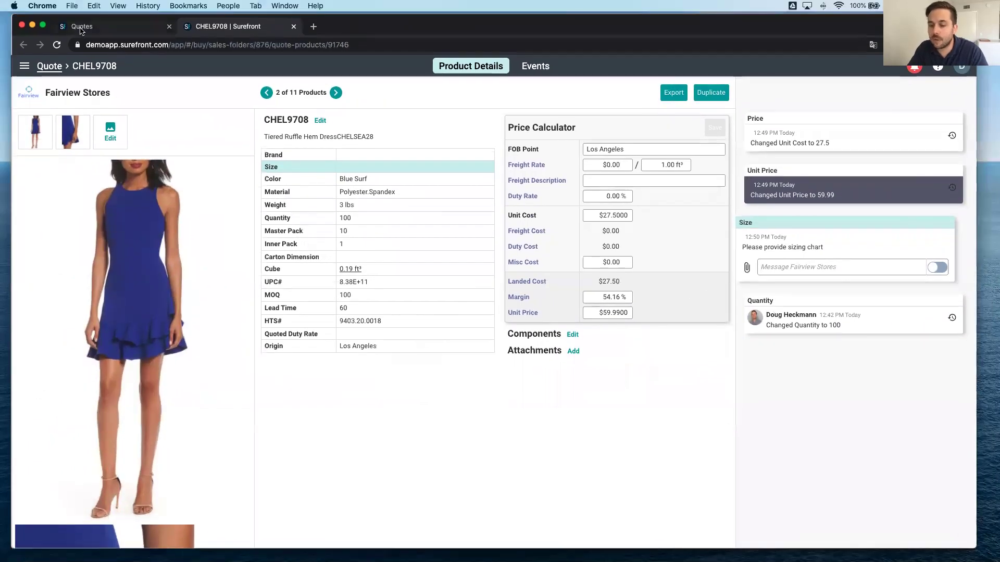
# - From the retailer's Summer Styles 2020 quote, order Lush4310, CHEL9708 and CHEL6965
pyautogui.click(81, 28)
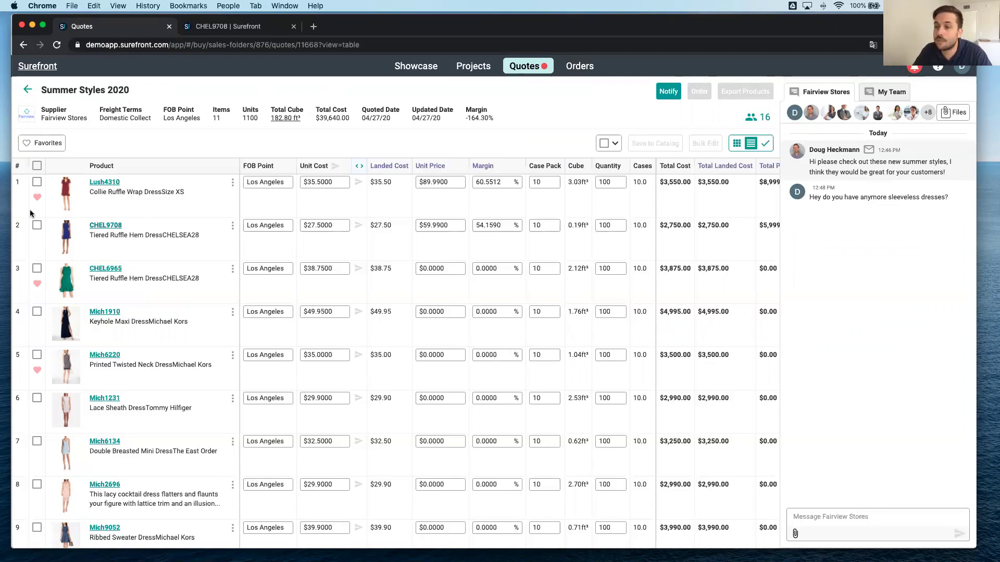
pyautogui.click(36, 182)
pyautogui.click(36, 225)
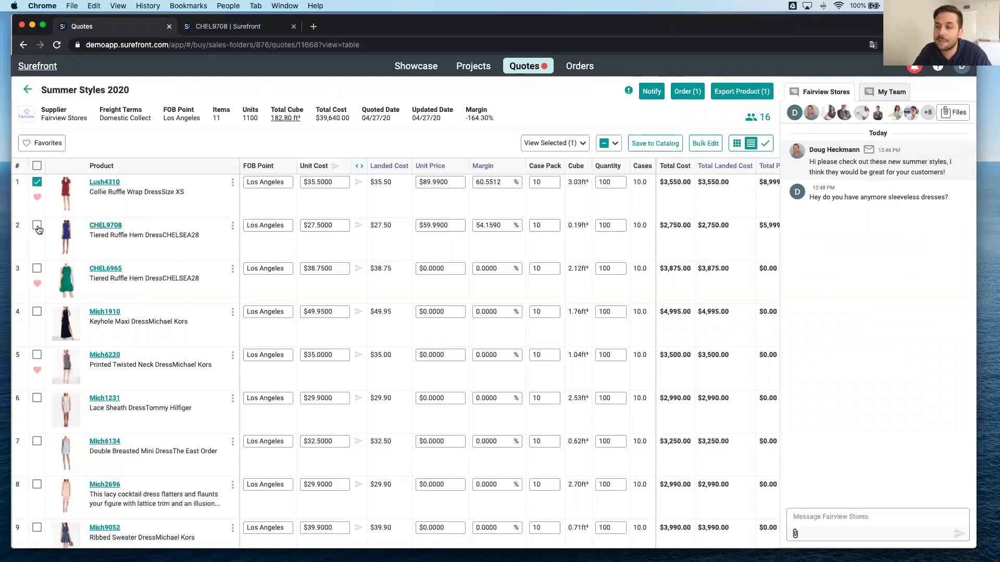
pyautogui.click(37, 269)
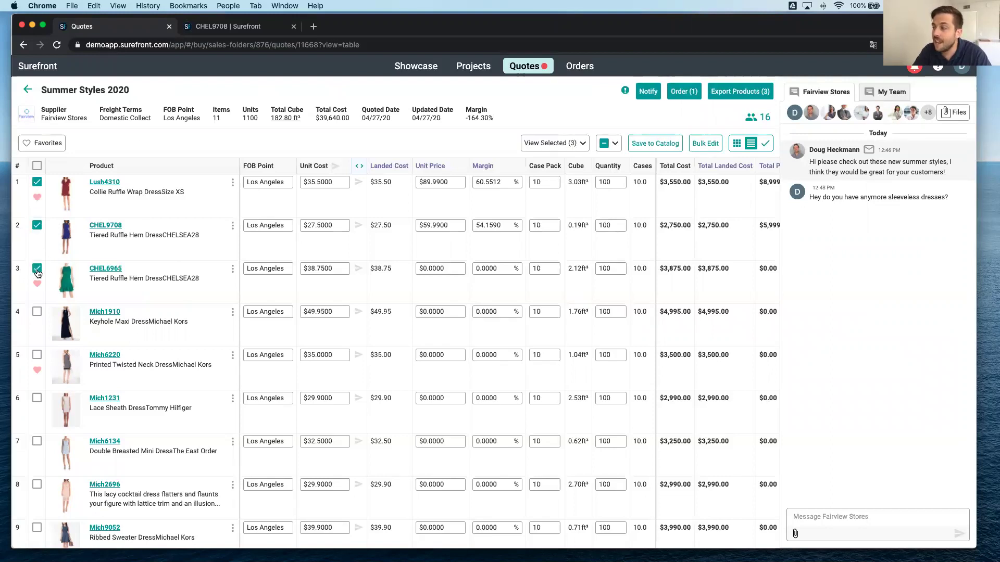
pyautogui.click(684, 93)
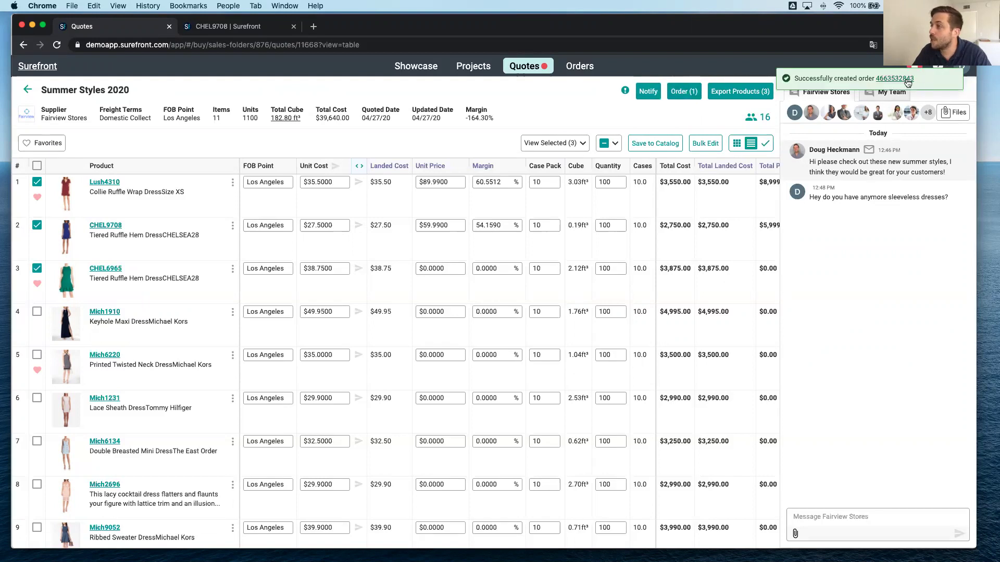
# - Review the new three-dress draft order, then move the retailer's window aside
pyautogui.click(906, 80)
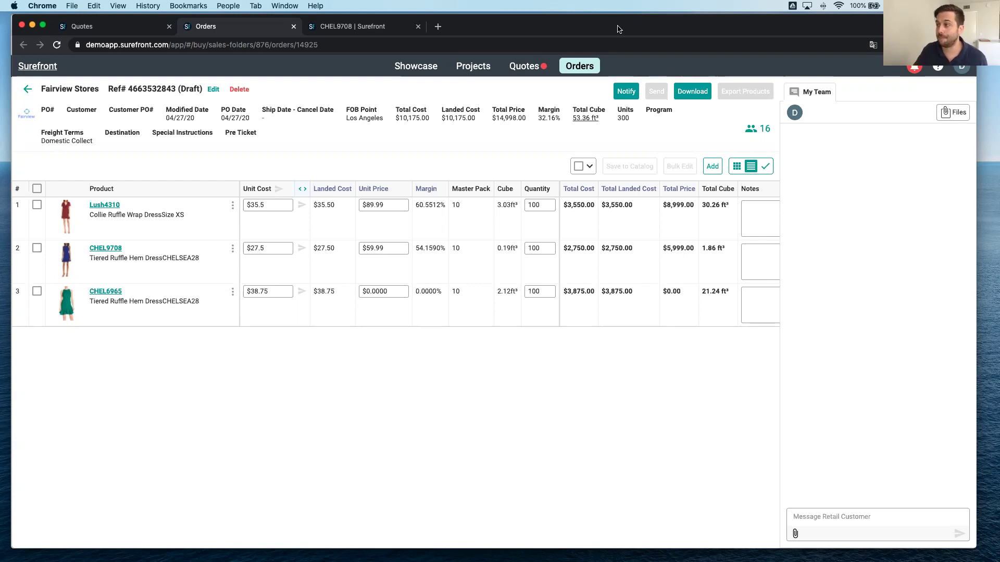
pyautogui.moveTo(619, 30); pyautogui.dragTo(0, 30)
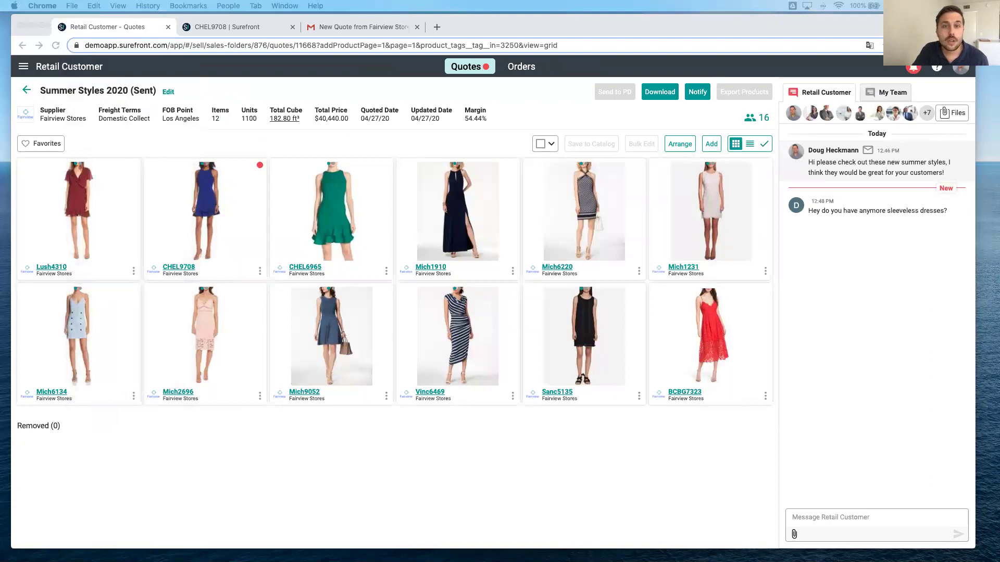
pyautogui.moveTo(0, 30); pyautogui.dragTo(0, 31)
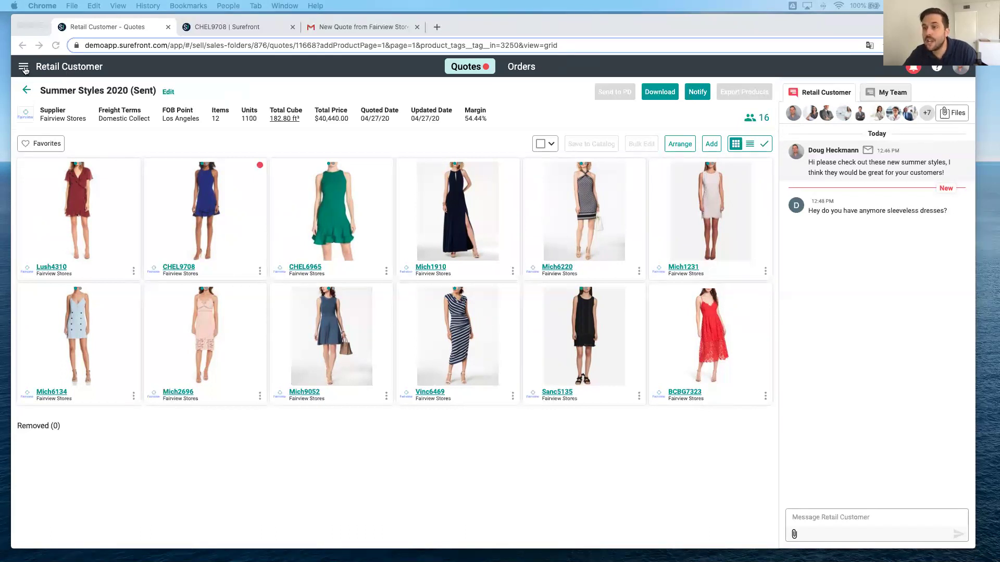
# - Go to the Catalog from the navigation sidebar to list all 1812 products
pyautogui.click(23, 71)
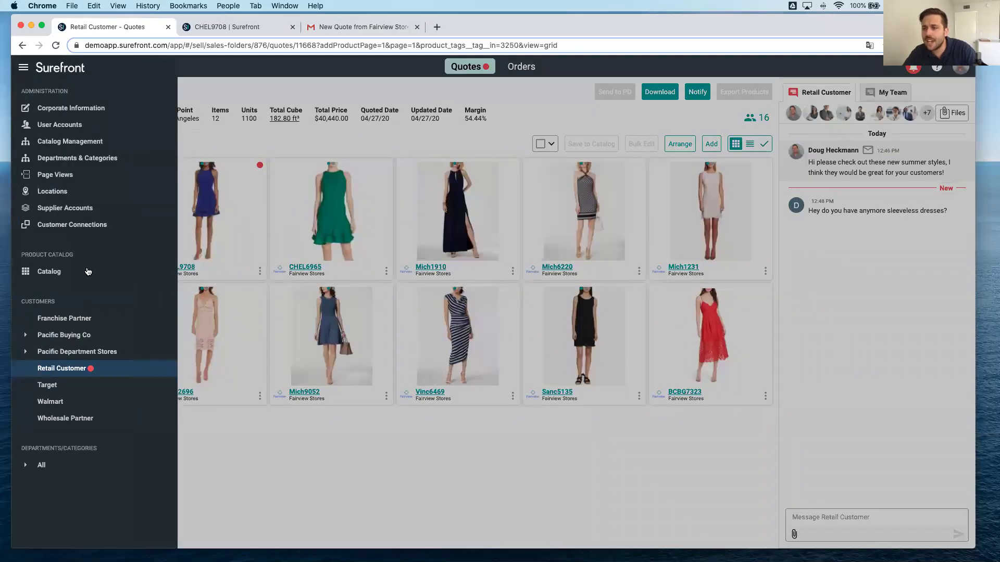
pyautogui.click(41, 273)
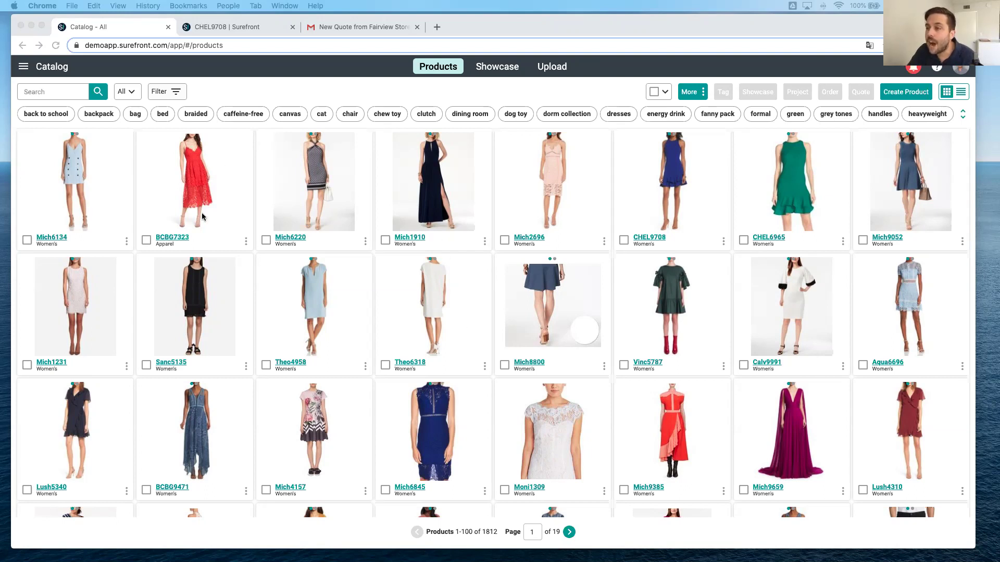
# - Filter the catalog by the 'summer styles' tag and select all 11 products
pyautogui.click(963, 117)
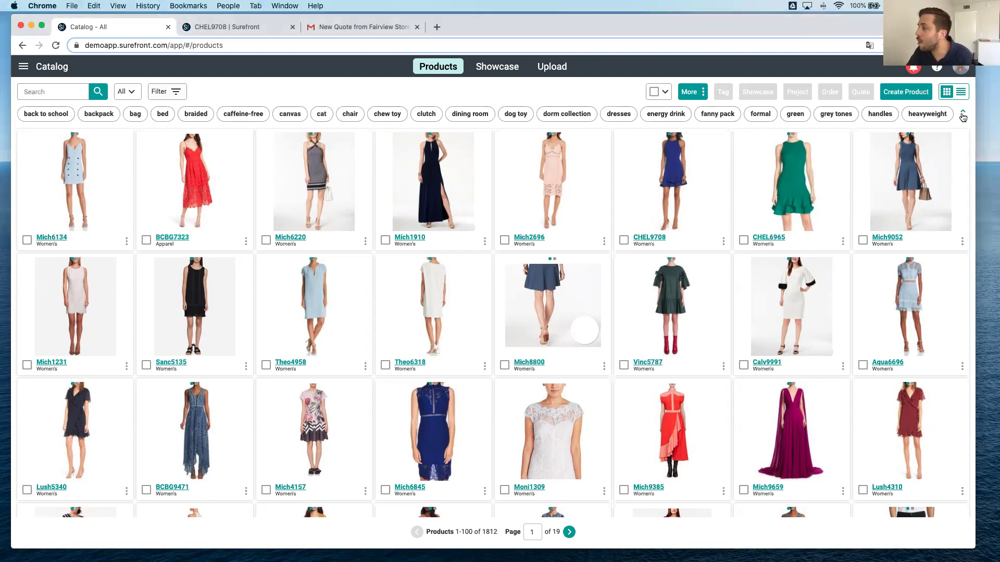
pyautogui.click(963, 116)
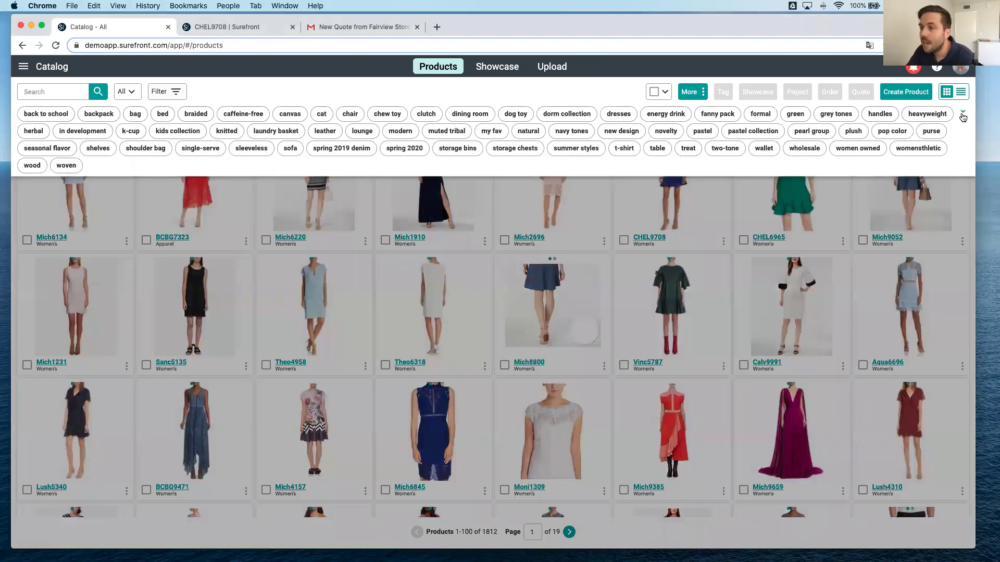
pyautogui.click(588, 152)
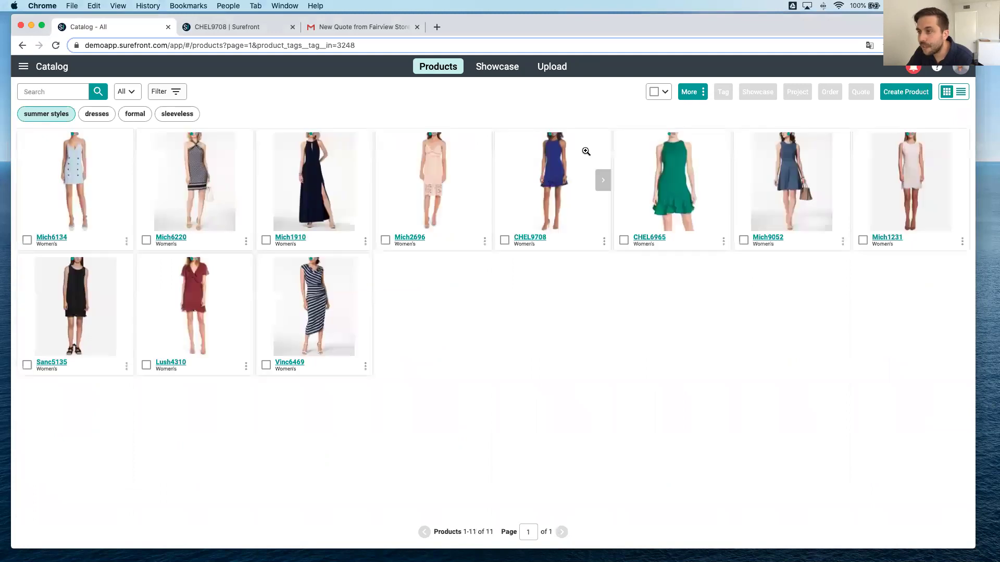
pyautogui.click(654, 92)
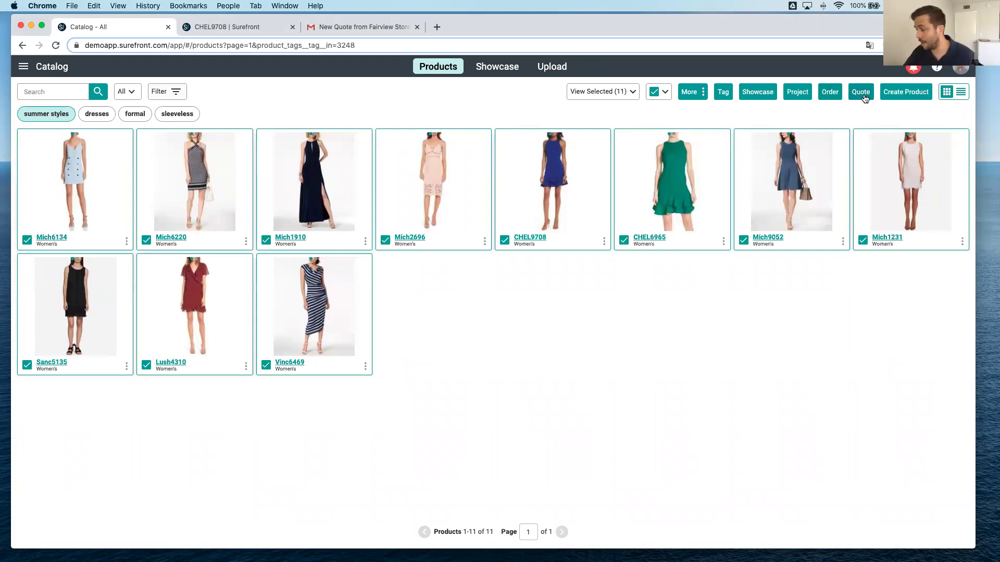
# - Start a Showcase for the 11 selected summer styles products
pyautogui.click(753, 94)
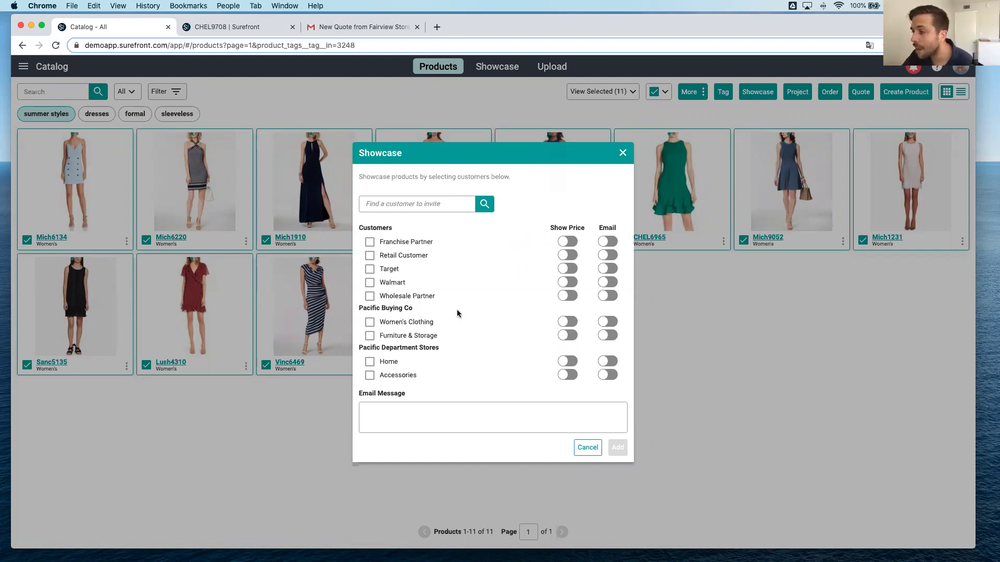
# - Tick Retail Customer, Target and Women's Clothing as showcase recipients
pyautogui.click(369, 255)
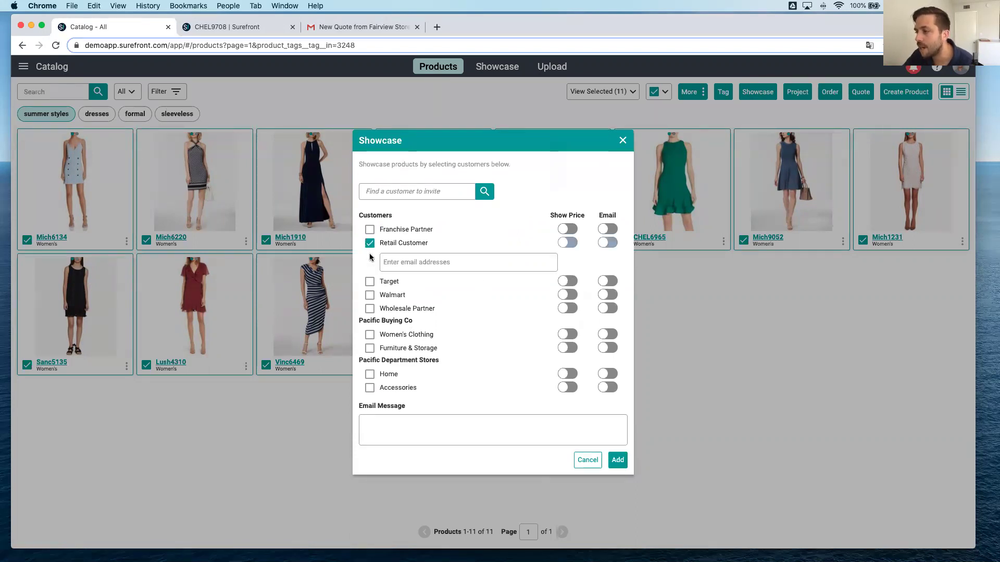
pyautogui.click(401, 263)
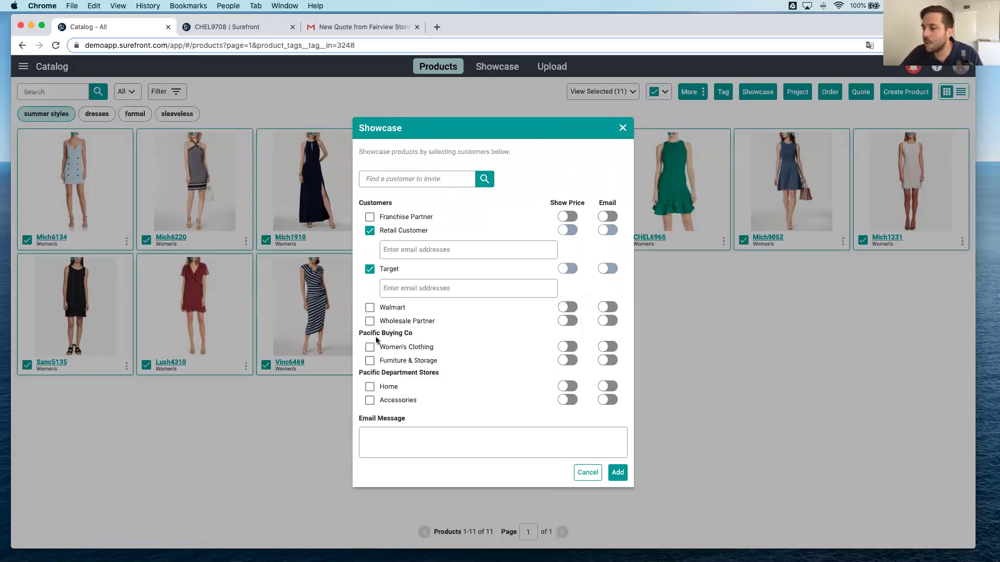
pyautogui.click(370, 348)
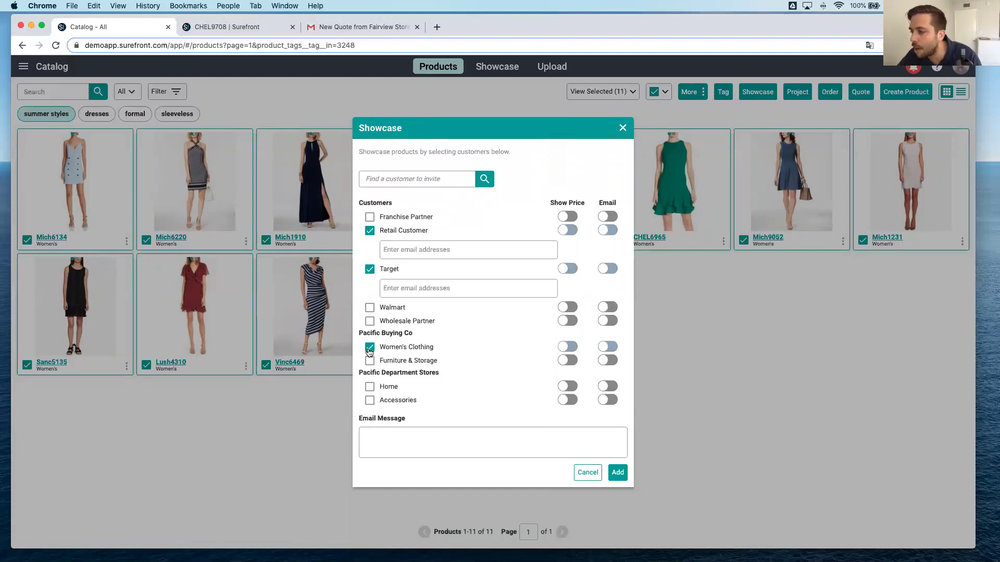
# - Enter a contact e-mail address for Retail Customer and for Target
pyautogui.click(436, 250)
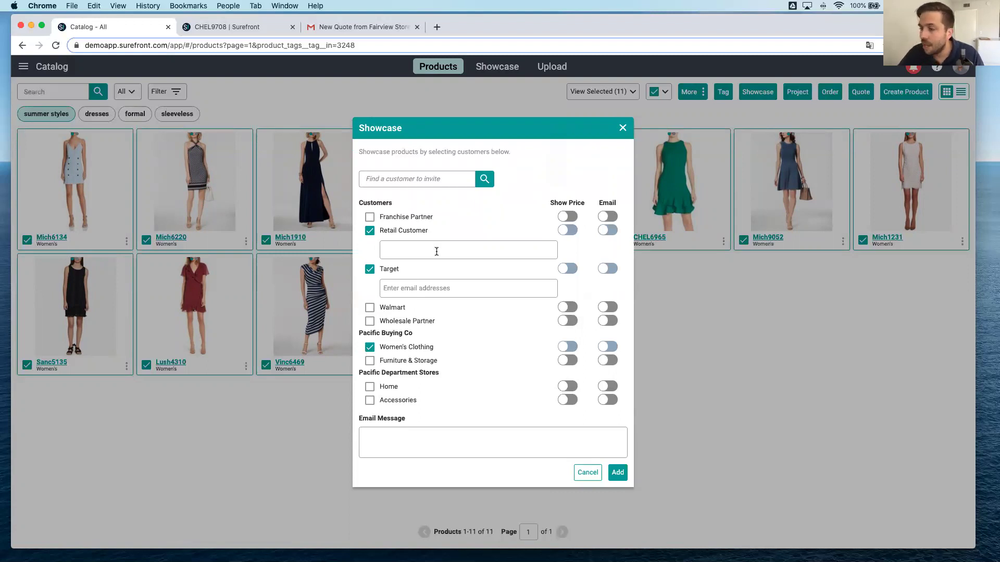
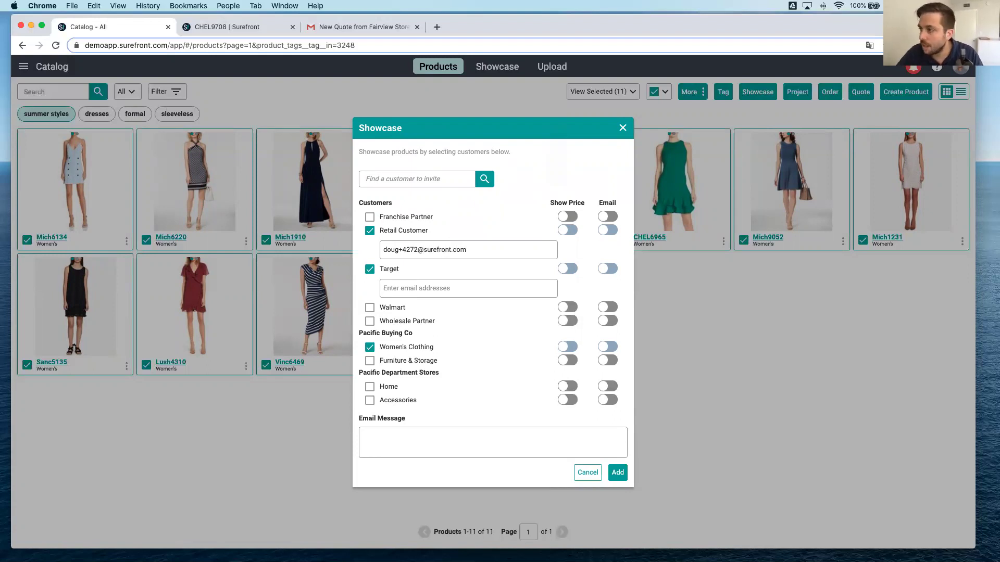
pyautogui.click(428, 286)
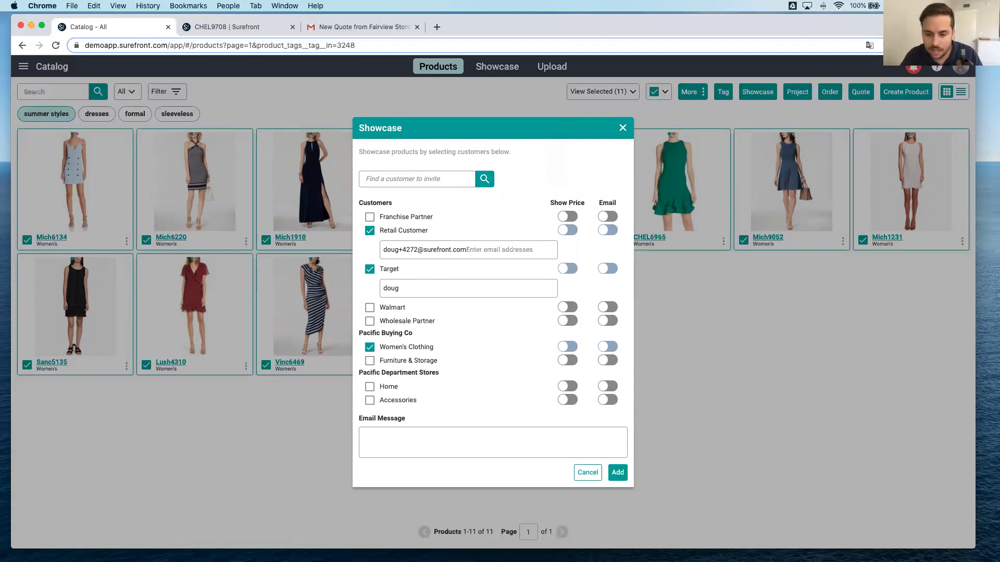
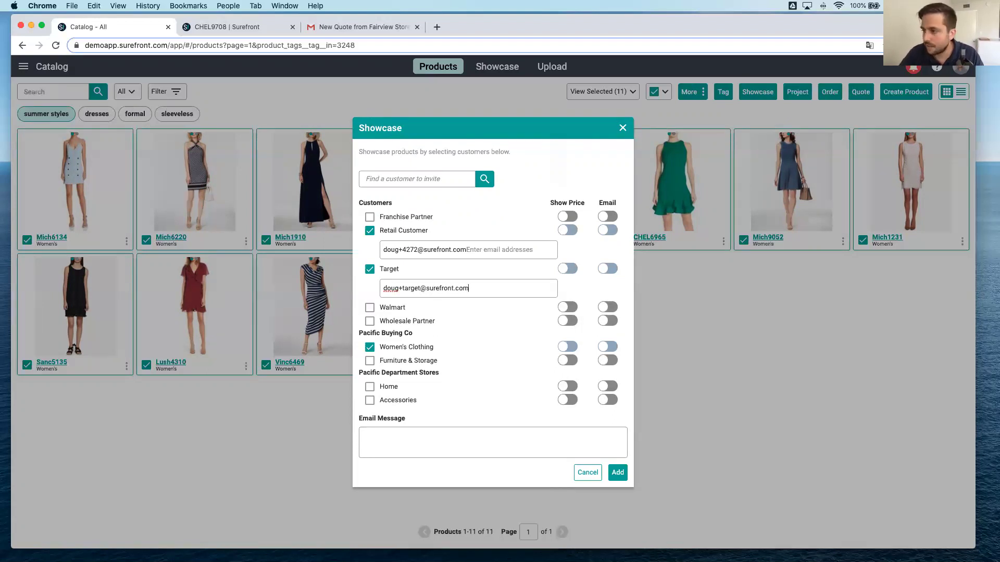
pyautogui.click(402, 332)
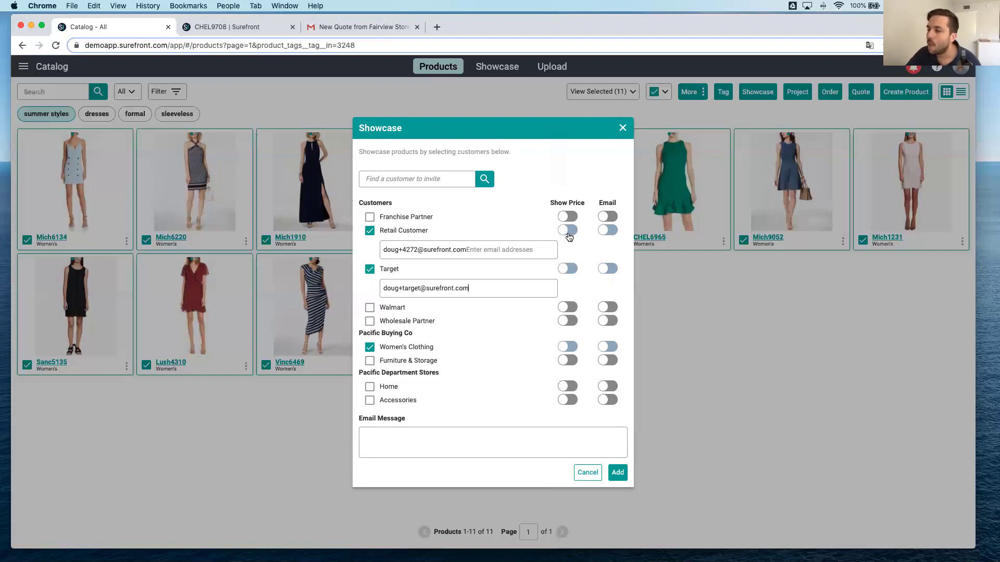
# - Confirm the Retail Customer and Target e-mail addresses as chips
pyautogui.click(513, 248)
pyautogui.press('Return')
pyautogui.click(514, 287)
pyautogui.press('Return')
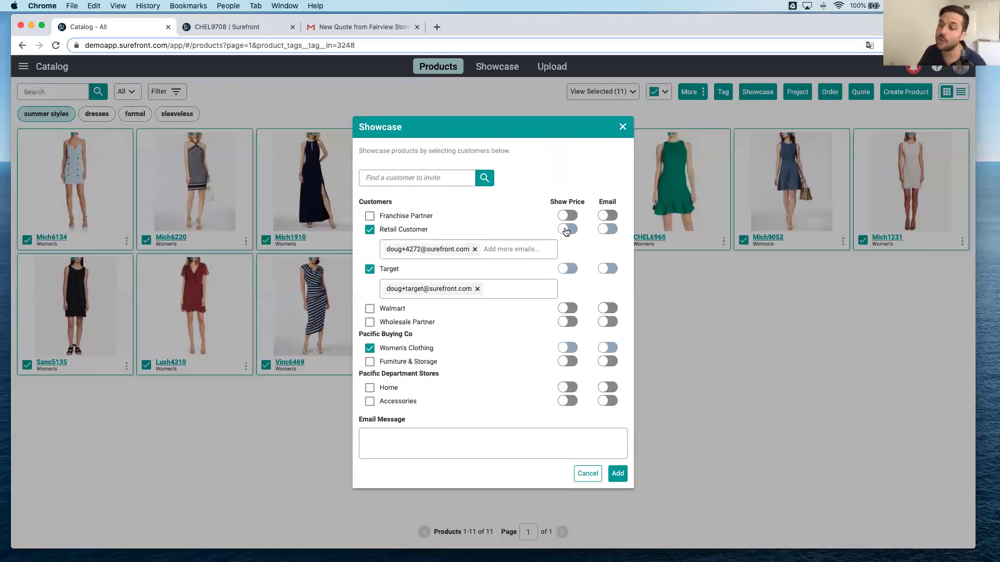
# - Turn on Show Price and Email for Retail Customer, Target and Women's Clothing
pyautogui.click(566, 230)
pyautogui.click(607, 230)
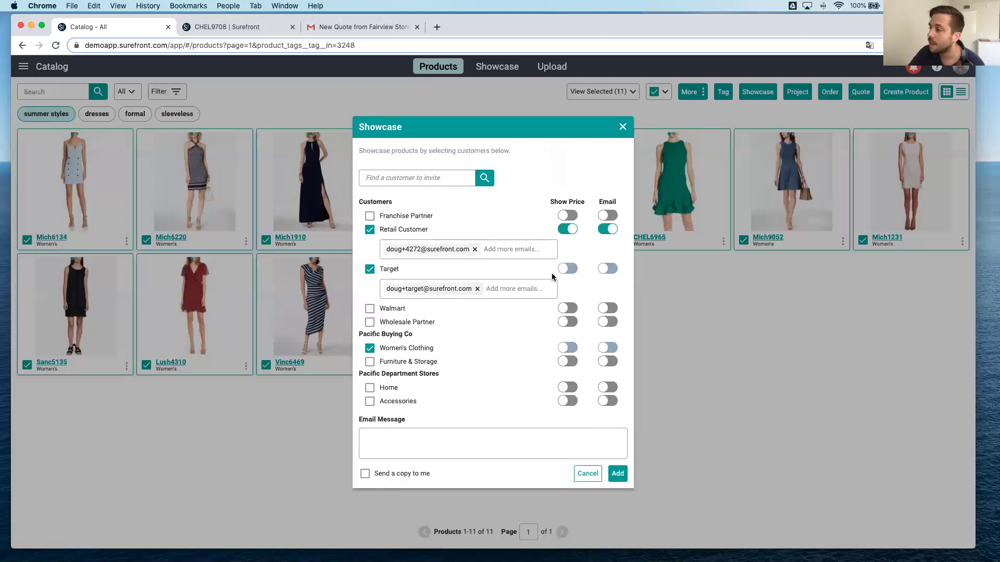
pyautogui.click(568, 269)
pyautogui.click(606, 269)
pyautogui.click(568, 348)
pyautogui.click(603, 349)
pyautogui.click(490, 431)
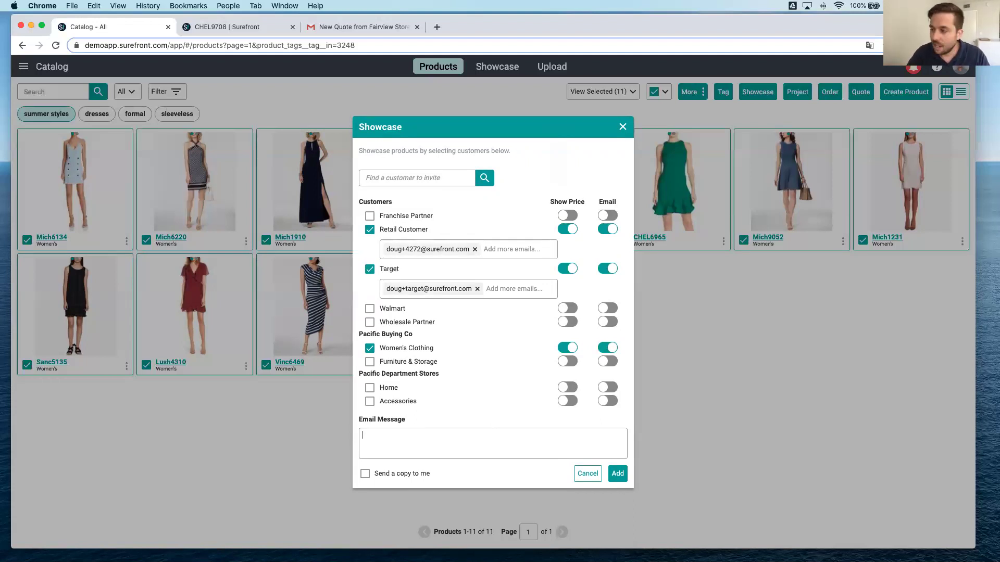
# - Add the message 'Here's our fabulous new summer line, inquire for more details on specific styles' and share
pyautogui.write("Here's ")
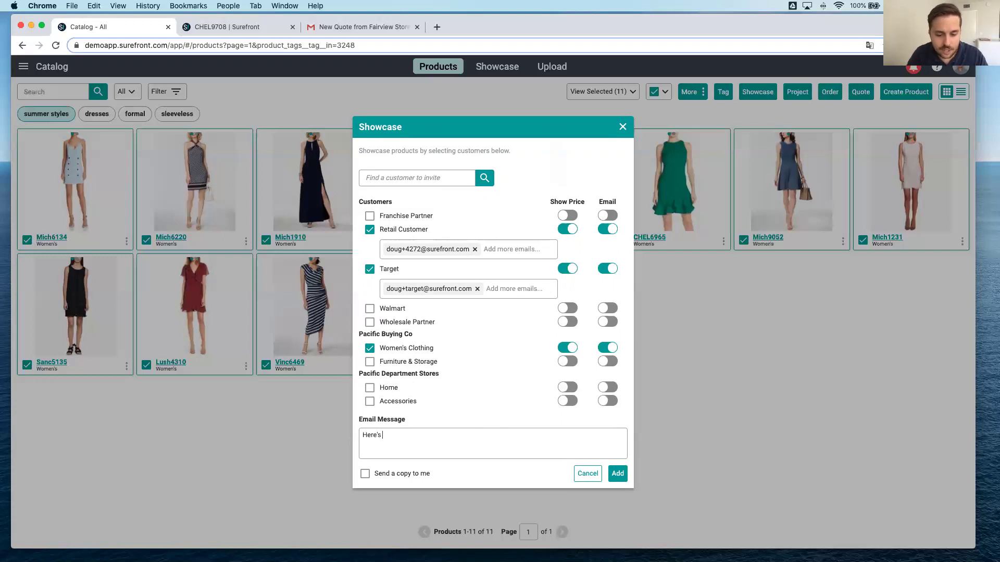
pyautogui.write('our fabulou')
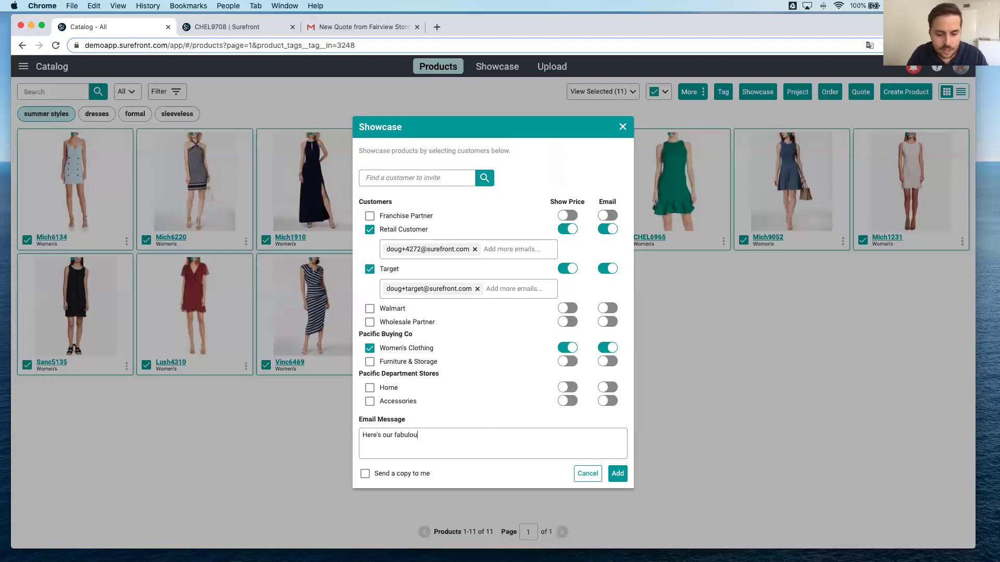
pyautogui.write('s new summe')
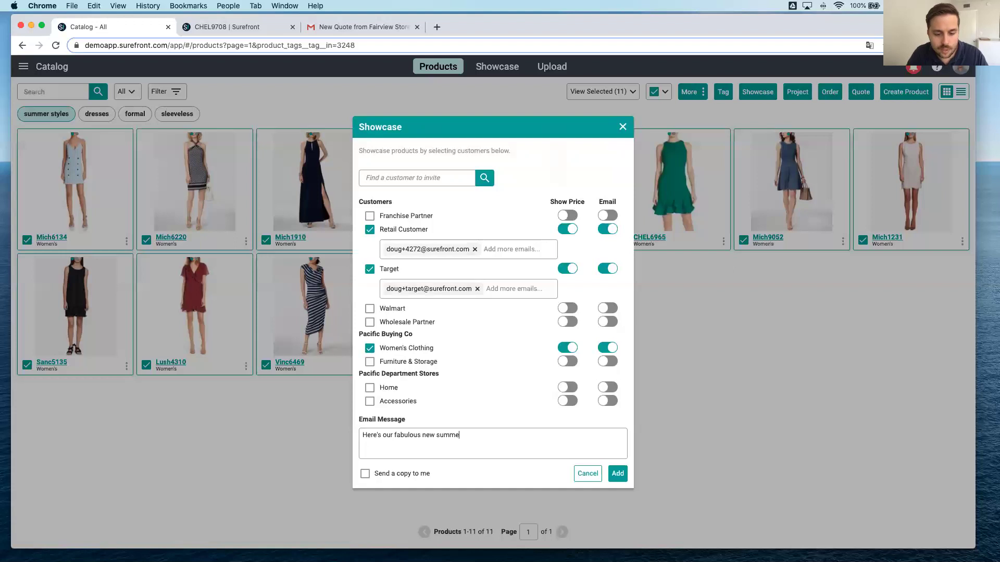
pyautogui.write('r line')
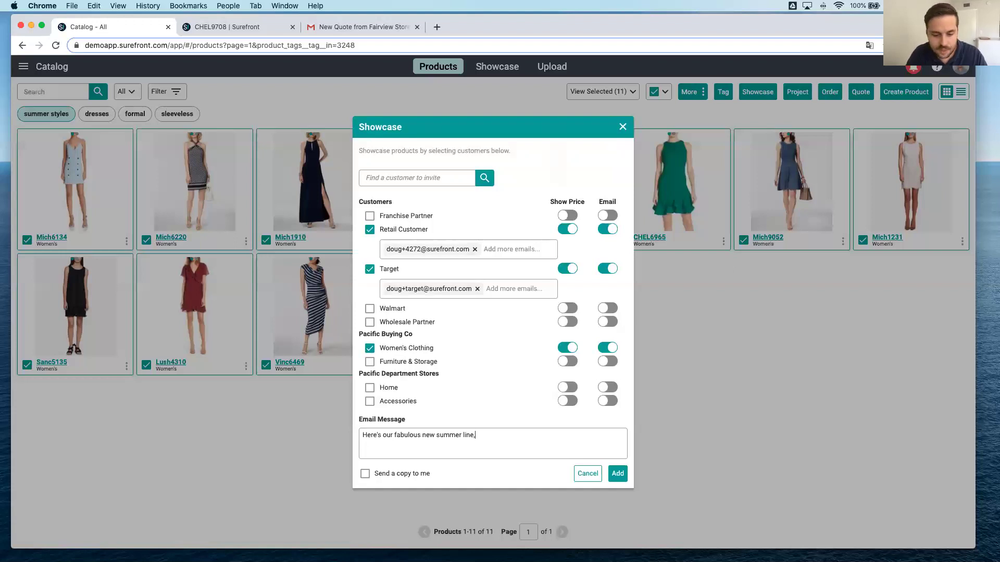
pyautogui.write(', inquire')
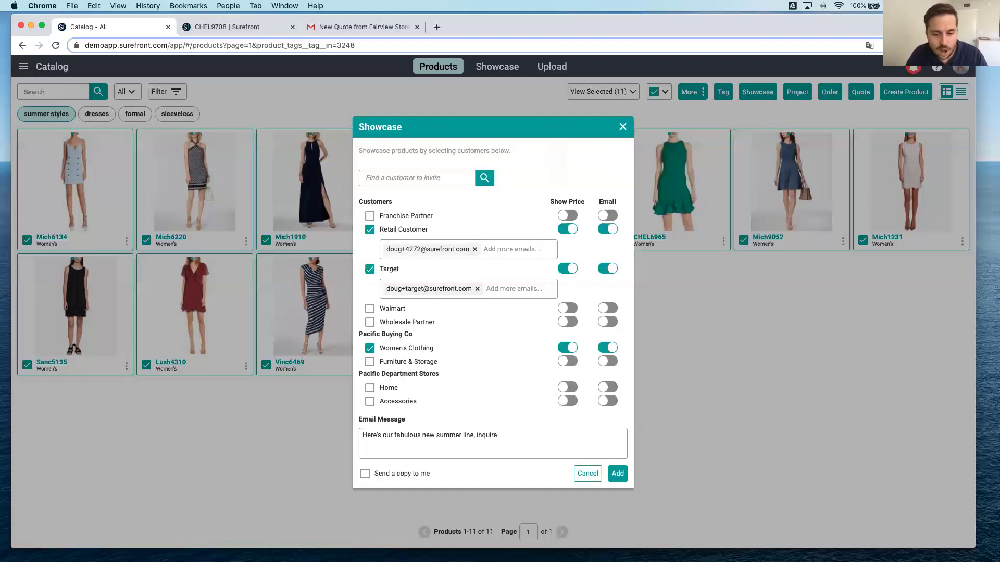
pyautogui.write(' for more deta')
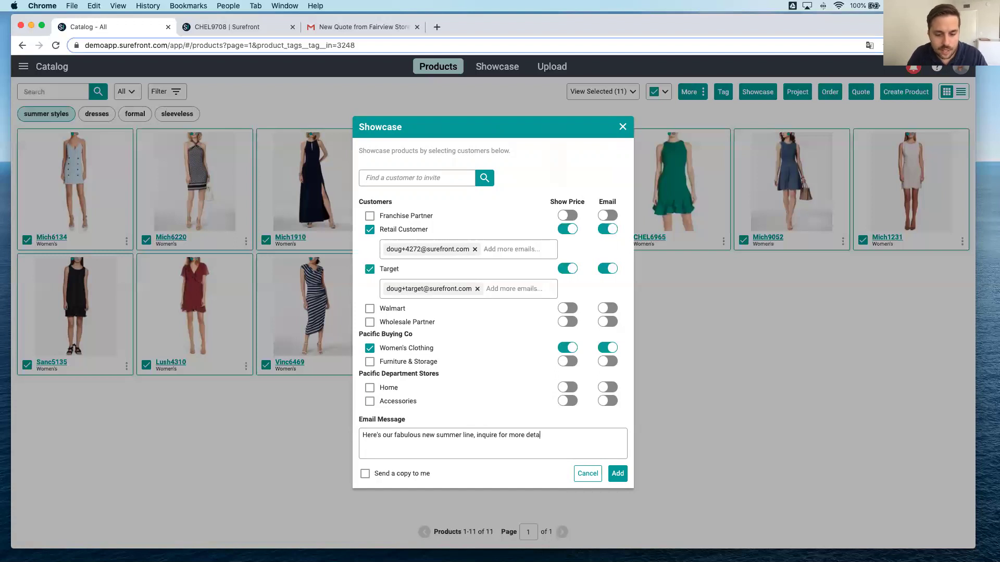
pyautogui.write('ils ')
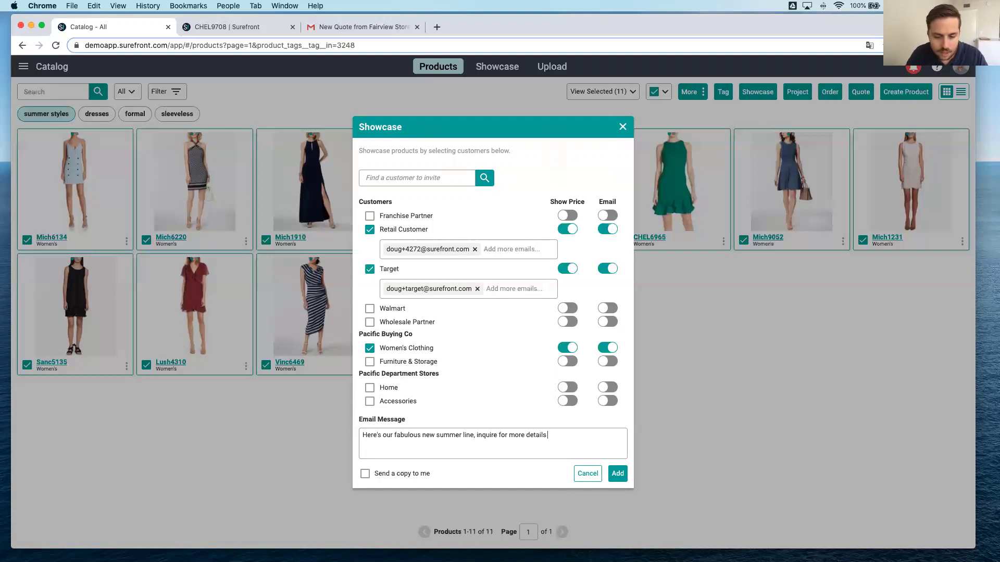
pyautogui.write('on specific styles!')
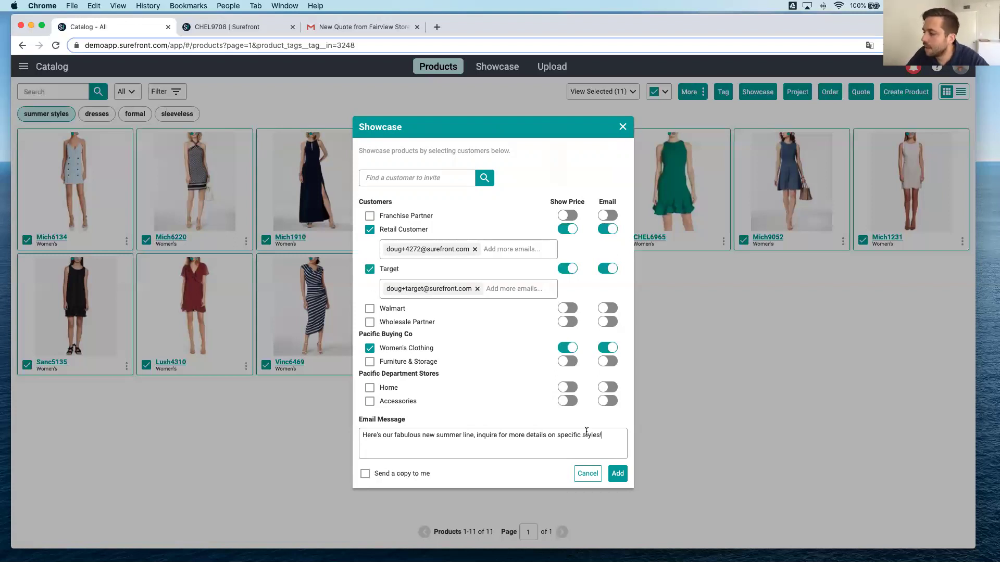
pyautogui.click(616, 474)
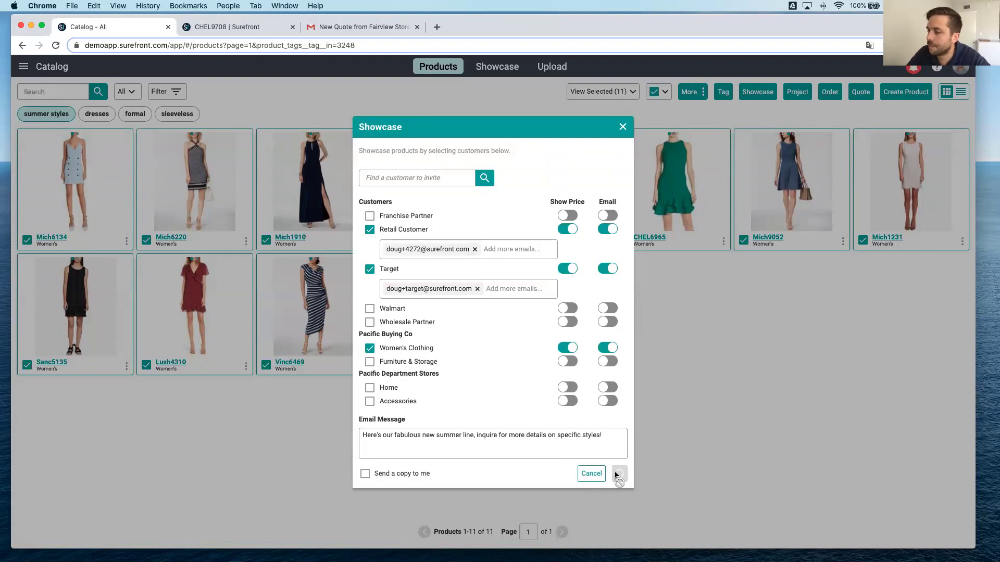
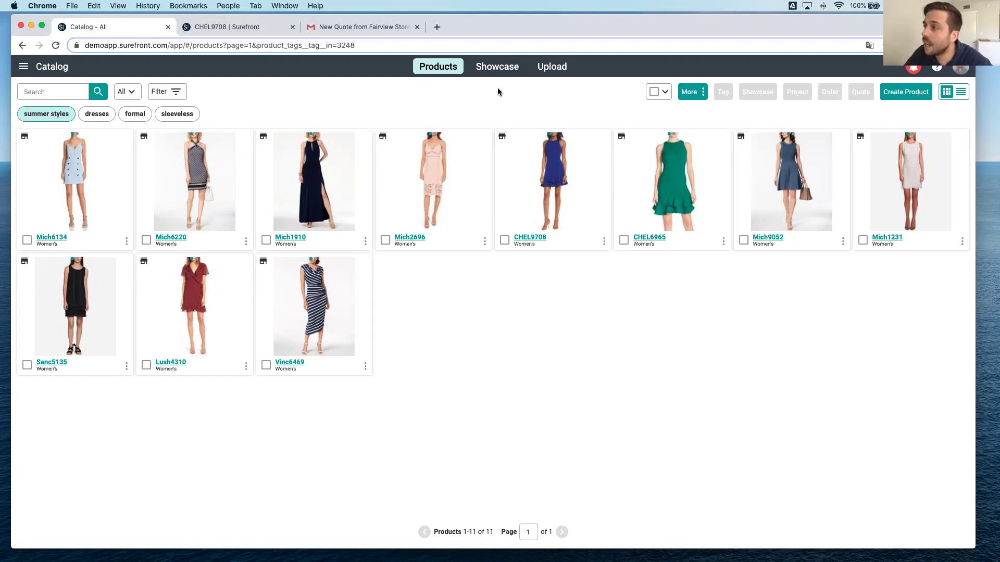
# - Remove Mich1231 from the Women's Clothing showcase, leaving 10 products there
pyautogui.click(497, 67)
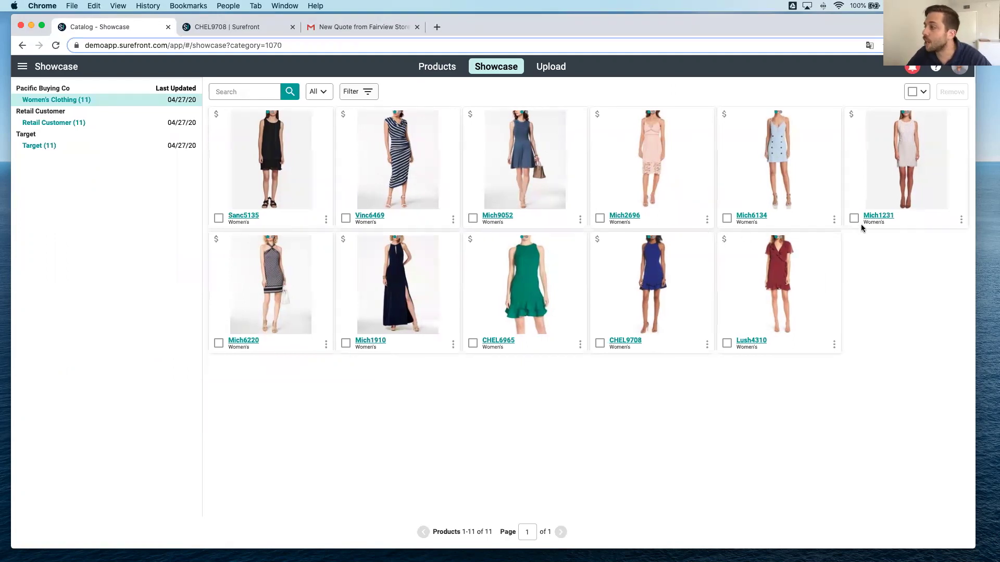
pyautogui.click(962, 220)
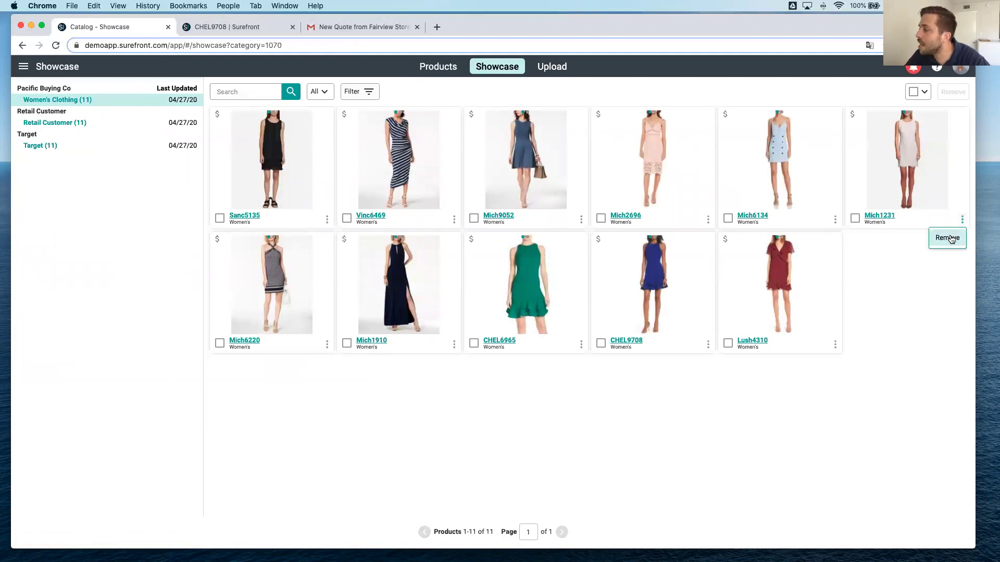
pyautogui.click(949, 238)
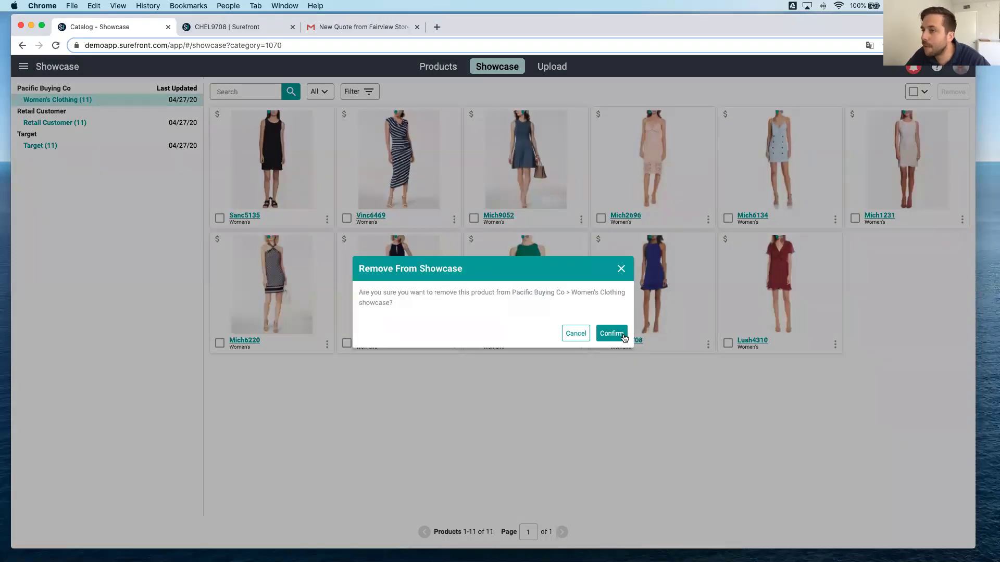
pyautogui.click(623, 335)
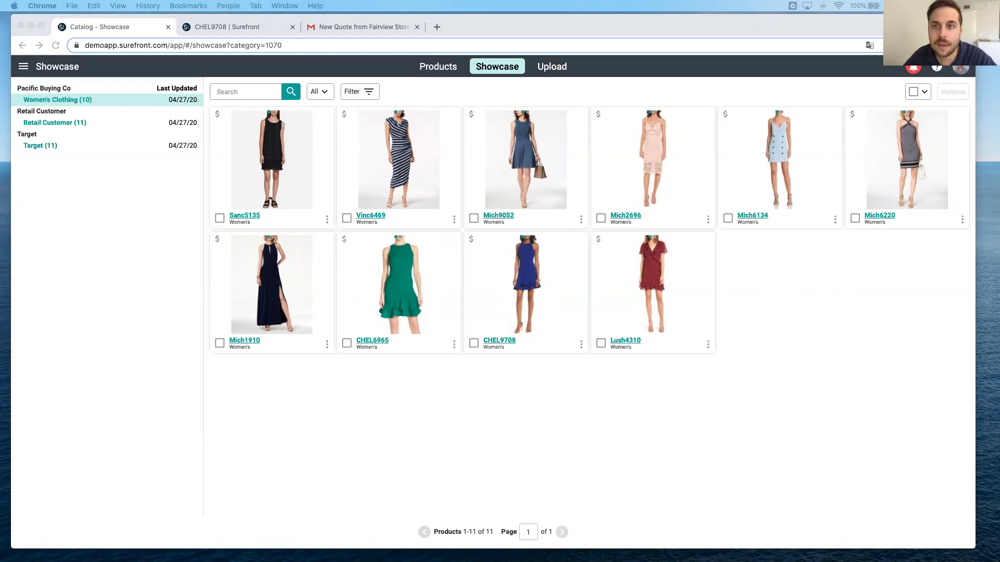
pyautogui.moveTo(100, 81); pyautogui.dragTo(504, 26)
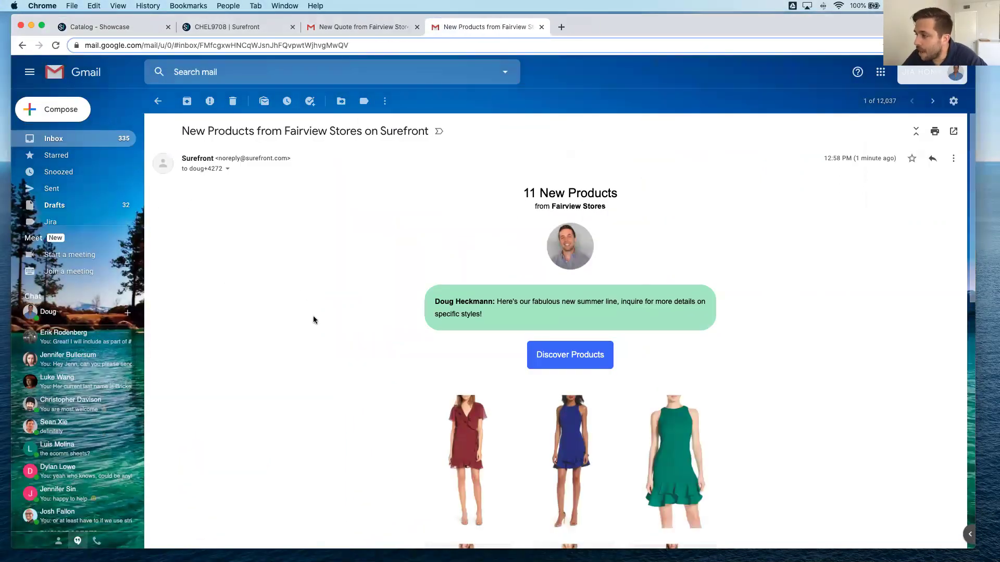
# - Read through the Fairview Stores product email and right-click its Discover Products link
pyautogui.scroll(-5, 314, 319)
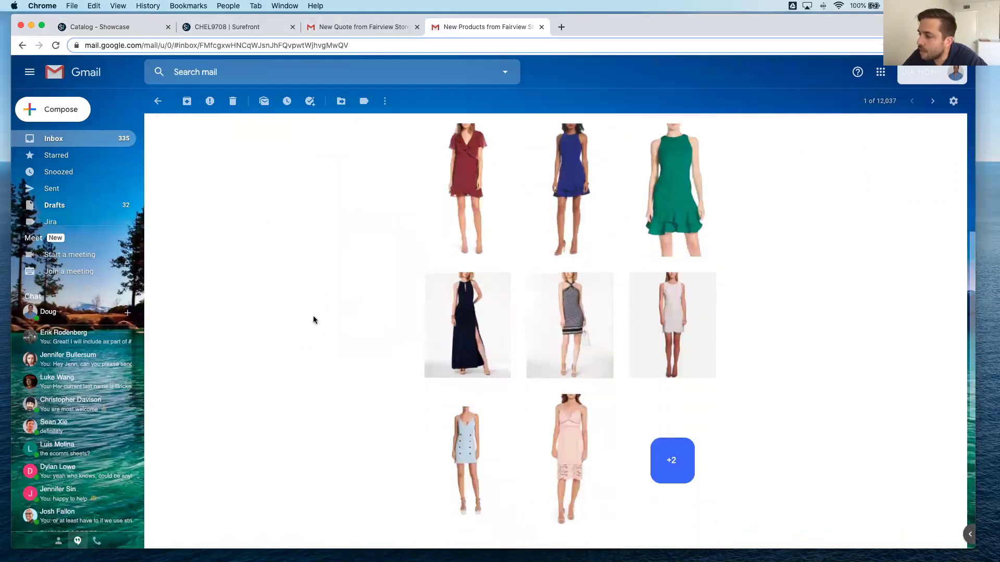
pyautogui.scroll(2, 314, 319)
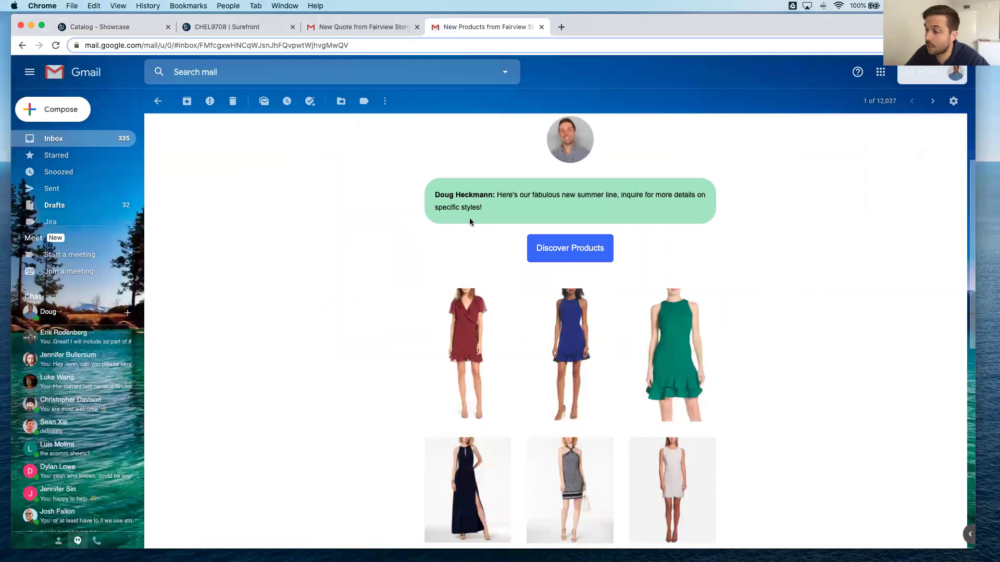
pyautogui.scroll(-4, 404, 301)
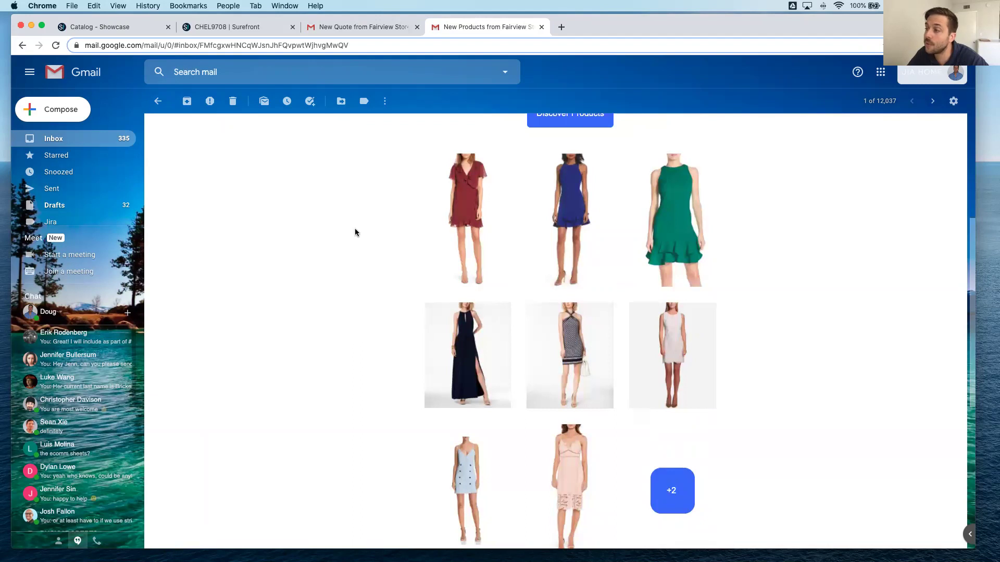
pyautogui.scroll(5, 355, 232)
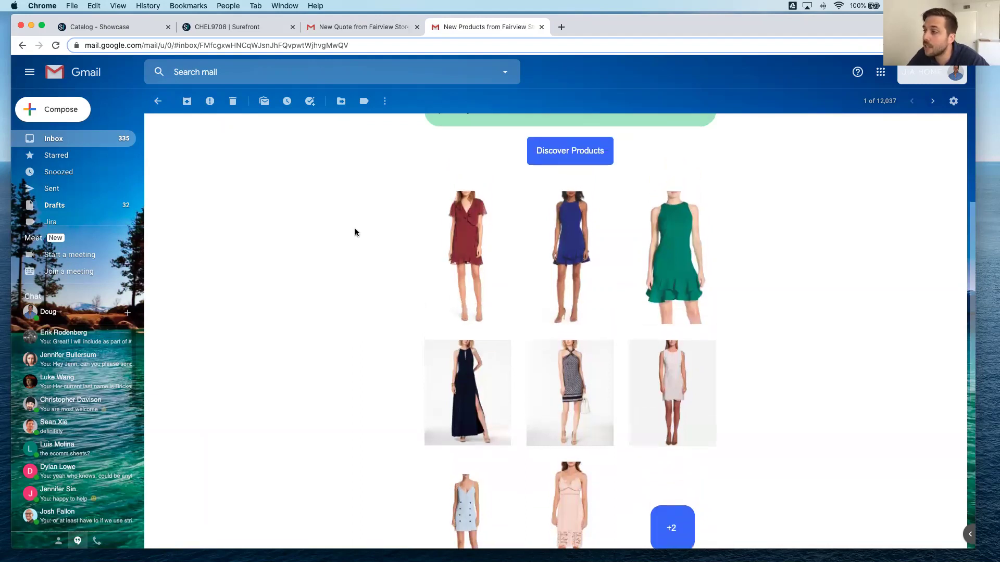
pyautogui.scroll(-3, 393, 233)
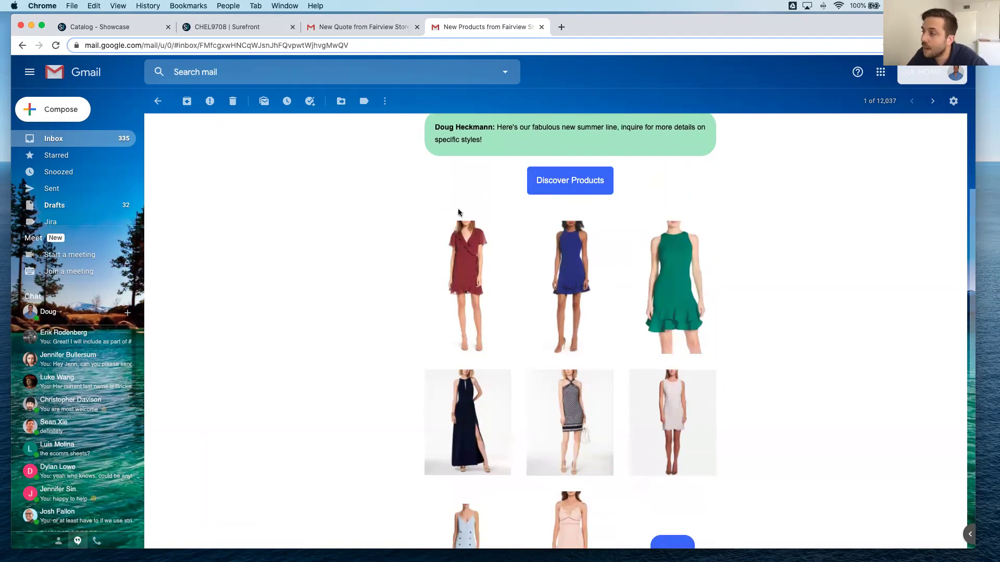
pyautogui.rightClick(579, 181)
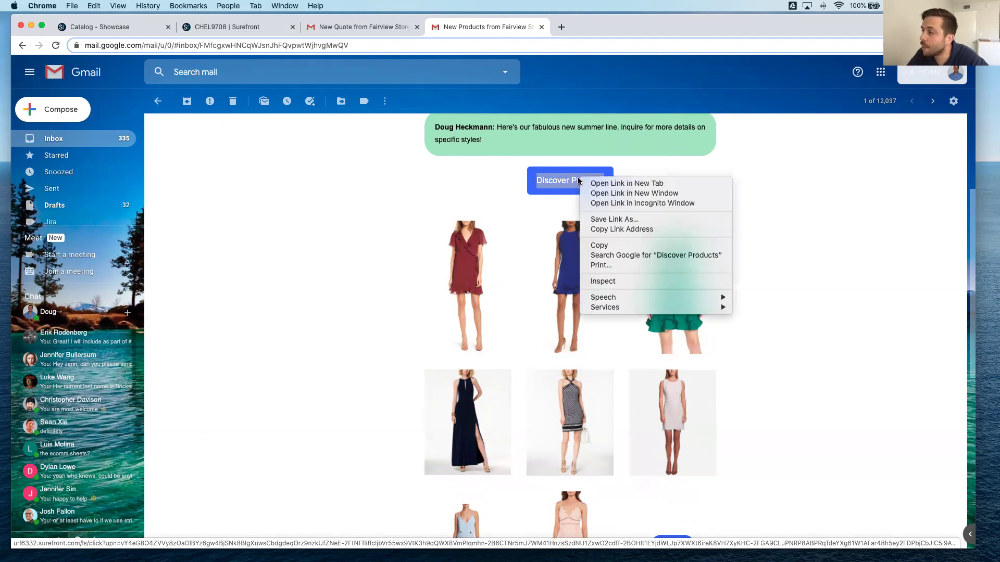
# - Open the Discover Products link in an incognito window and widen it
pyautogui.click(591, 203)
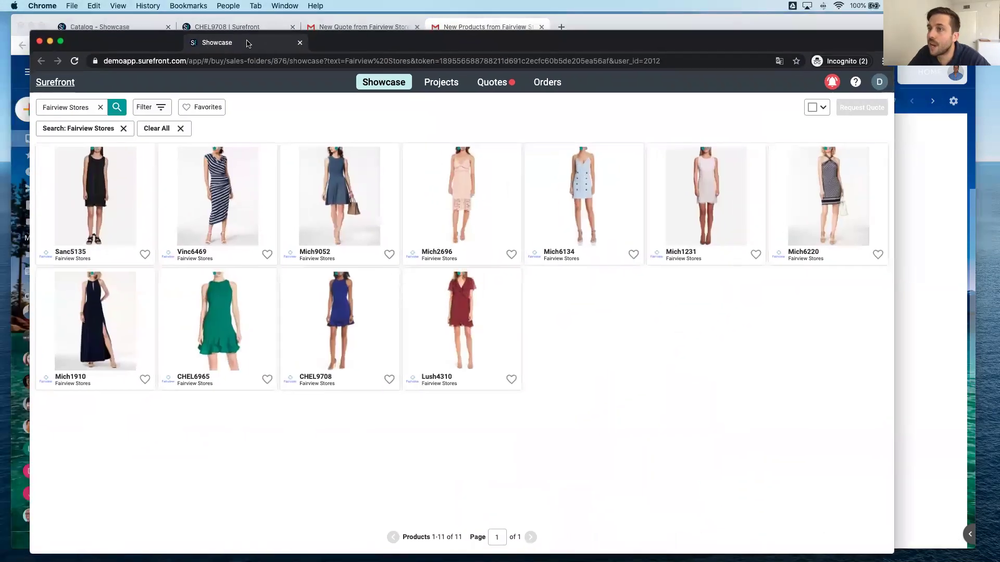
pyautogui.moveTo(235, 30); pyautogui.dragTo(120, 30)
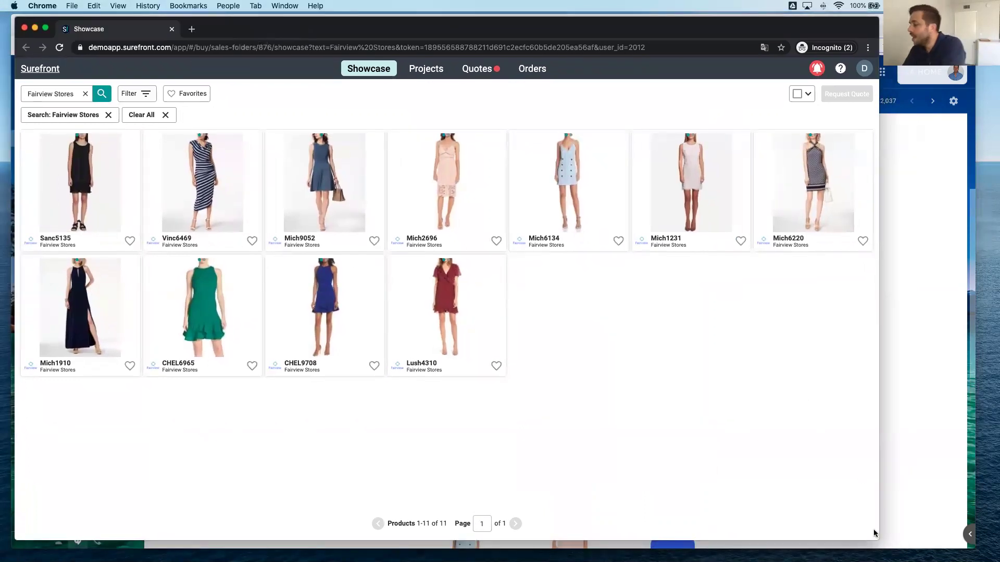
pyautogui.moveTo(878, 539); pyautogui.dragTo(923, 539)
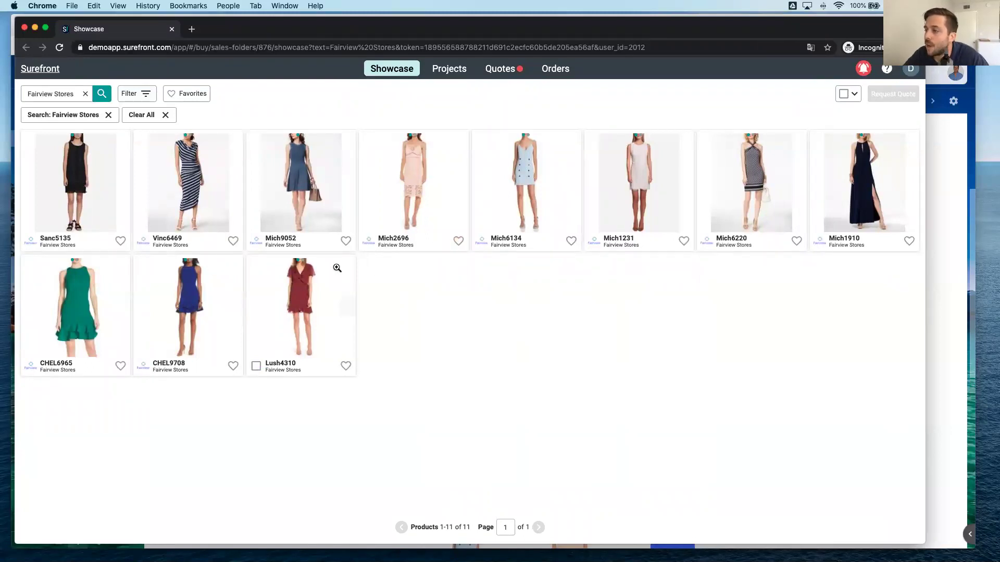
# - Select the Vinc6469, Mich2696 and Mich6134 dresses and start a quote request
pyautogui.click(142, 242)
pyautogui.click(369, 243)
pyautogui.click(481, 241)
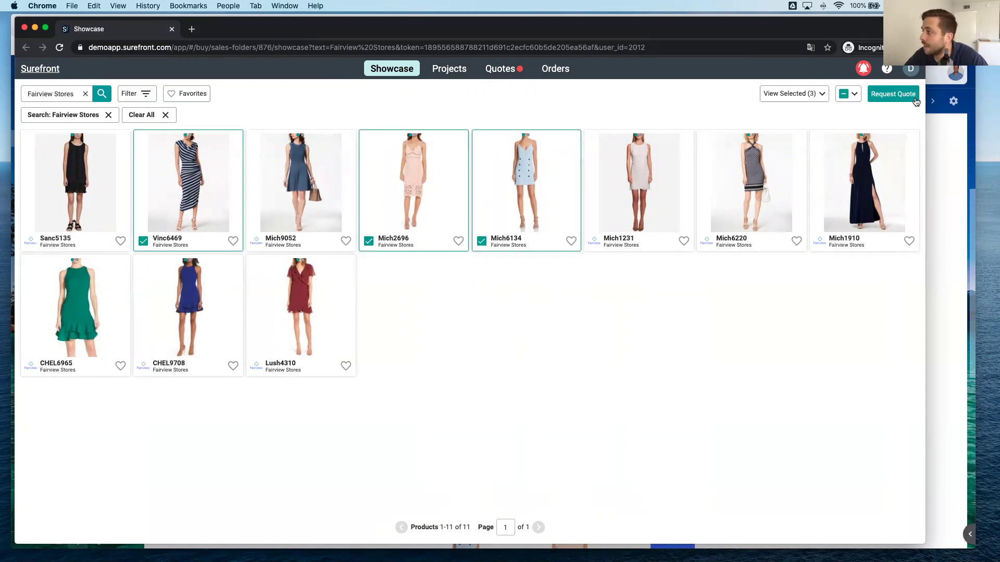
pyautogui.click(905, 99)
# - Name the quote 'New Summer Style Quote' with Domestic Prepaid freight, then close it unsent
pyautogui.click(468, 290)
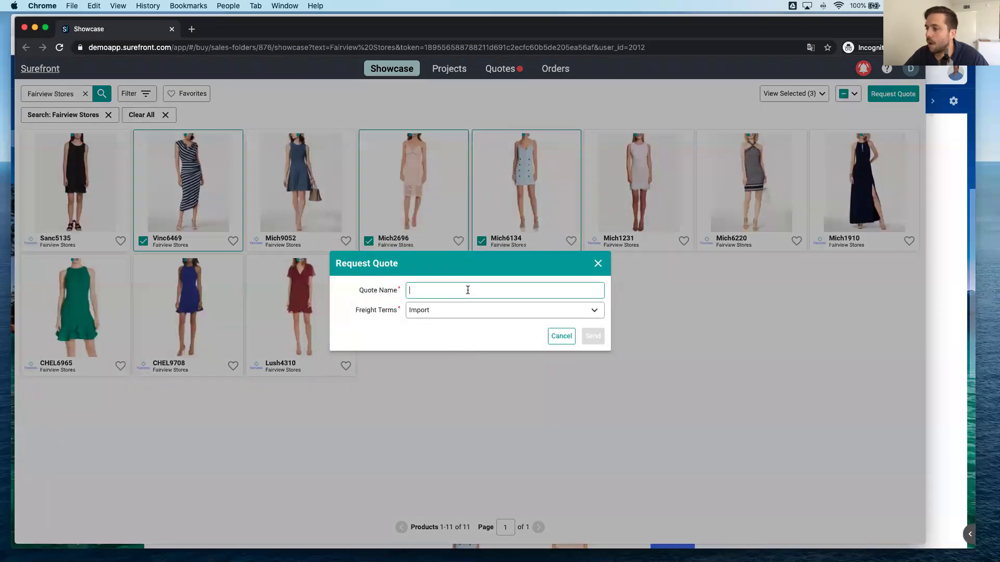
pyautogui.write('N')
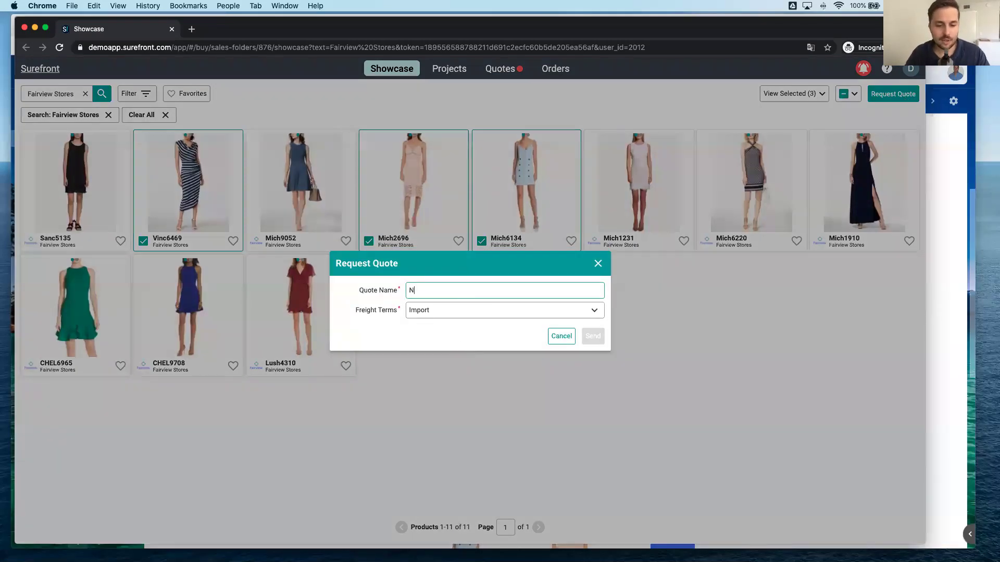
pyautogui.write('ew Summer ')
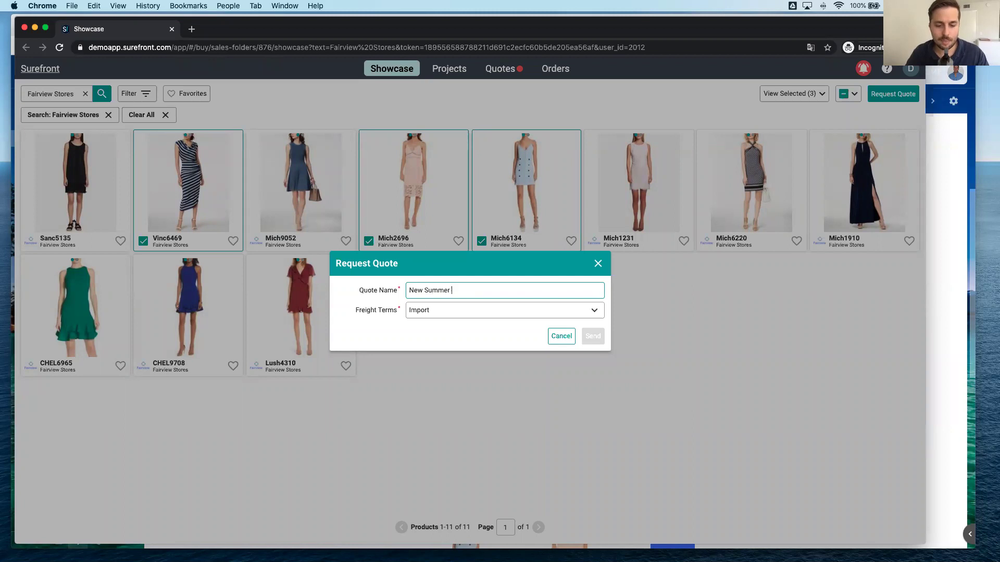
pyautogui.write('Style Quote')
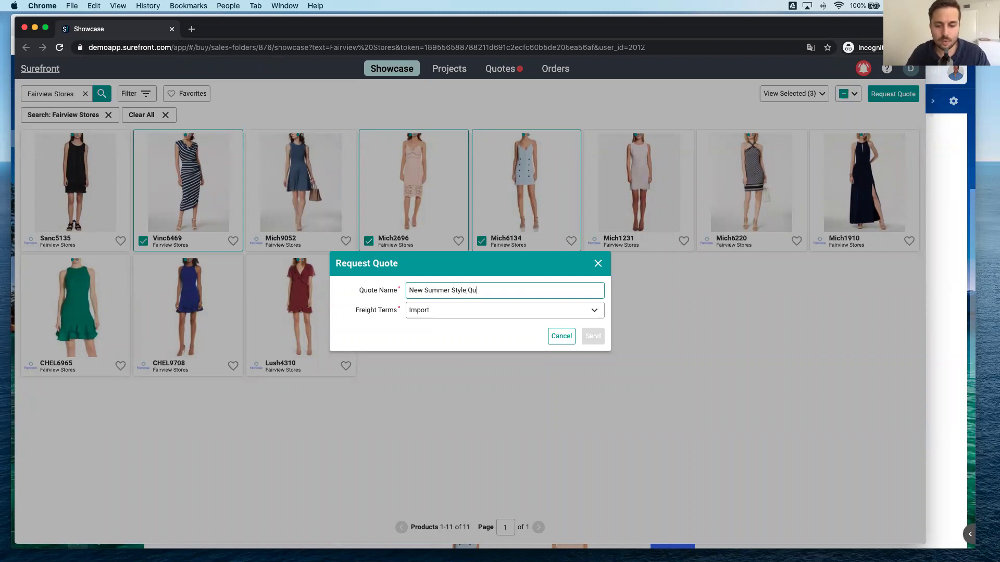
pyautogui.click(468, 313)
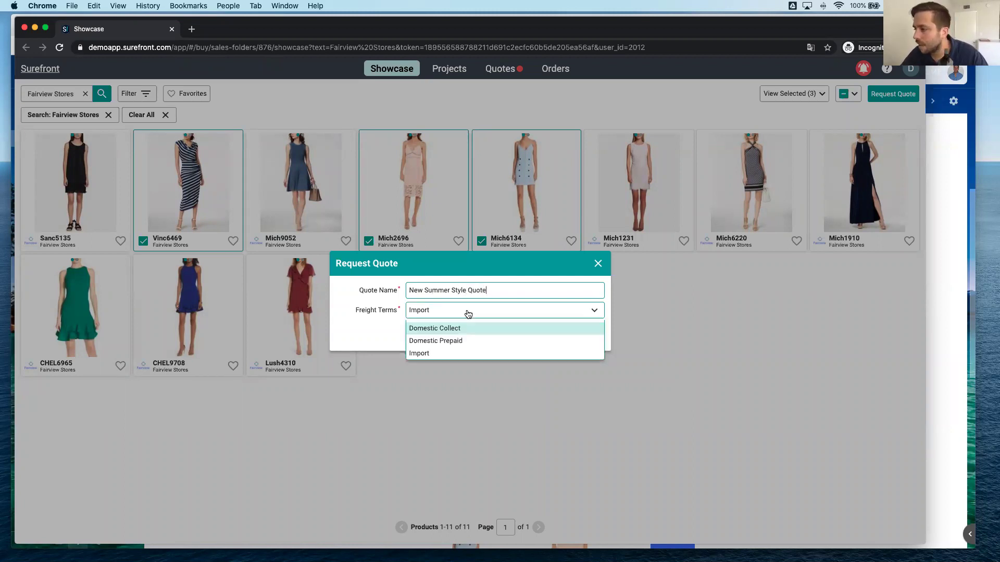
pyautogui.click(457, 346)
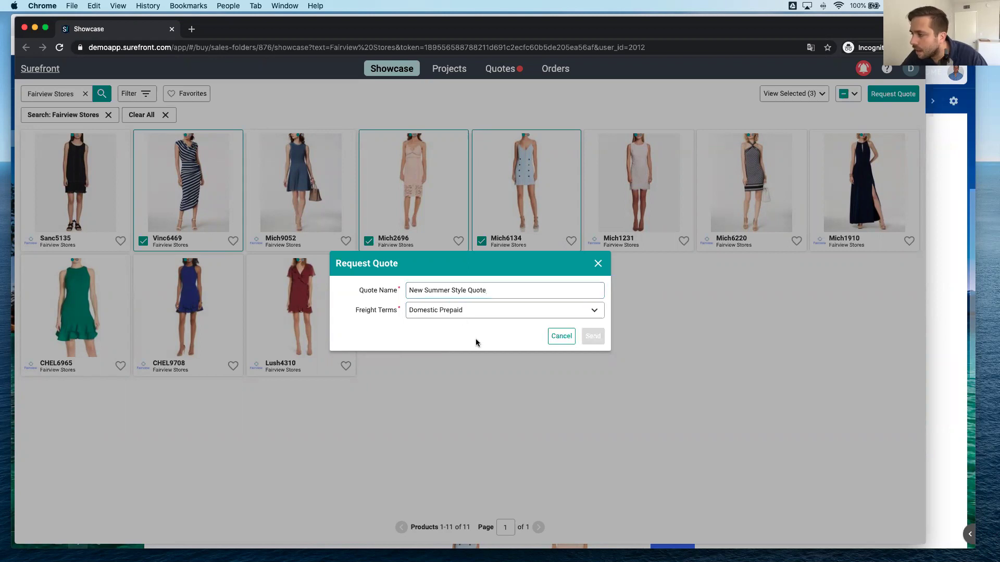
pyautogui.click(595, 266)
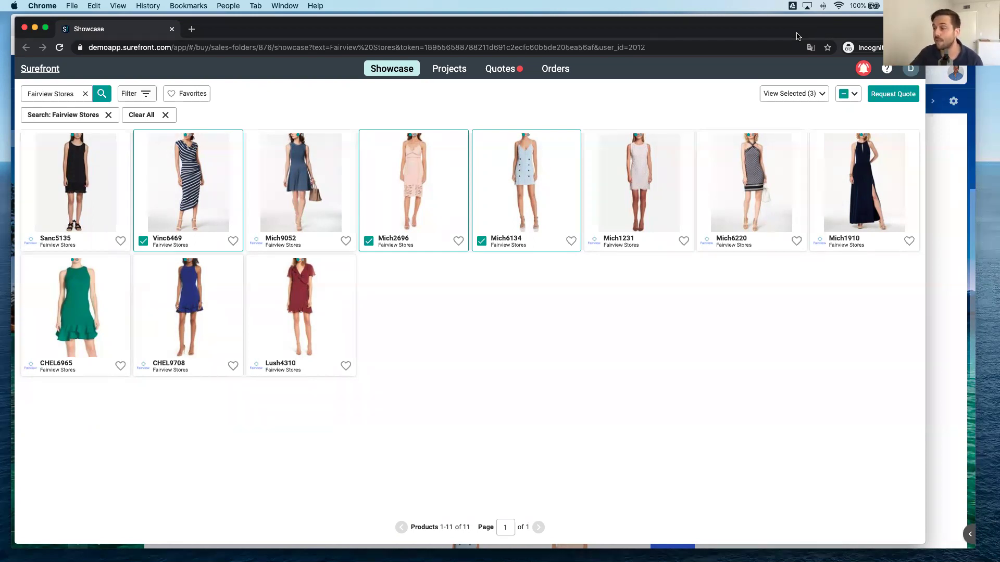
# - Minimize the incognito window, return to the seller's 1812-product catalog, and move the window aside
pyautogui.click(35, 28)
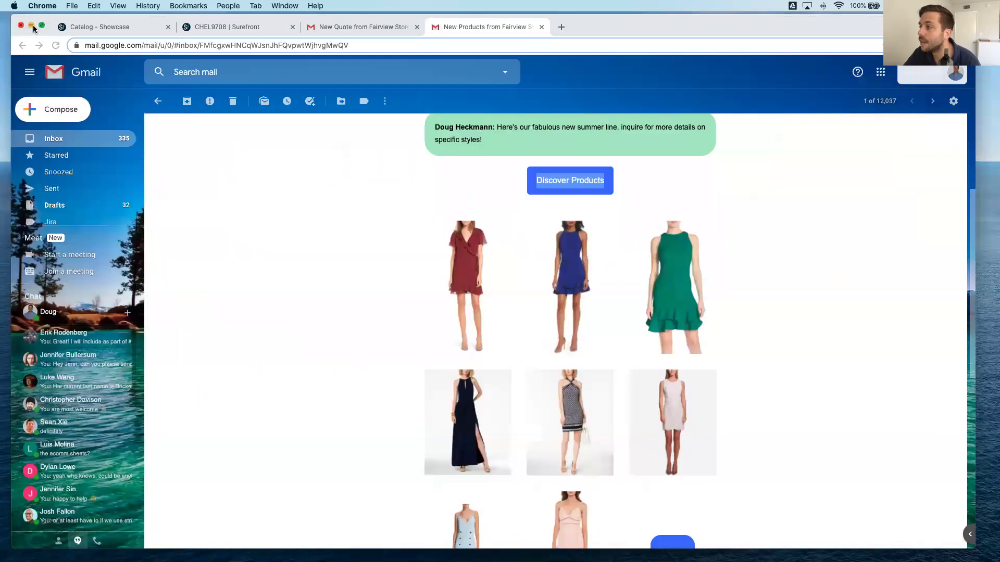
pyautogui.click(134, 28)
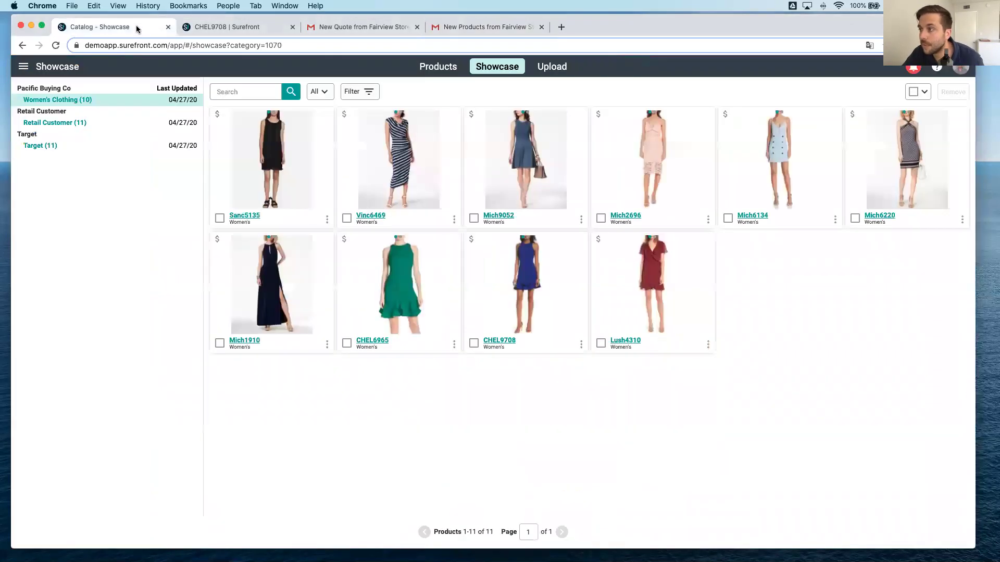
pyautogui.click(440, 67)
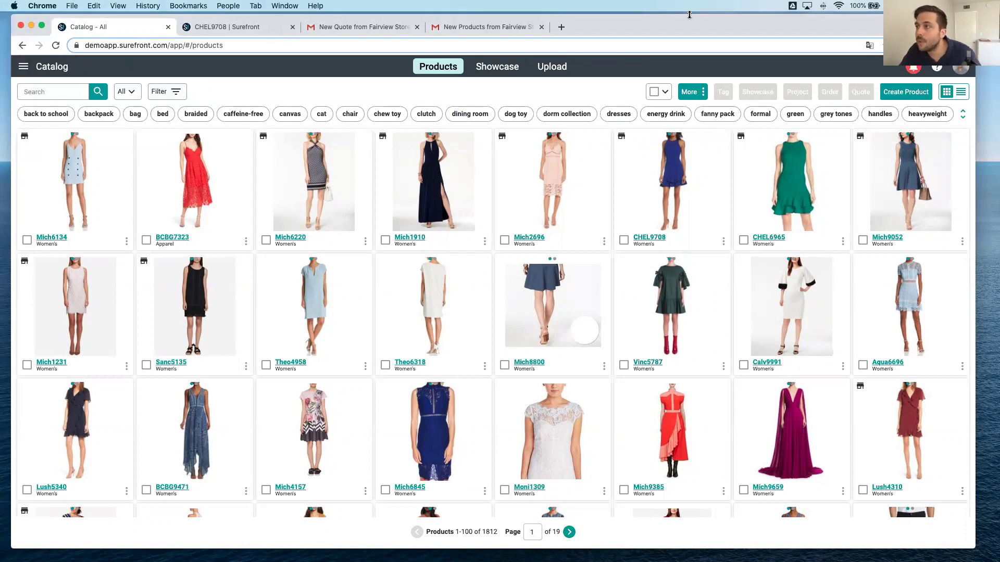
pyautogui.moveTo(644, 34); pyautogui.dragTo(236, 32)
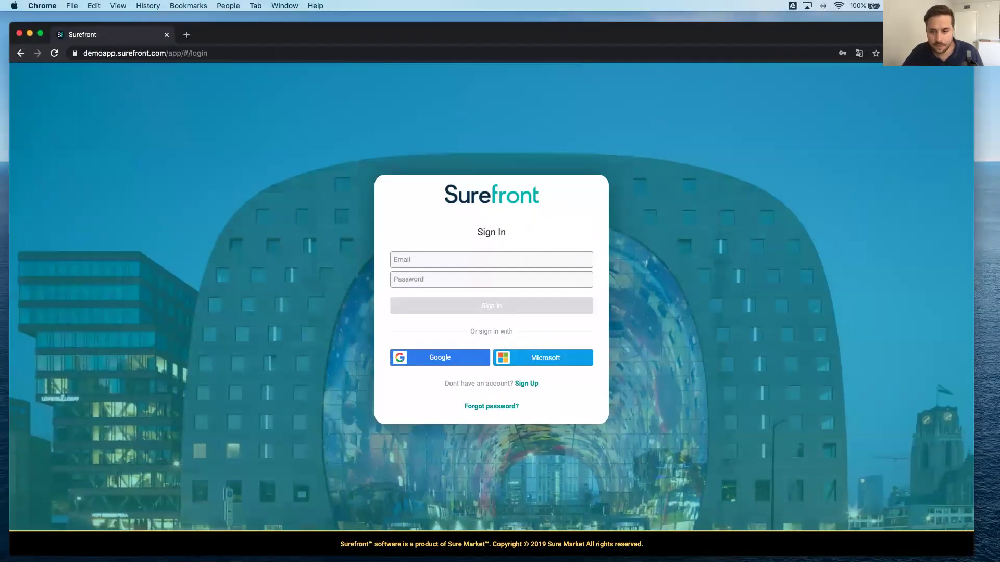
# - Sign in with the other account's email and password
pyautogui.click(497, 263)
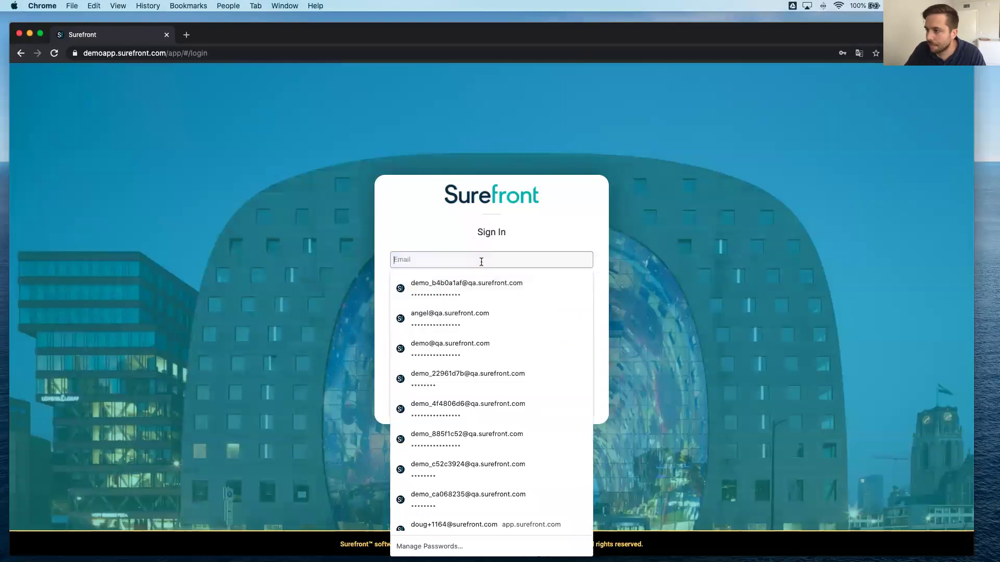
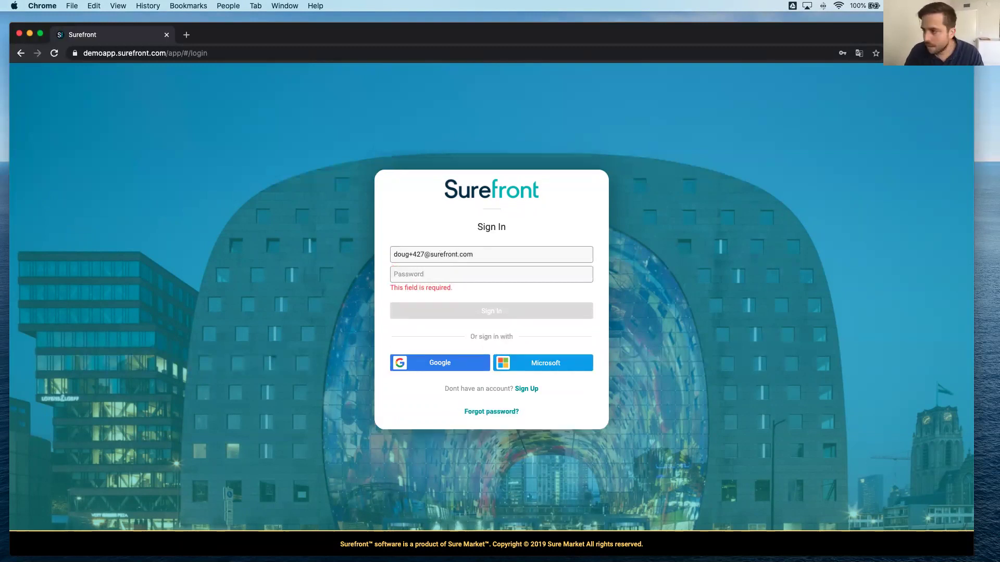
pyautogui.write('••')
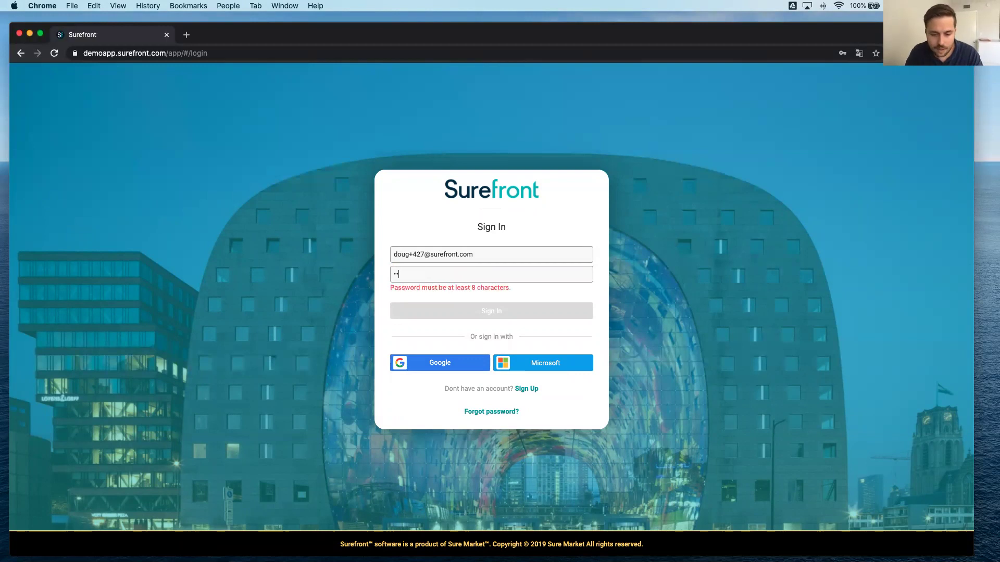
pyautogui.write('••')
pyautogui.press('Return')
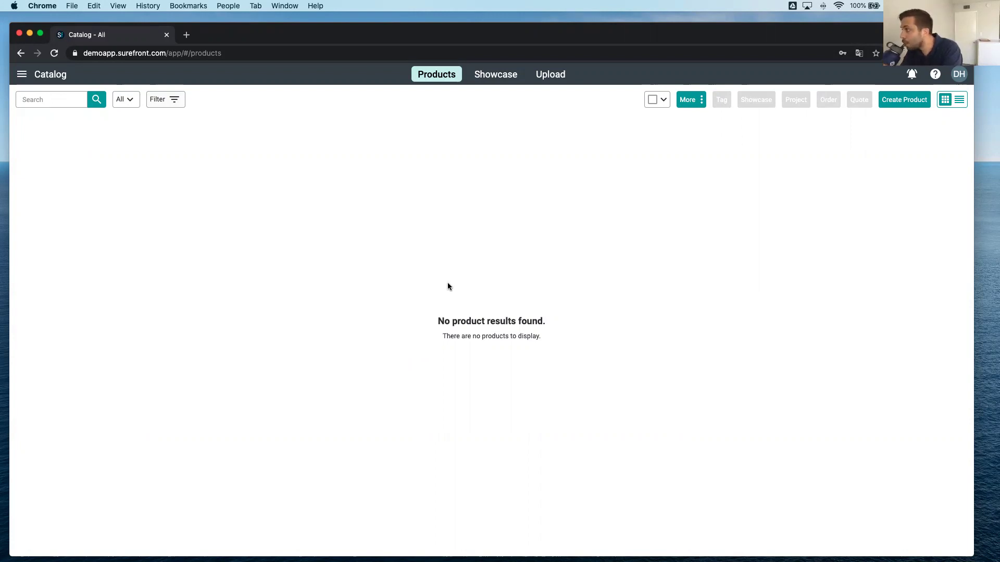
# - Create product new1234 in category All, described as 'New leather handbag'
pyautogui.click(908, 103)
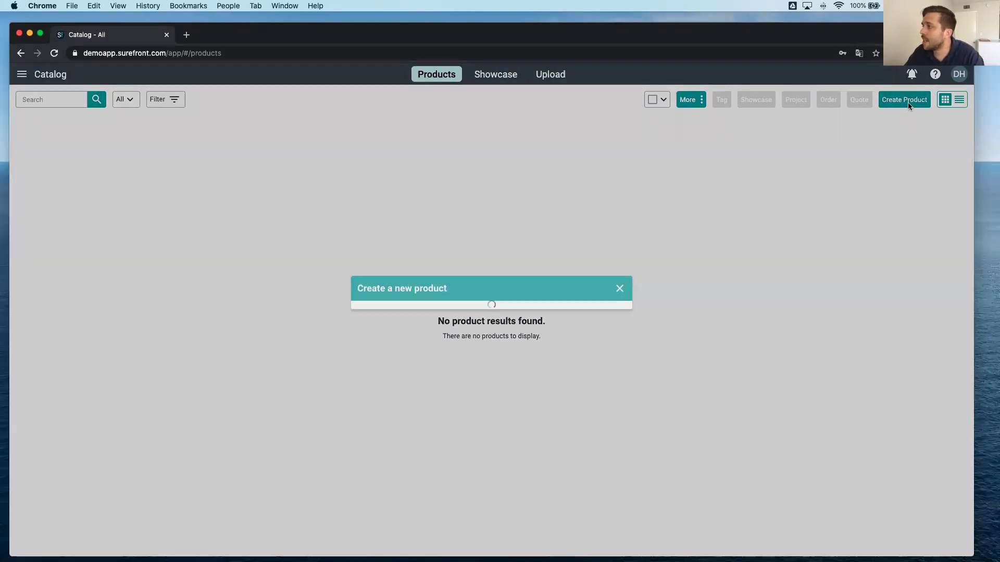
pyautogui.click(452, 138)
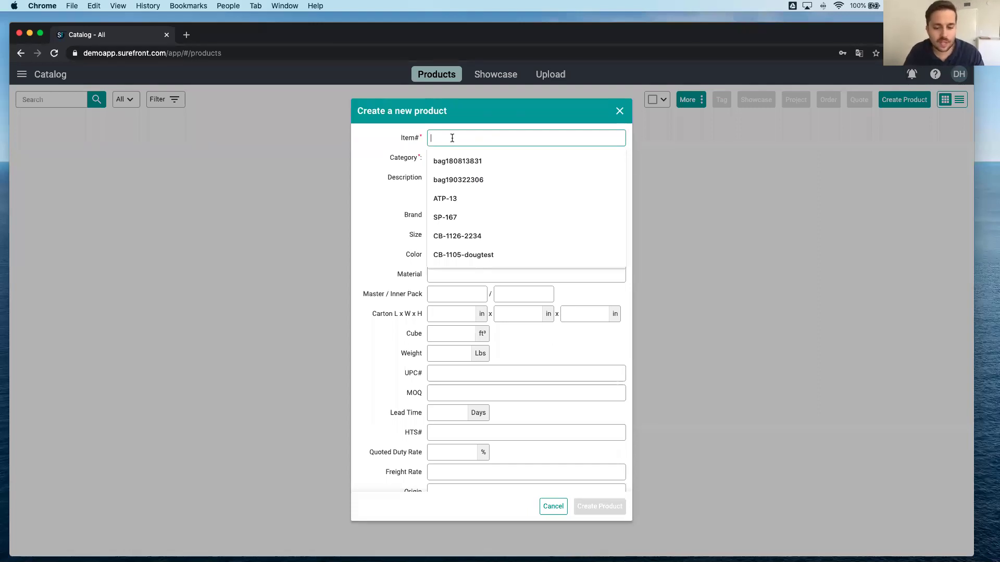
pyautogui.write('new')
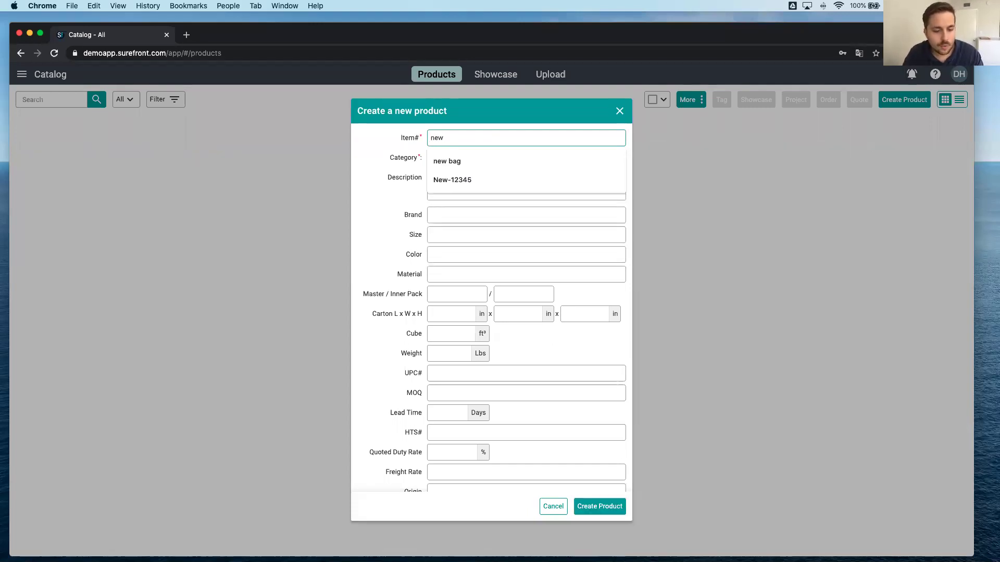
pyautogui.write('1234')
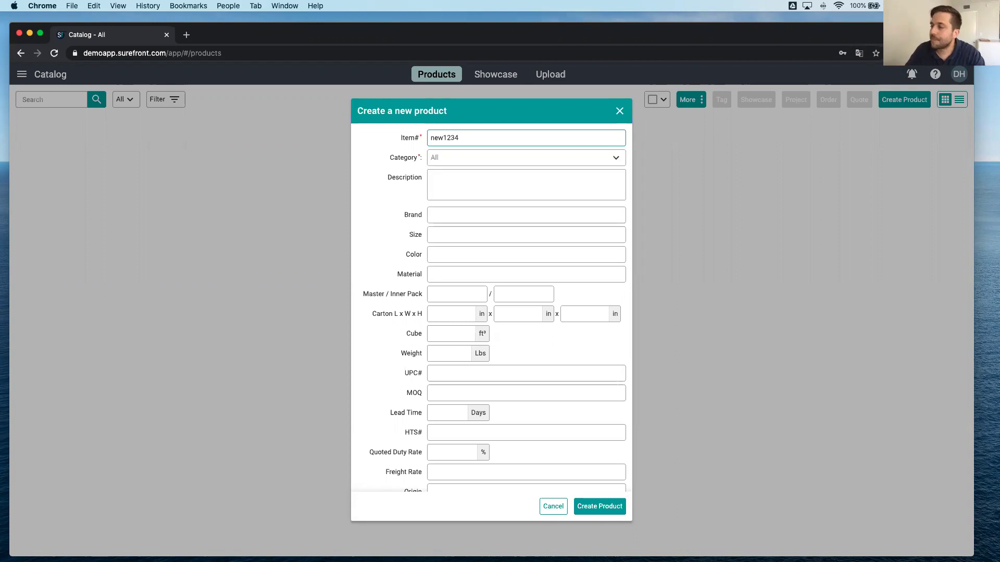
pyautogui.click(462, 162)
pyautogui.click(449, 180)
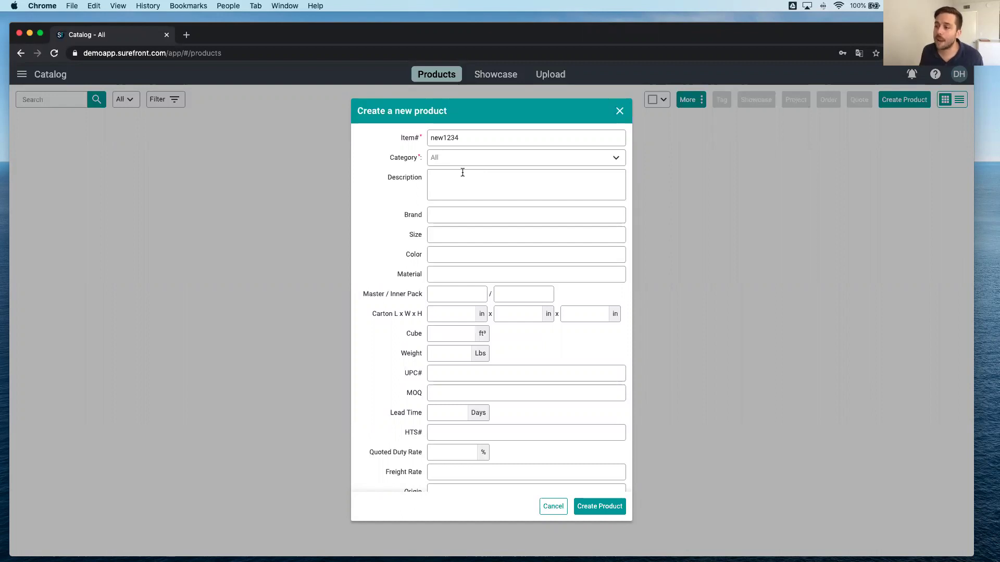
pyautogui.click(463, 172)
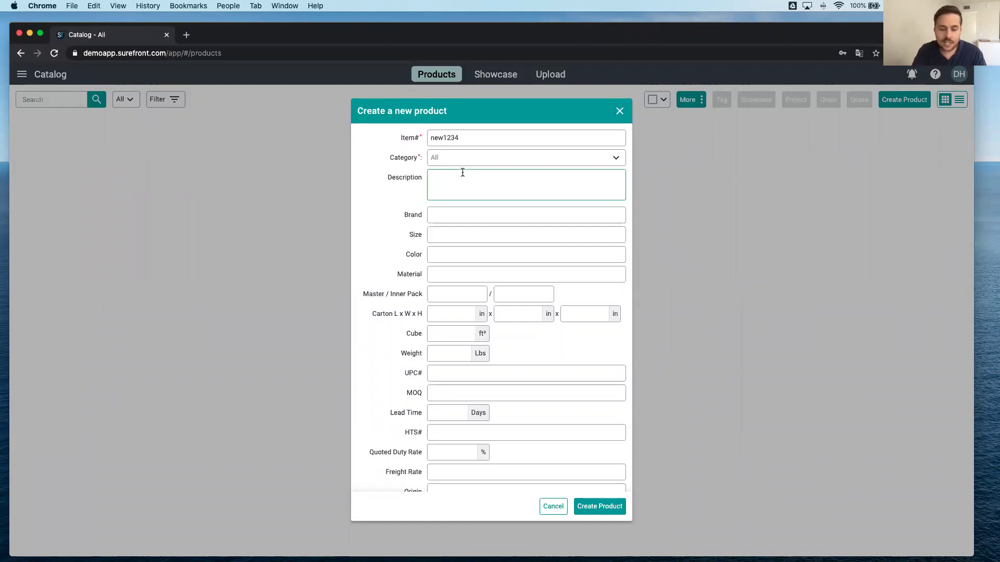
pyautogui.write('New')
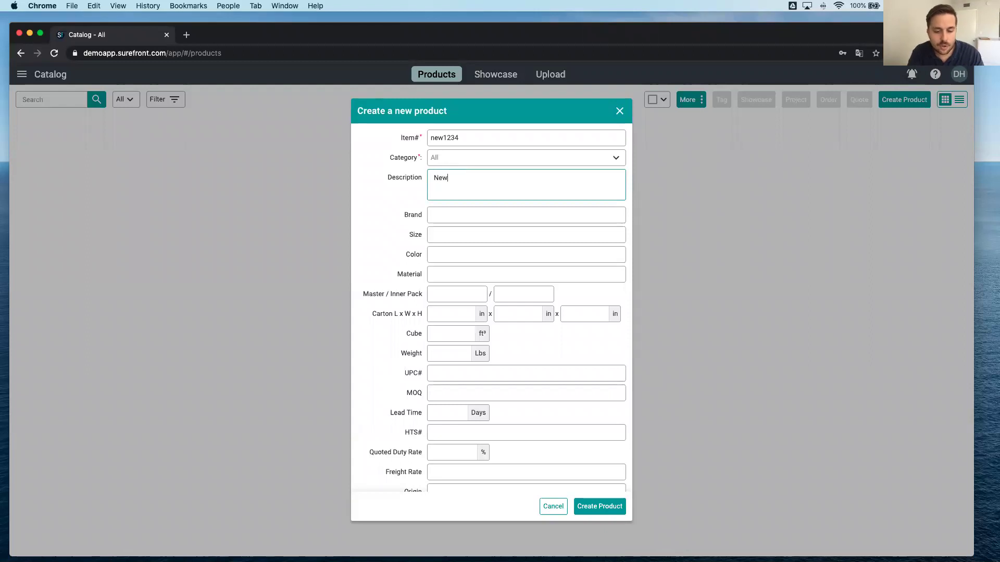
pyautogui.write(' leather handbag')
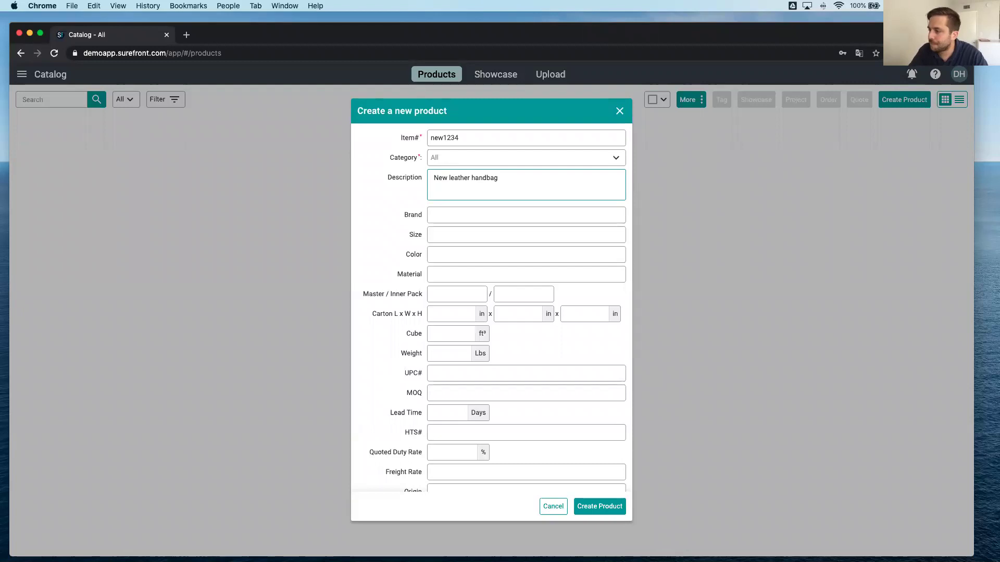
pyautogui.scroll(-4, 451, 284)
pyautogui.scroll(4, 463, 302)
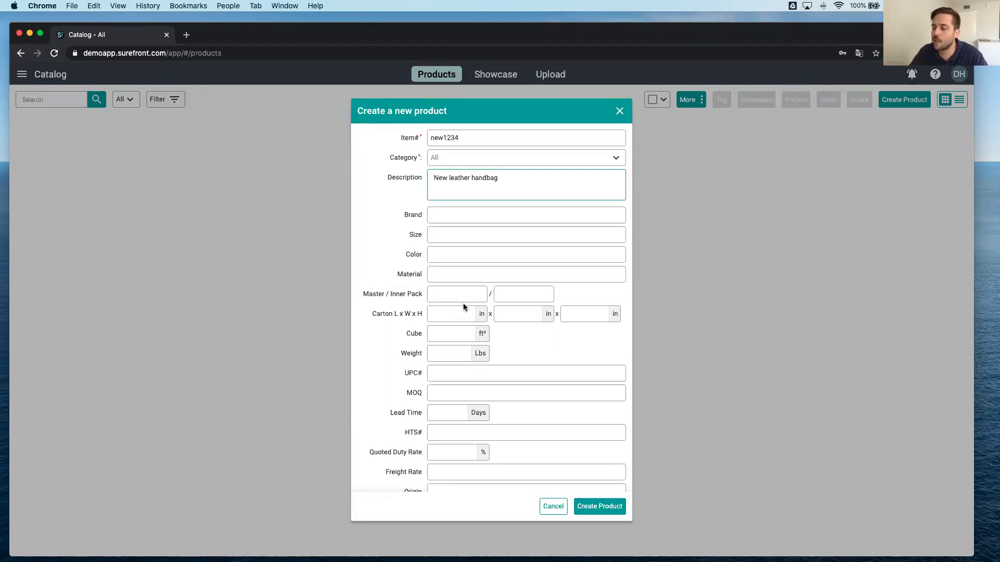
pyautogui.click(598, 506)
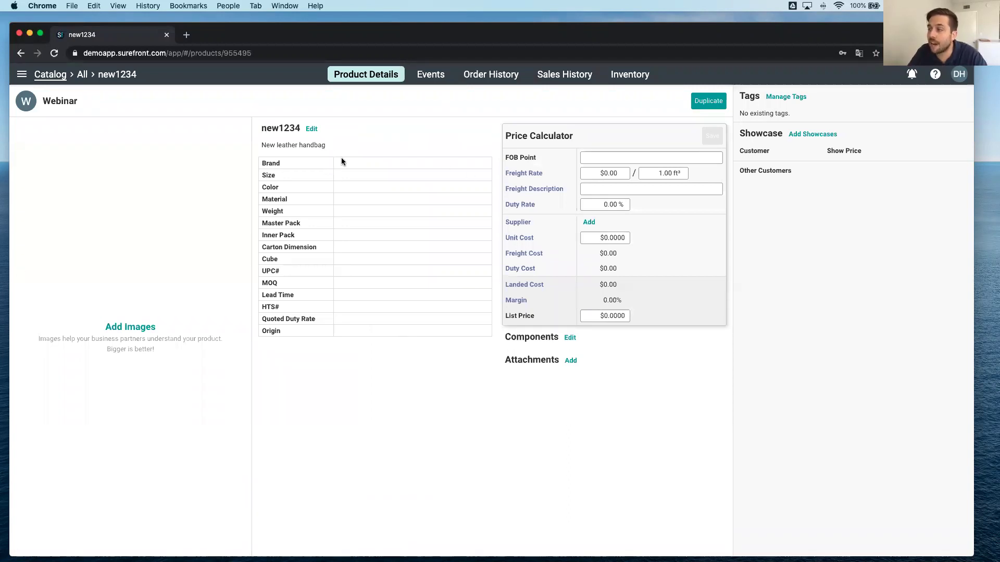
# - Enter a unit cost of 2.5 and a list price of 5.00 for new1234
pyautogui.click(622, 238)
pyautogui.press('BackSpace')
pyautogui.write('2.5')
pyautogui.click(604, 315)
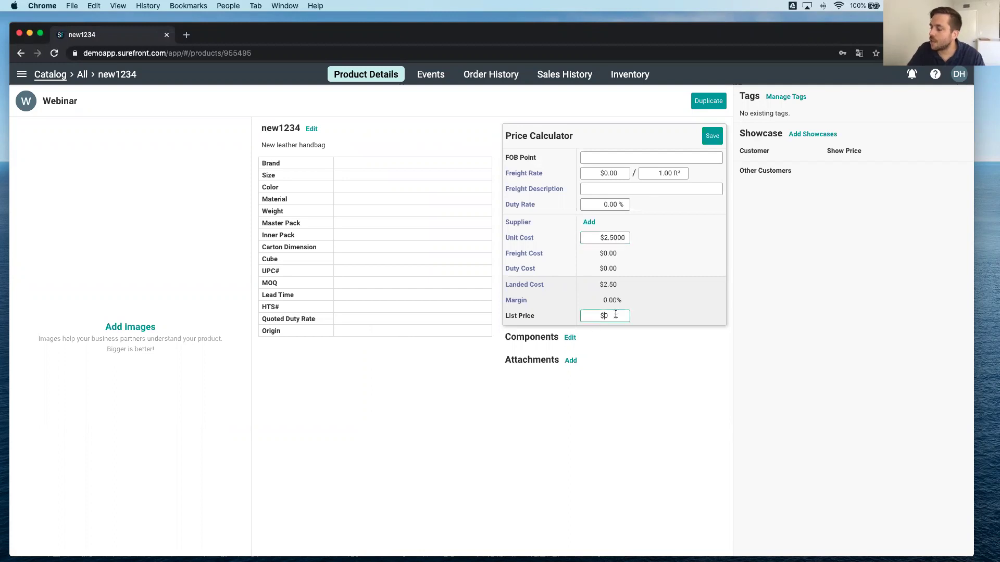
pyautogui.press('End')
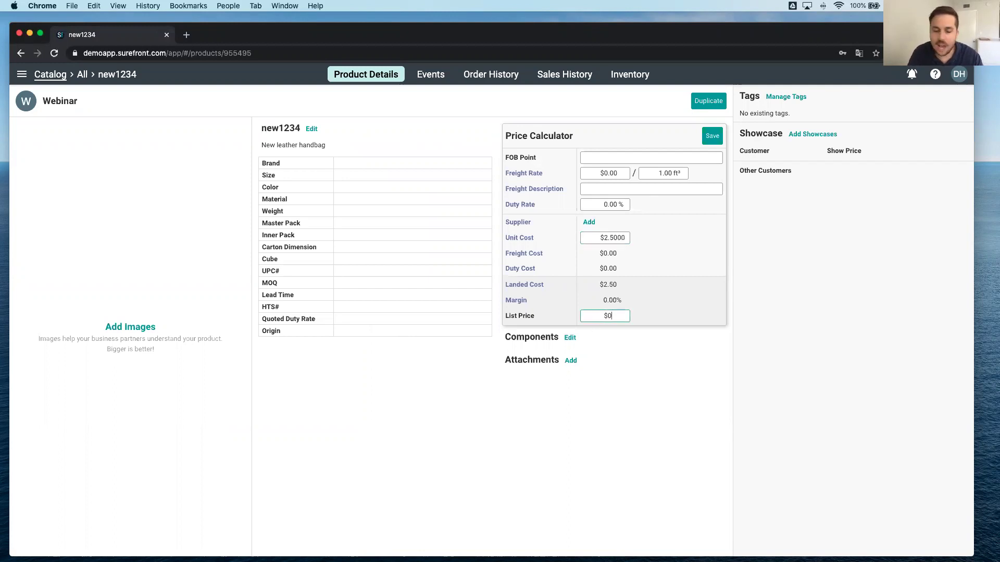
pyautogui.press('BackSpace')
pyautogui.write('5.00')
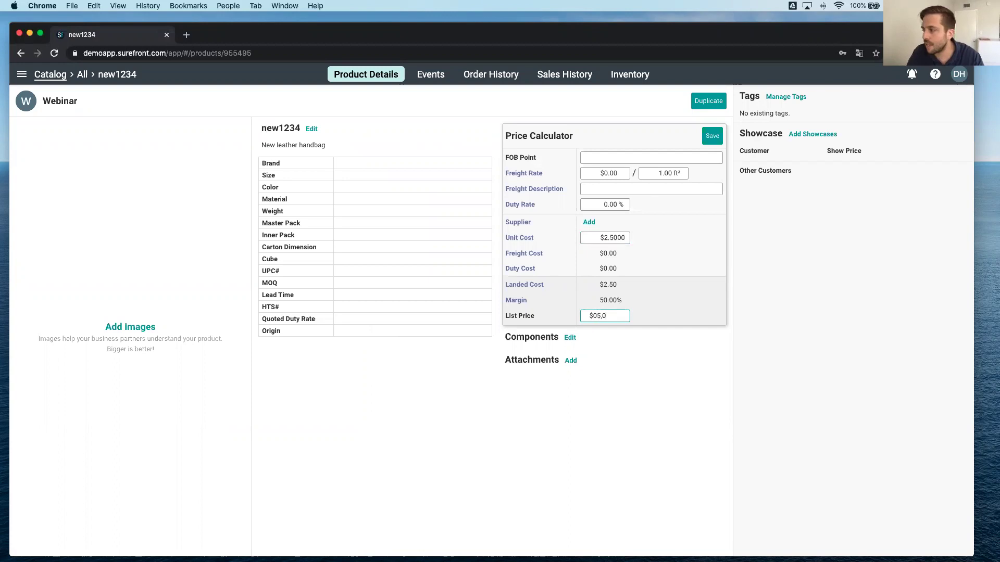
pyautogui.click(643, 386)
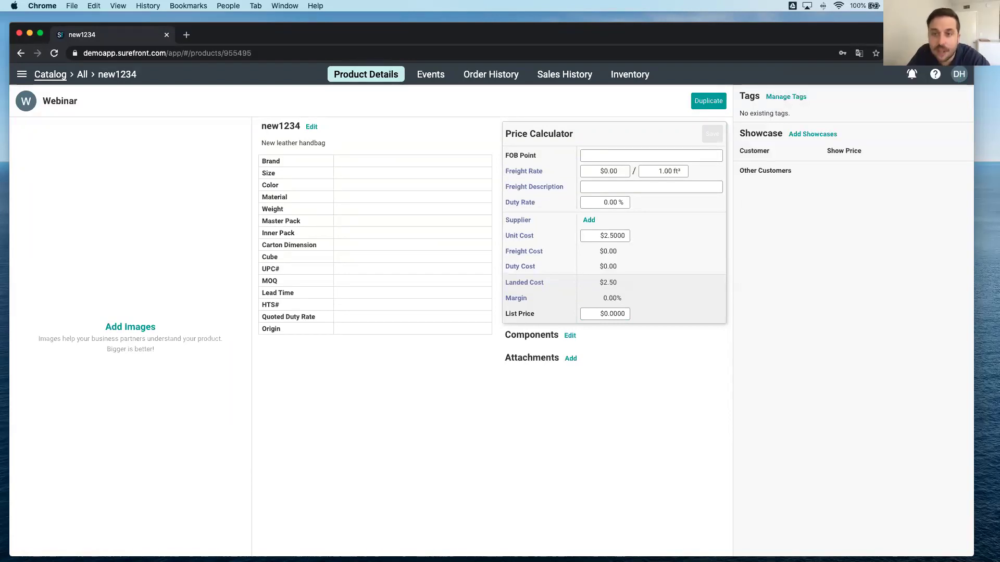
# - Upload two leather bag photos to new1234 and enlarge the main image
pyautogui.click(129, 328)
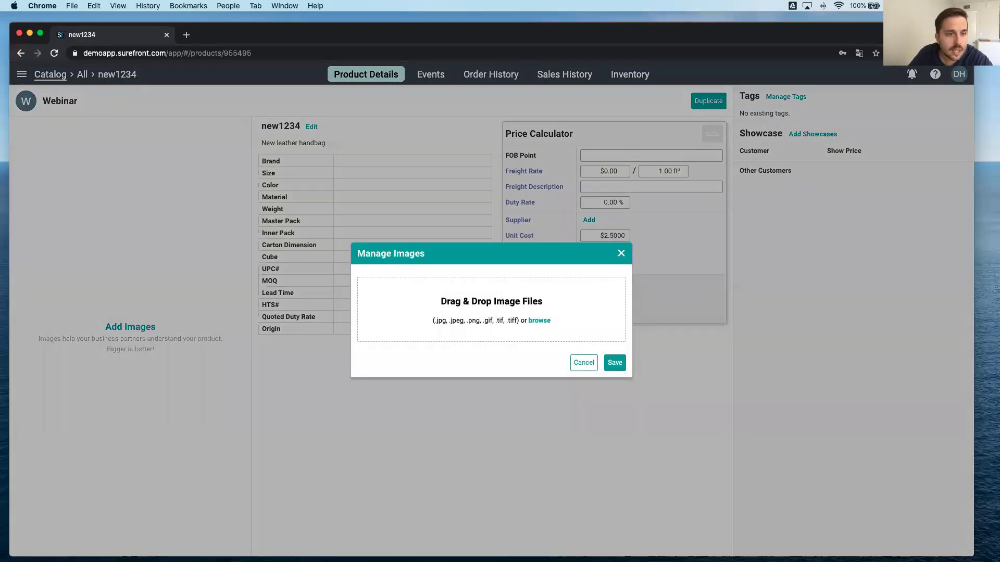
pyautogui.moveTo(406, 333); pyautogui.dragTo(534, 313)
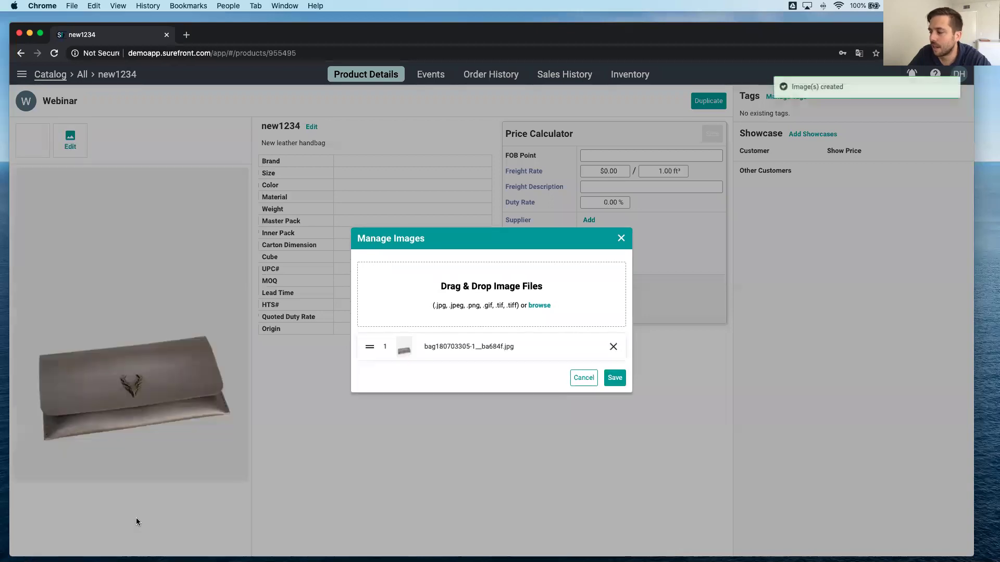
pyautogui.click(614, 377)
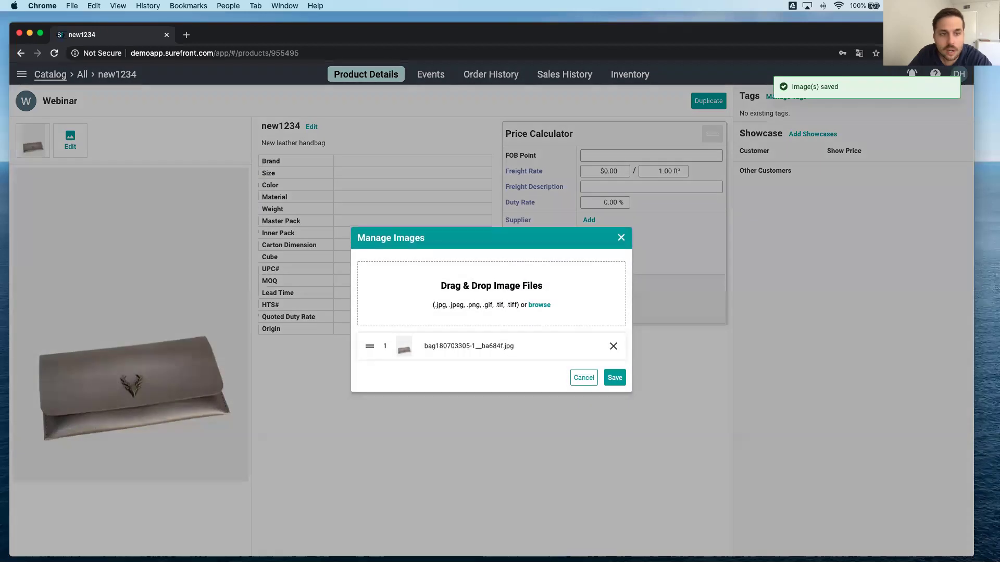
pyautogui.click(70, 141)
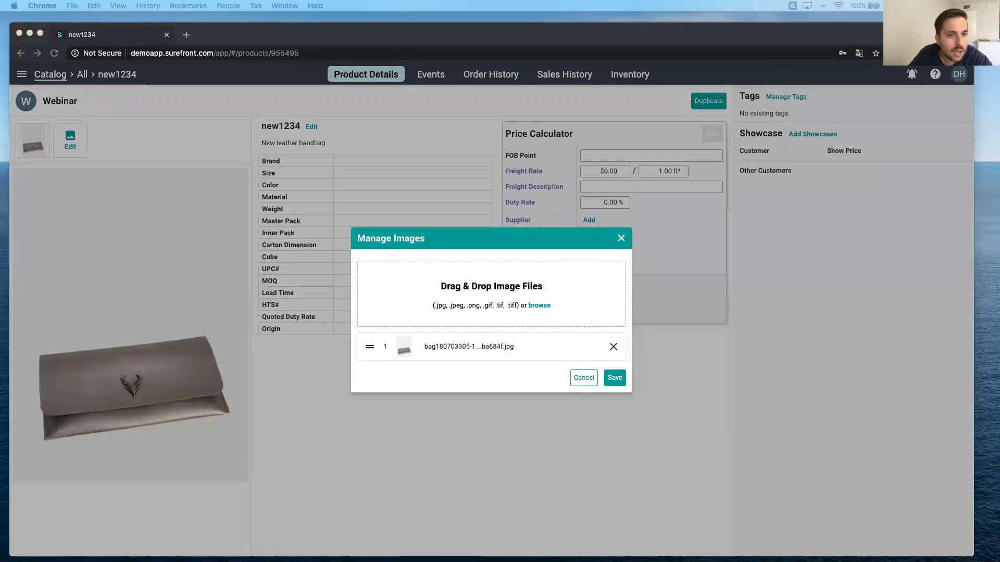
pyautogui.moveTo(391, 368); pyautogui.dragTo(515, 312)
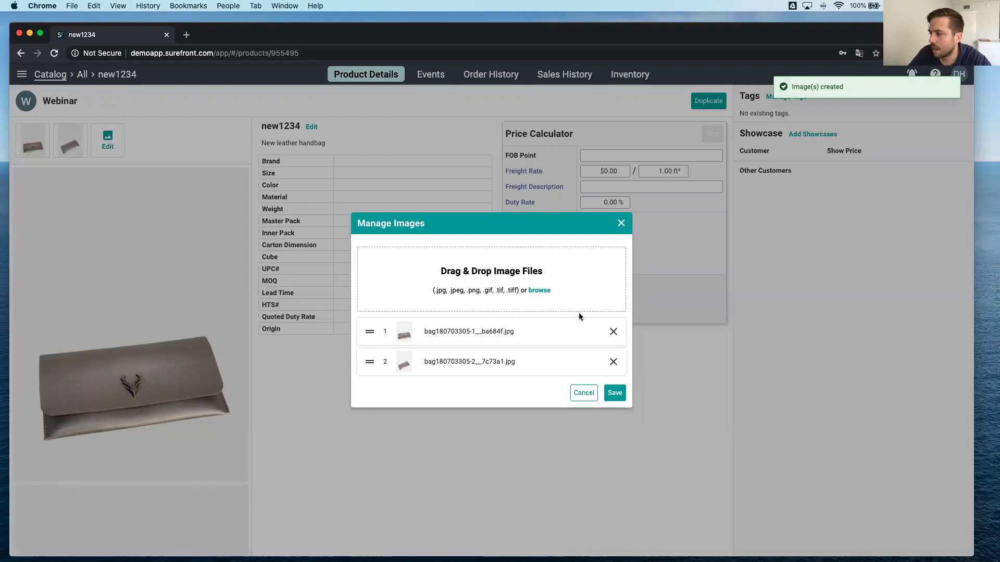
pyautogui.click(621, 220)
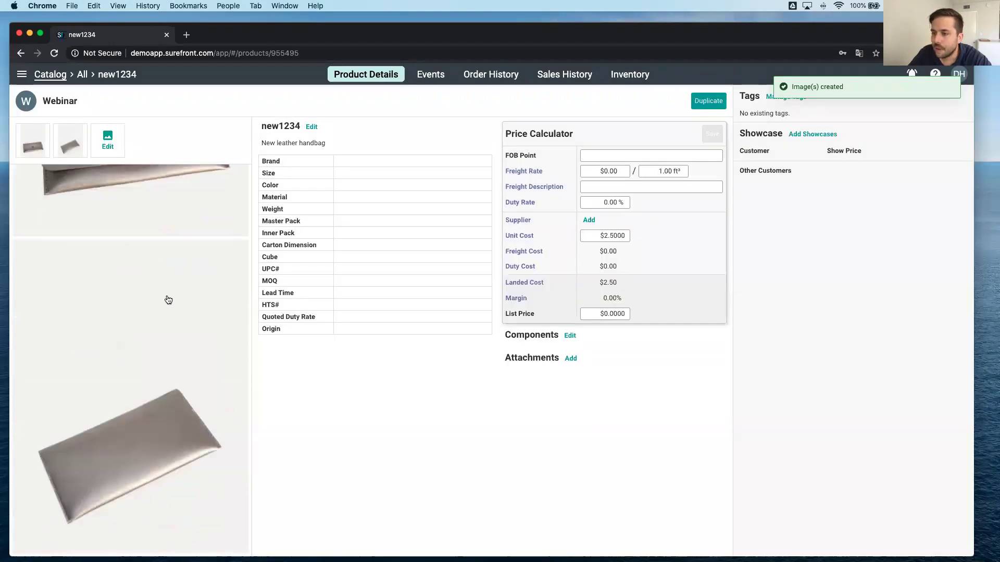
pyautogui.click(84, 265)
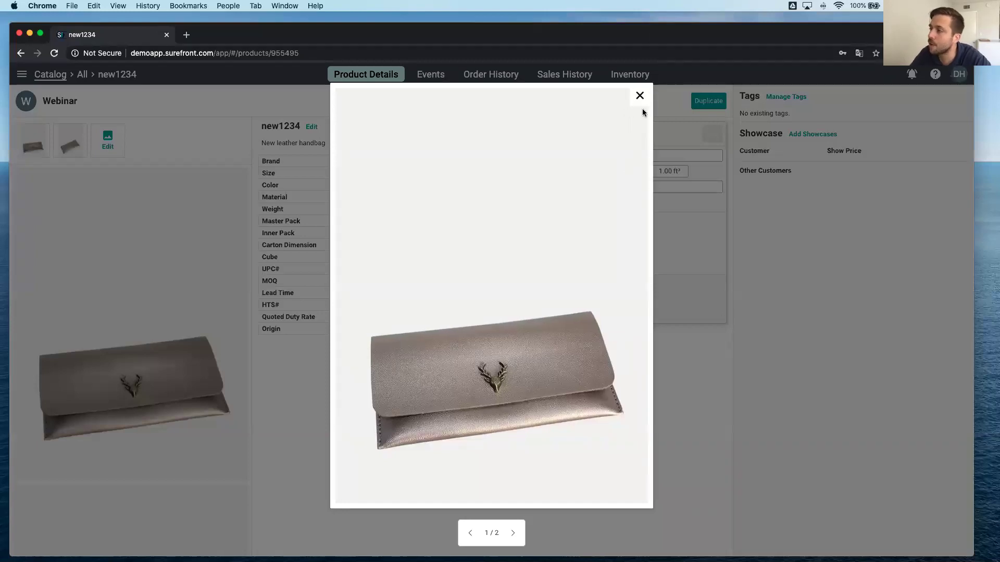
# - Close the enlarged photo and view new1234's Events tab history
pyautogui.click(639, 96)
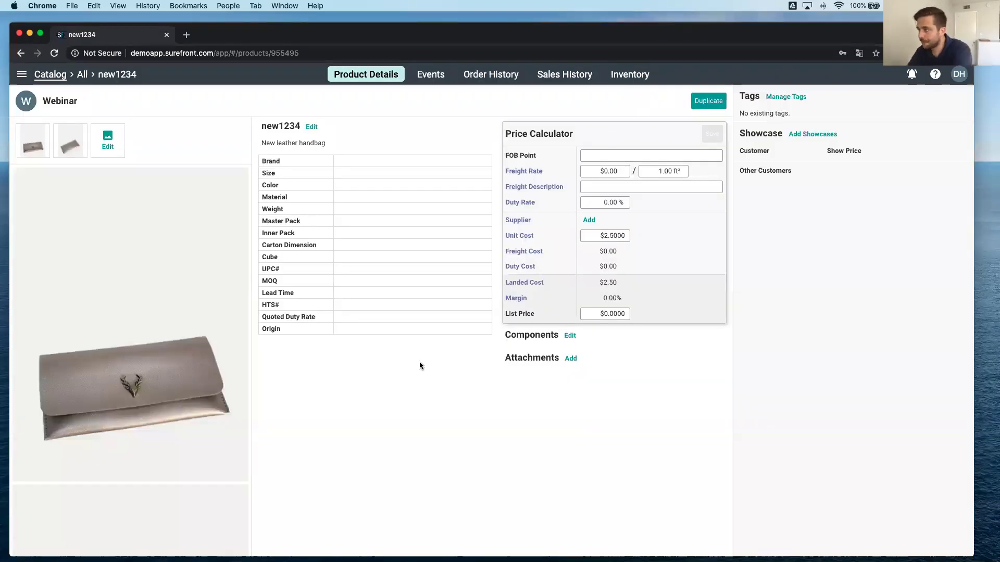
pyautogui.scroll(-1, 416, 363)
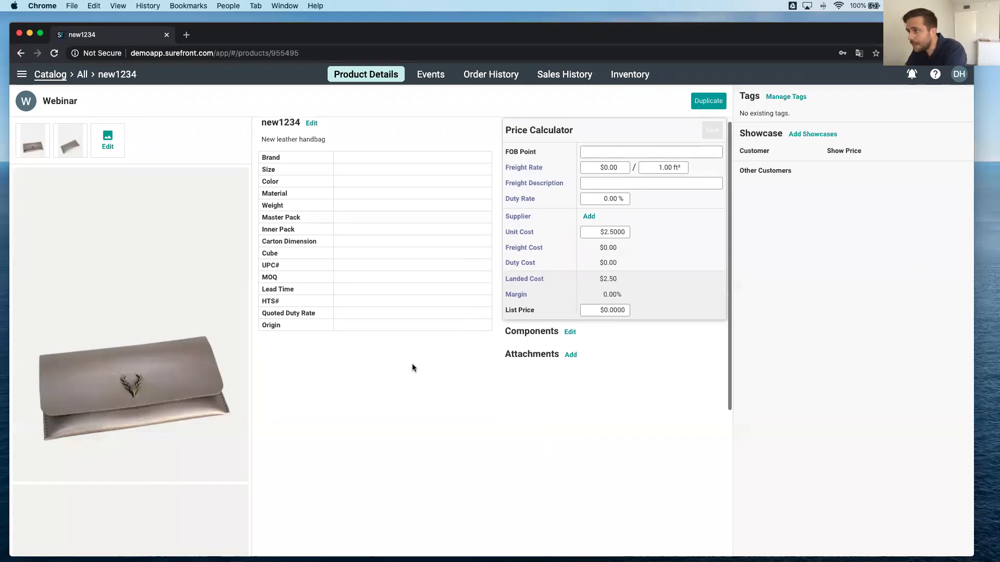
pyautogui.scroll(1, 410, 337)
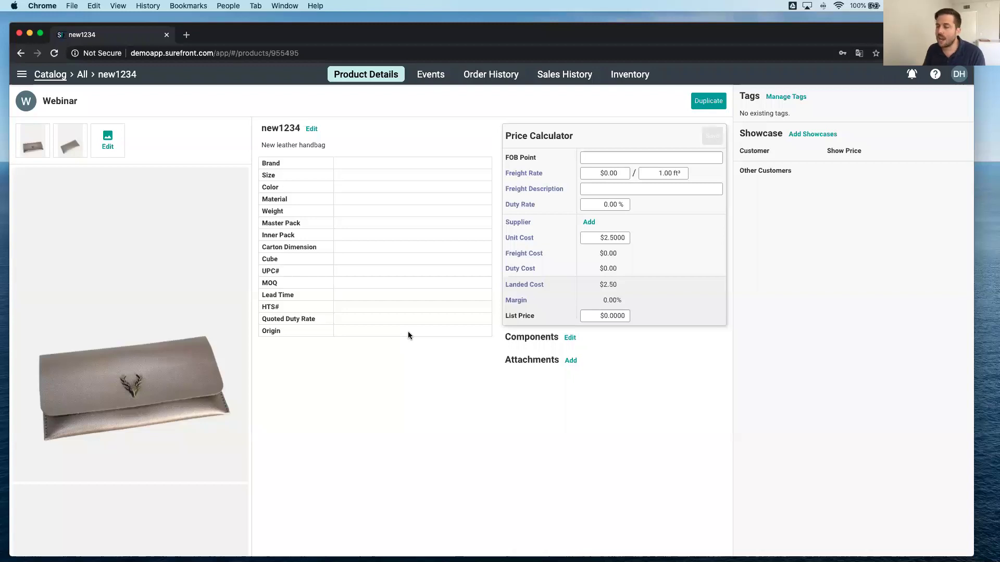
pyautogui.click(432, 74)
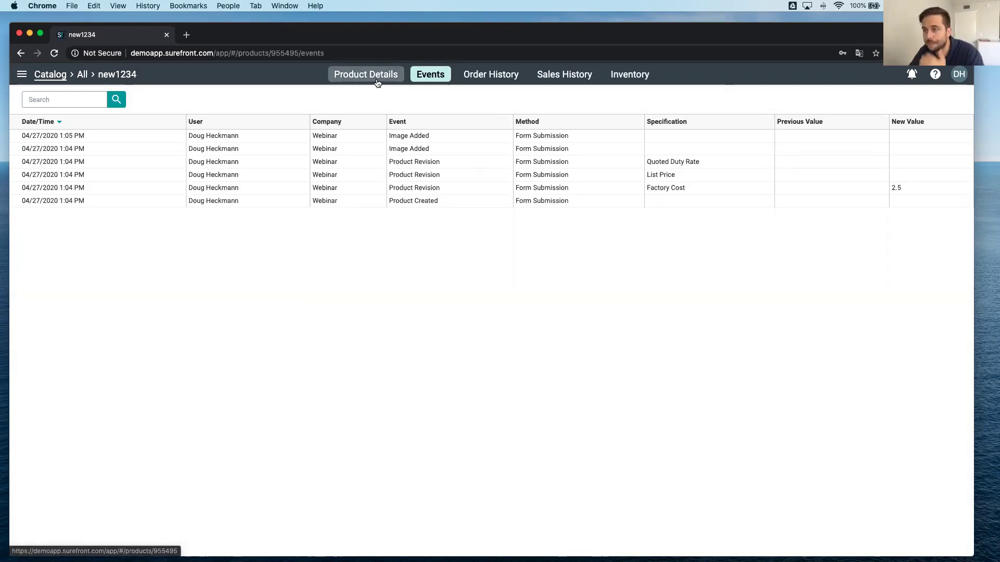
# - Go back to the catalog, now showing new1234 with its handbag photo as 1 of 1
pyautogui.click(48, 76)
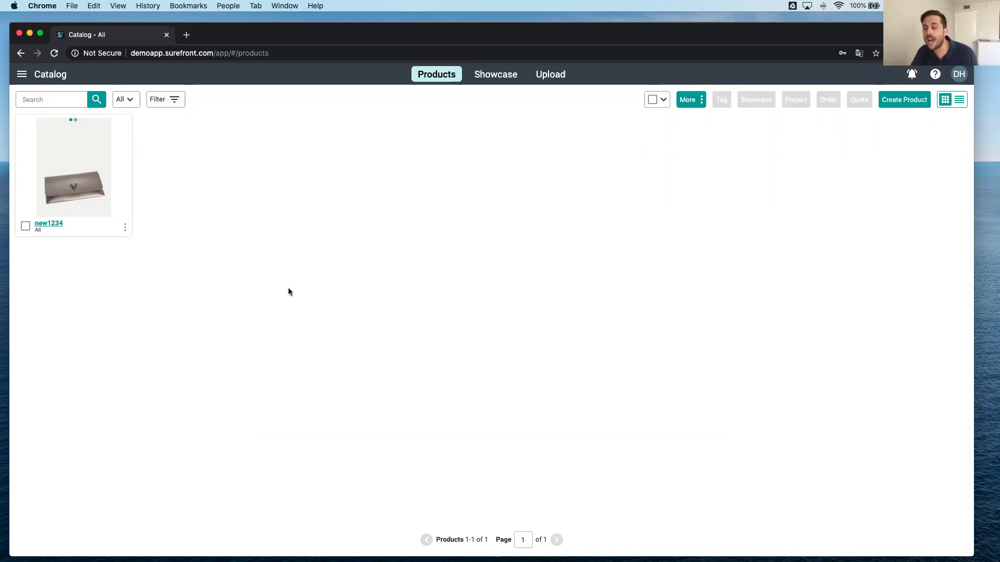
# - Select the new1234 product and go to the Bulk Product Upload page
pyautogui.click(26, 226)
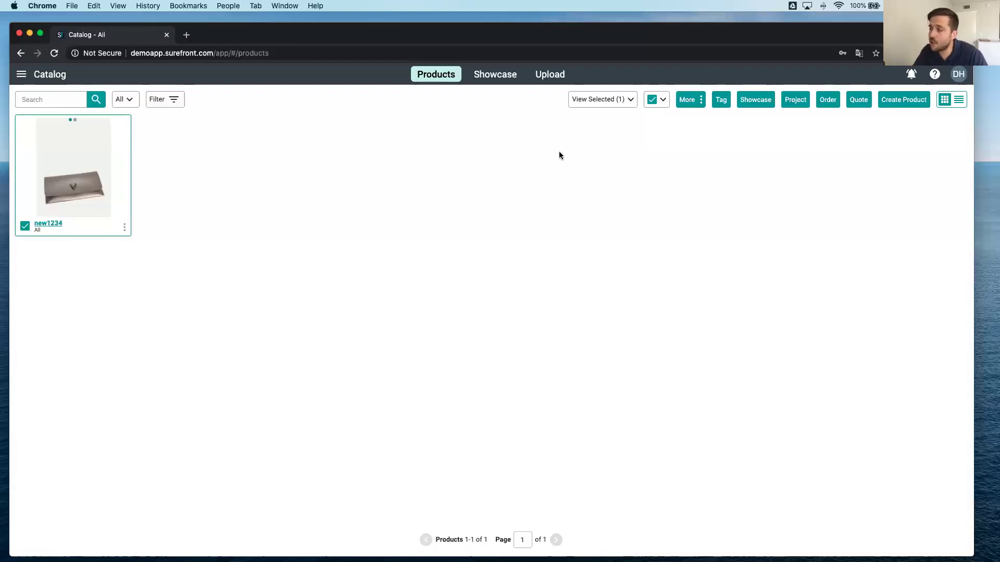
pyautogui.click(559, 77)
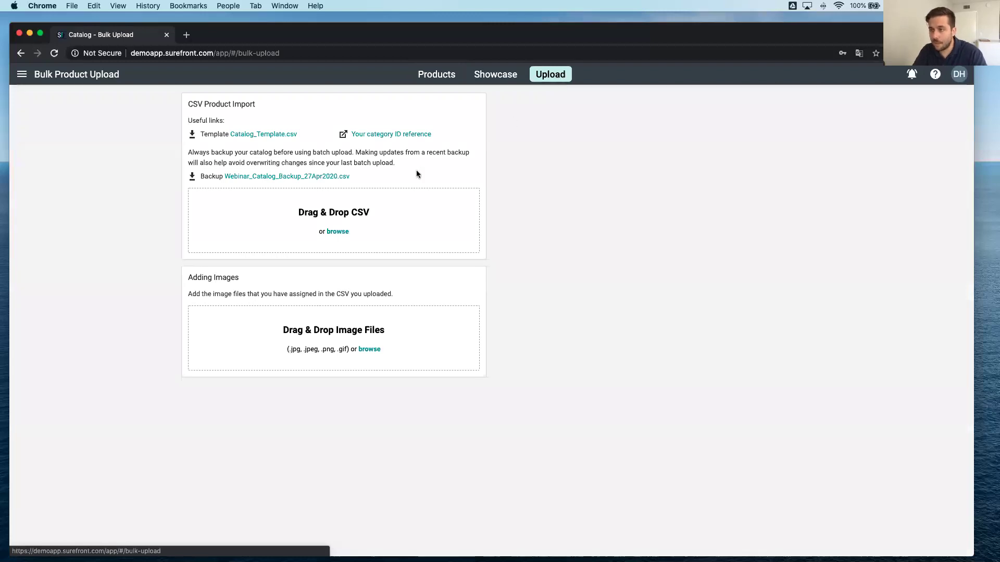
# - Download Catalog_Template.csv and open it in Excel
pyautogui.click(283, 138)
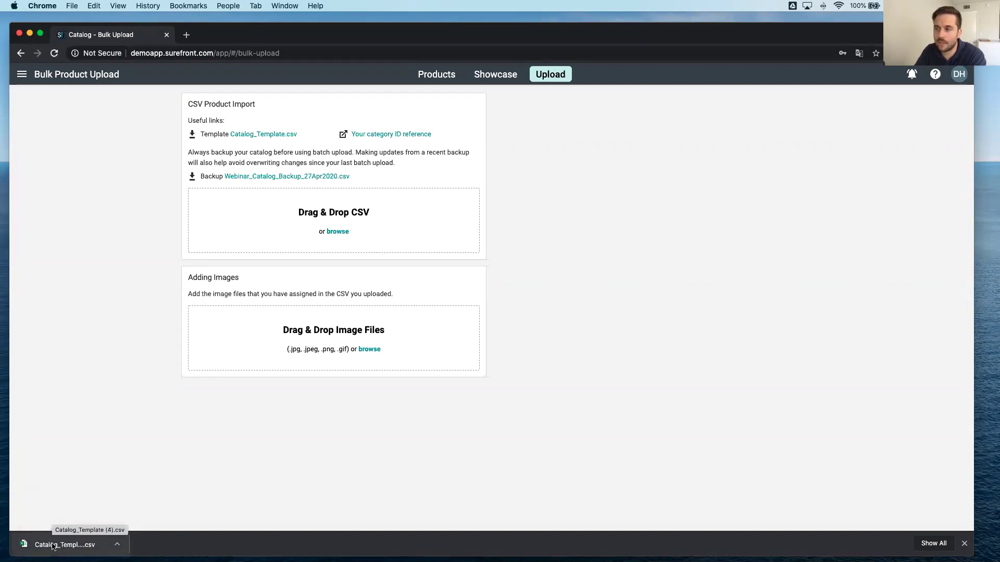
pyautogui.click(53, 546)
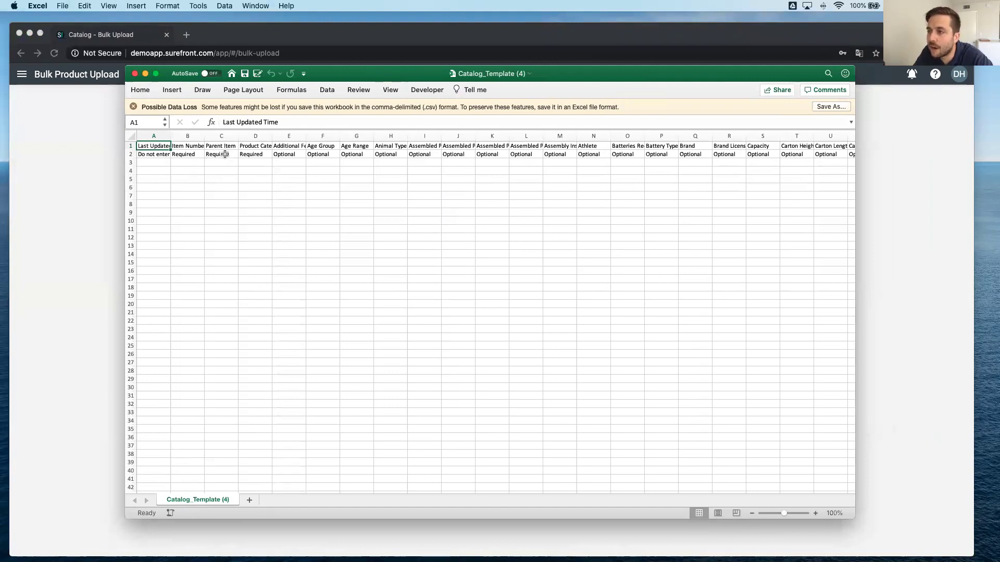
# - Check the Product Category ID heading in D1, then open Surefront's category ID reference list
pyautogui.click(260, 146)
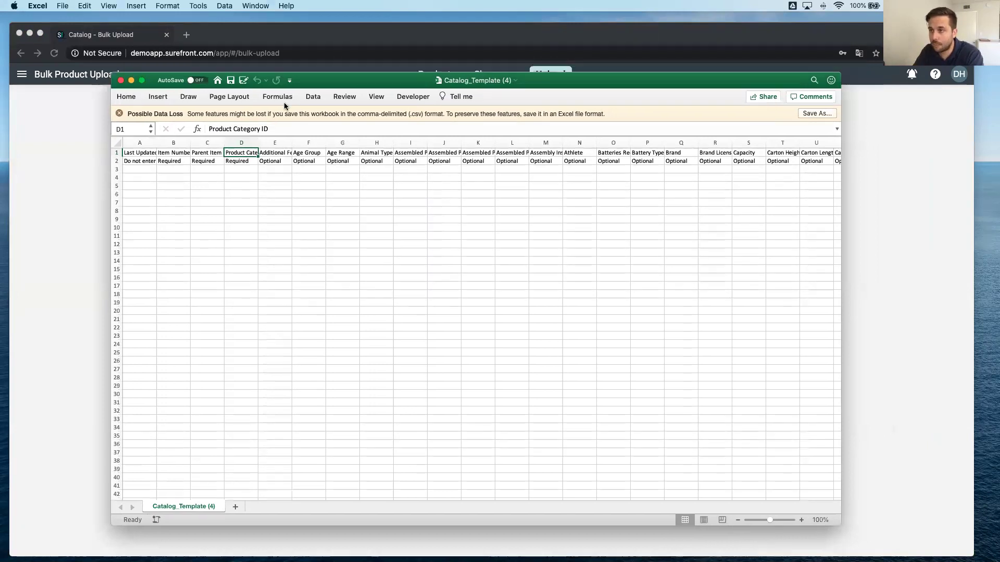
pyautogui.press('super+m')
pyautogui.click(415, 135)
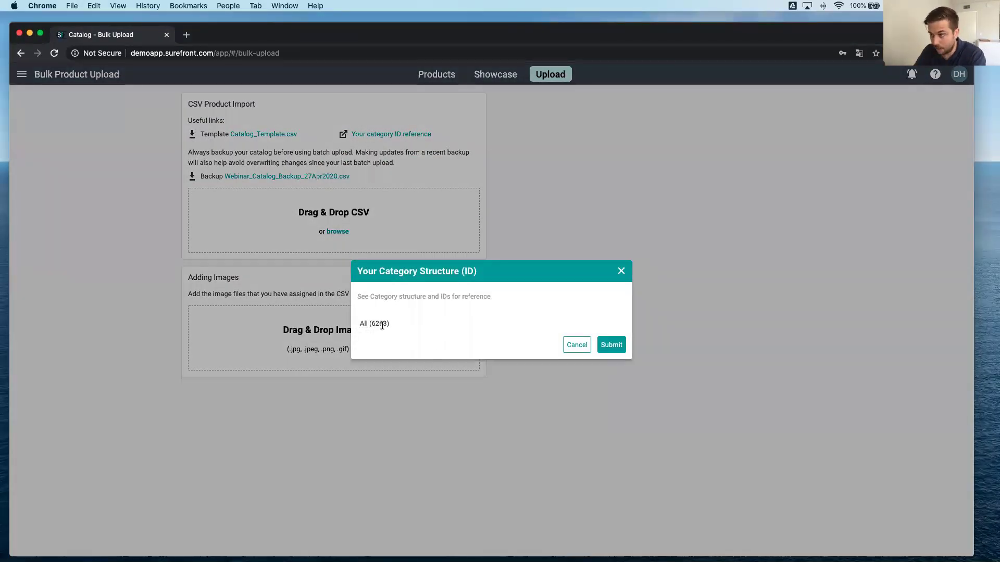
# - Note the All category's ID 6263, close the reference, and return to the Excel template
pyautogui.moveTo(388, 323); pyautogui.dragTo(371, 323)
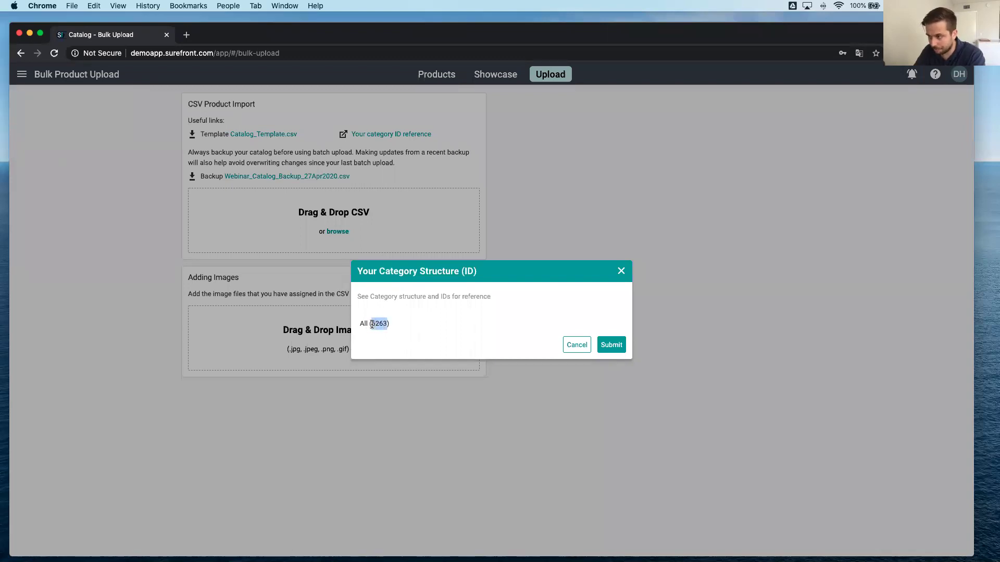
pyautogui.click(619, 272)
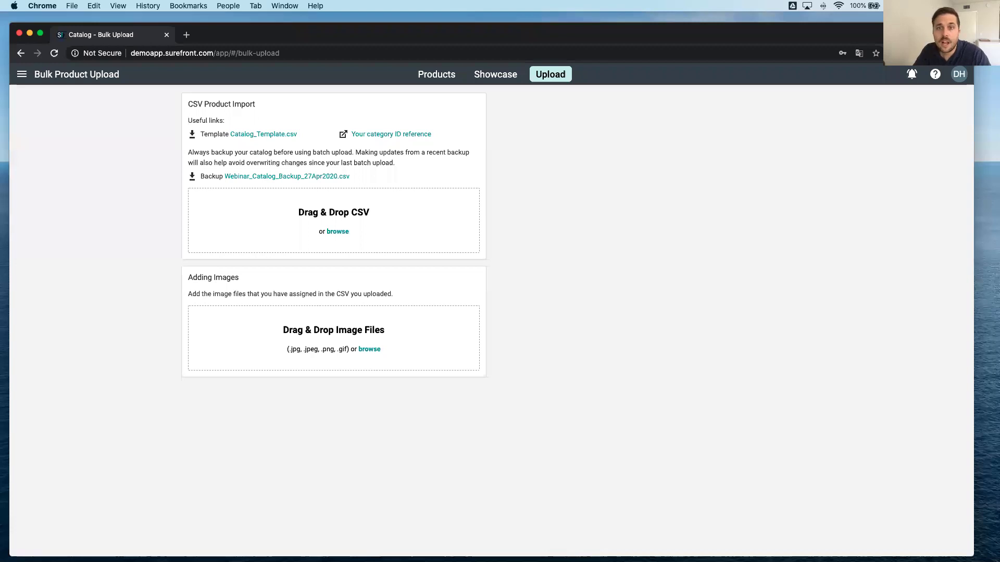
pyautogui.press('super+Tab')
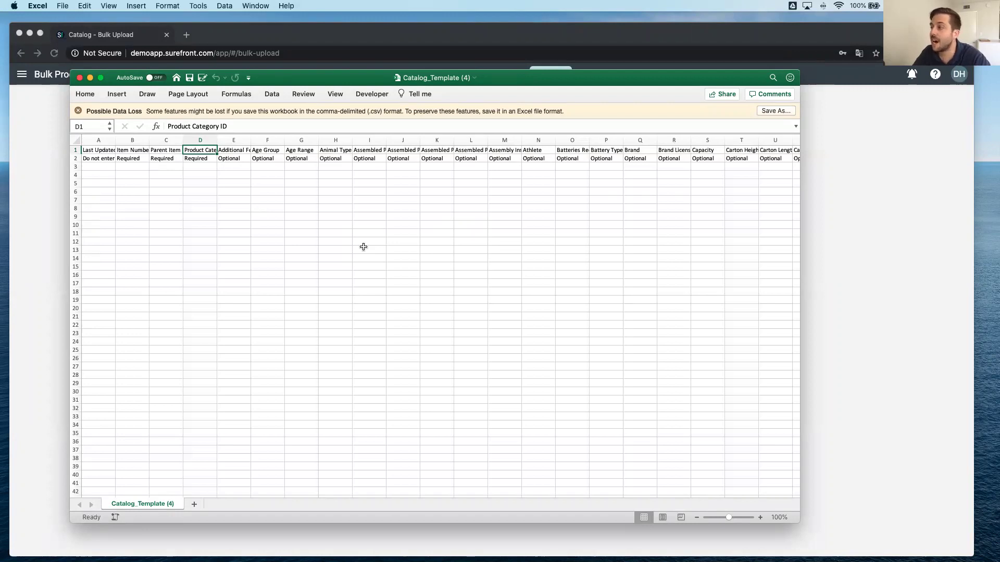
# - Review the template's required columns from Item Number onward, then close the Catalog_Template window
pyautogui.hscroll(1, 364, 247)
pyautogui.scroll(-1, 363, 247)
pyautogui.scroll(1, 364, 247)
pyautogui.scroll(-1, 363, 247)
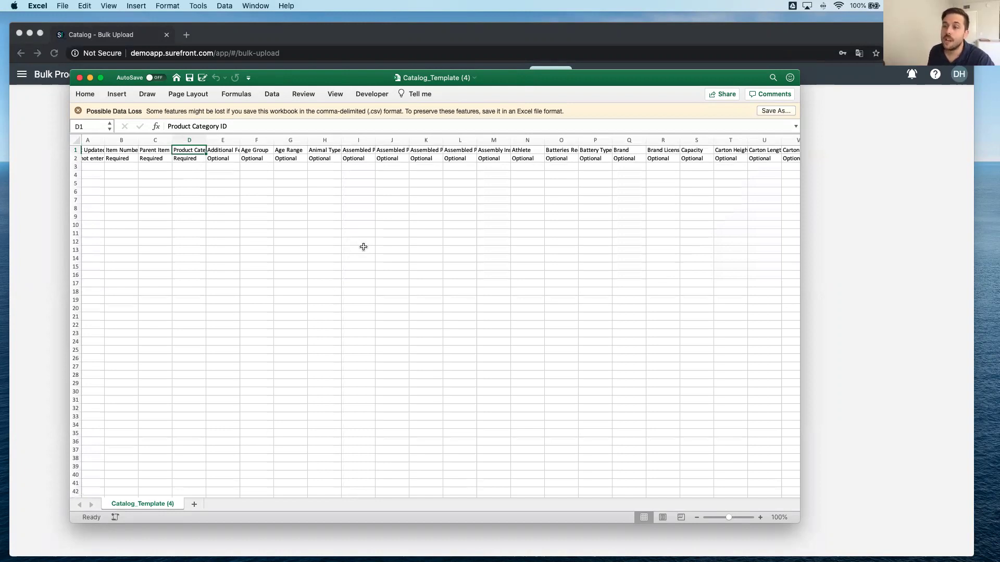
pyautogui.hscroll(-2, 178, 197)
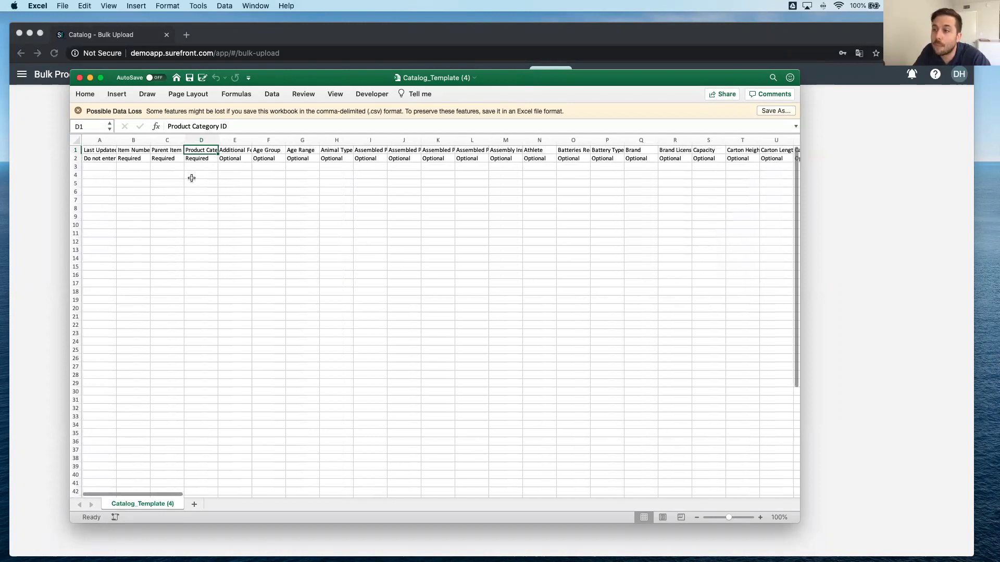
pyautogui.moveTo(133, 139); pyautogui.dragTo(195, 140)
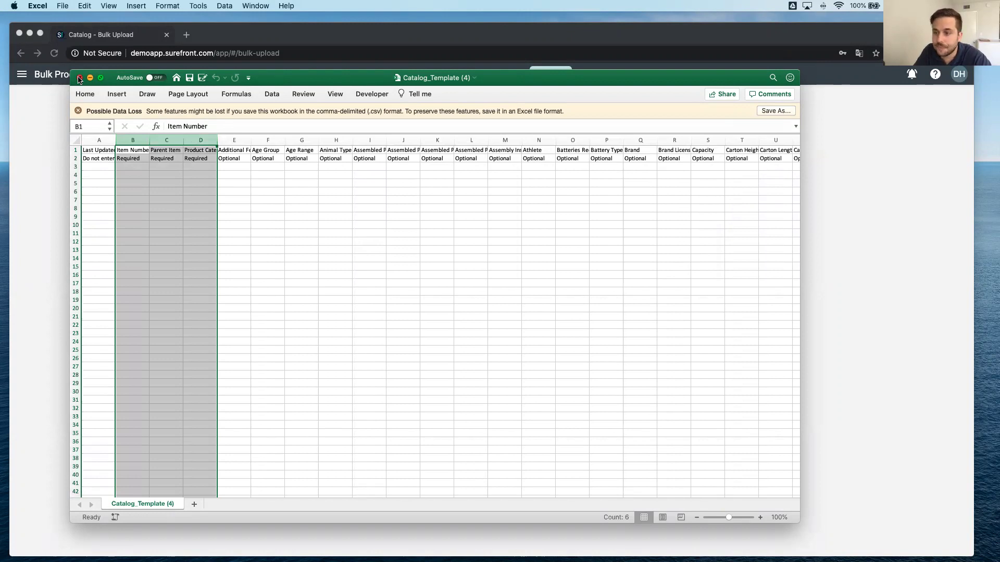
pyautogui.click(80, 78)
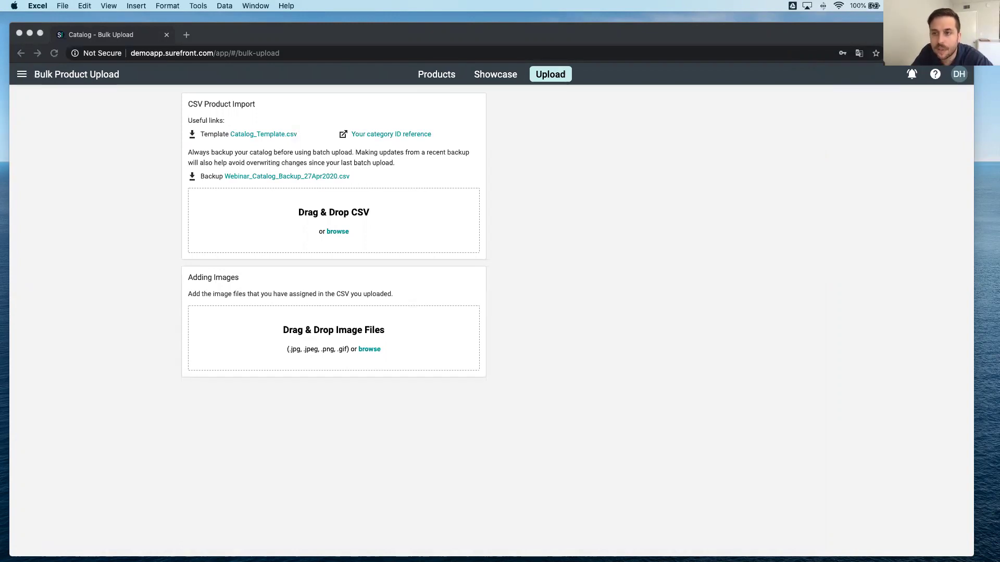
# - In the backup sheet, inspect the Image File Names column listing each bag's jpeg files
pyautogui.press('super+Tab')
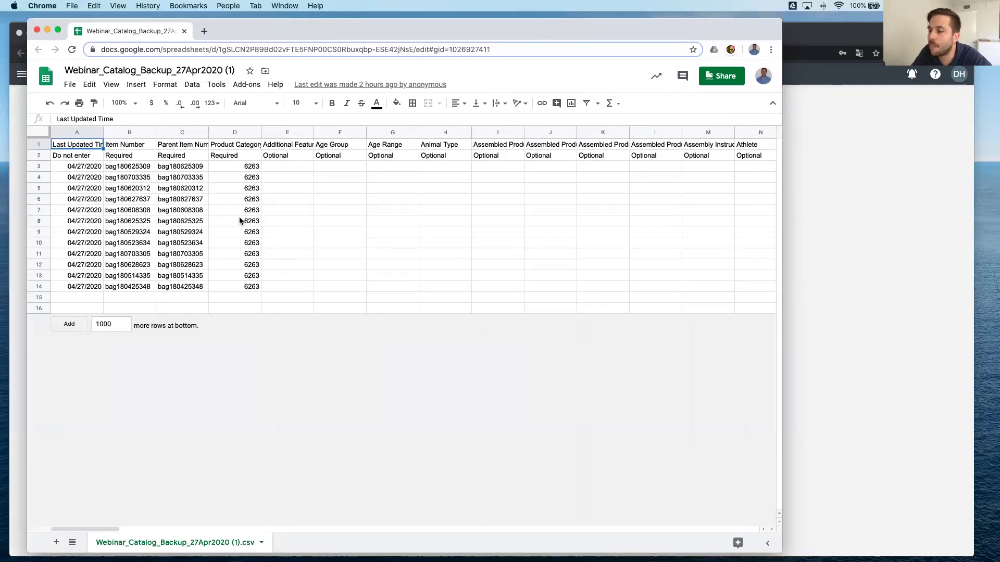
pyautogui.hscroll(10, 377, 208)
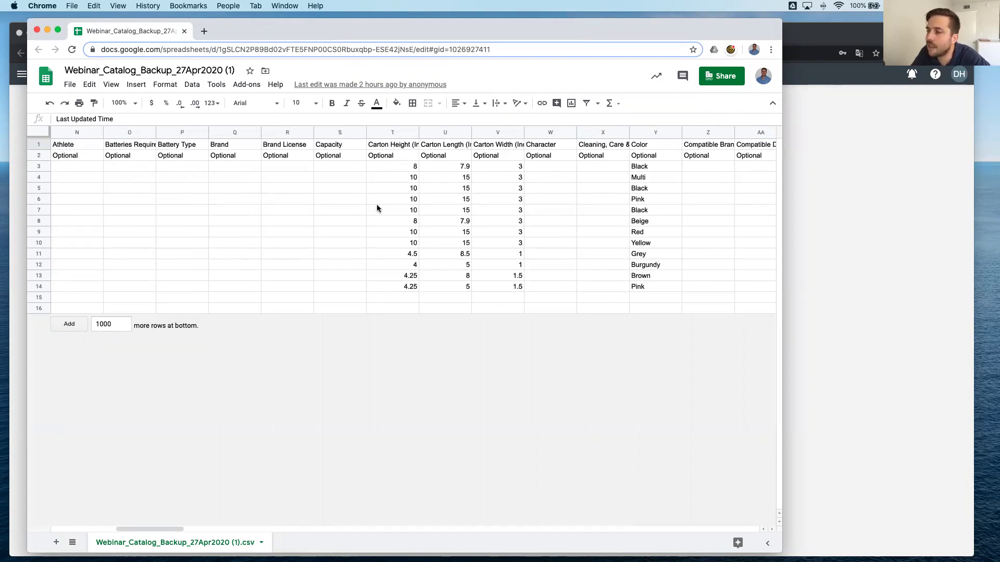
pyautogui.hscroll(6, 433, 218)
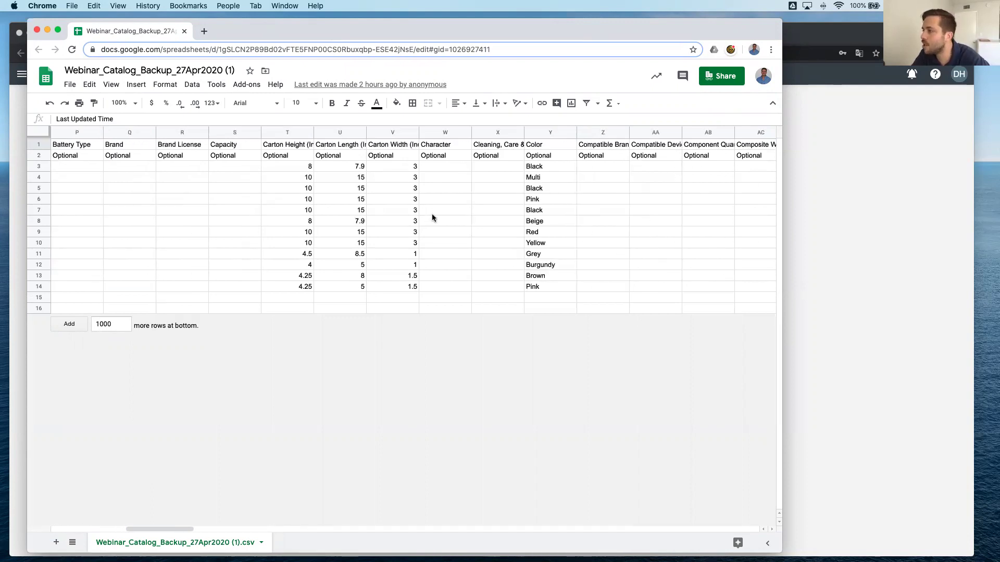
pyautogui.hscroll(10, 432, 218)
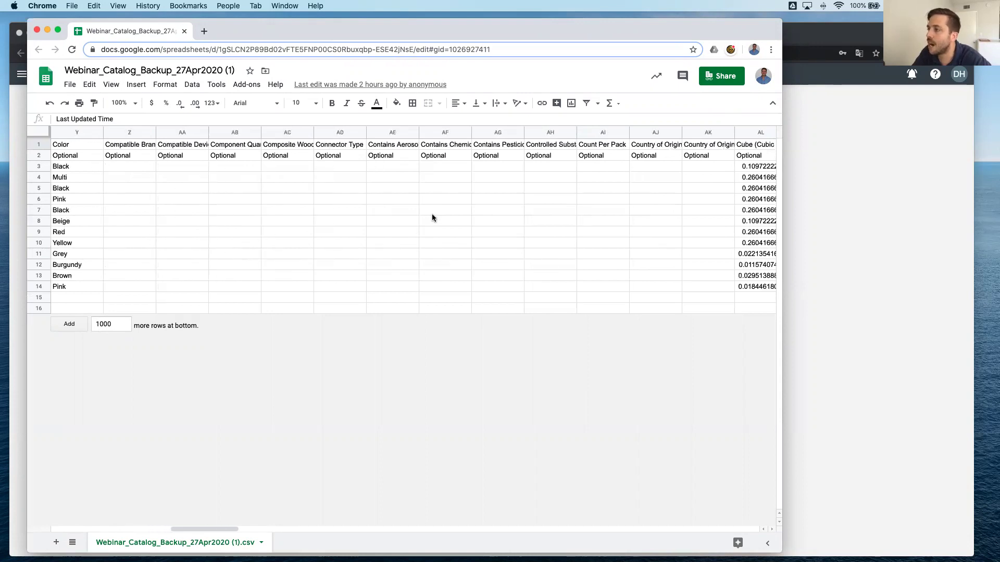
pyautogui.hscroll(15, 432, 218)
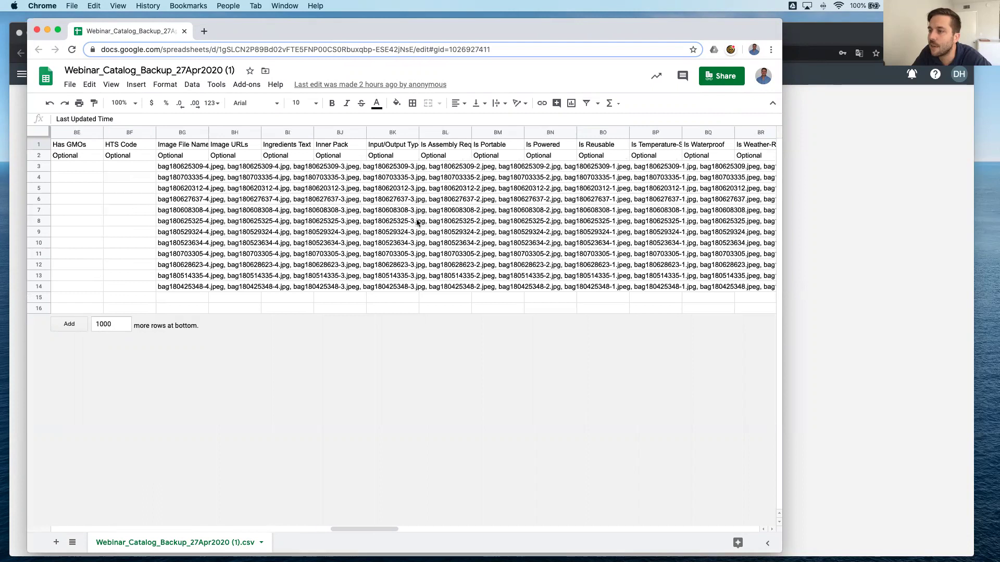
pyautogui.click(195, 133)
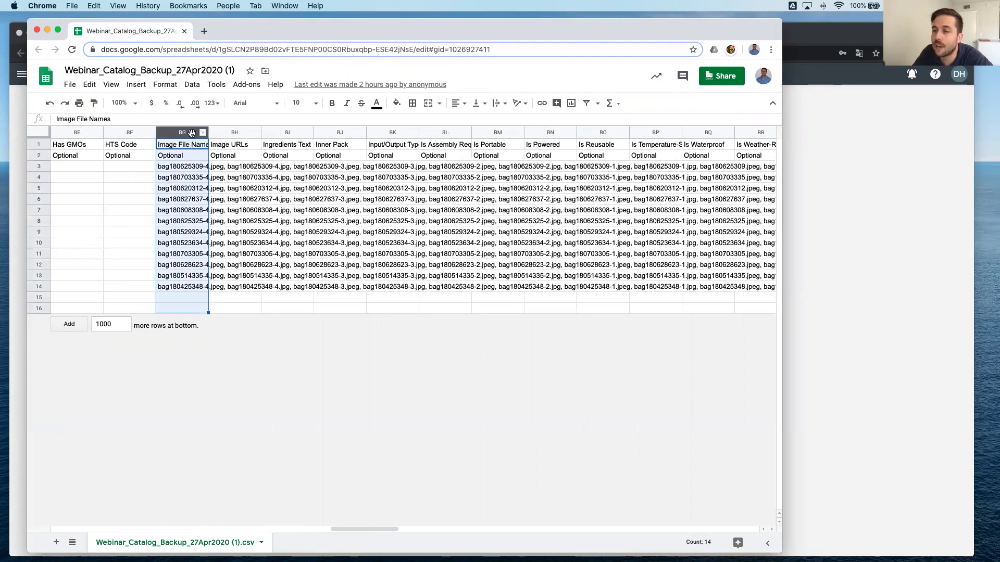
pyautogui.click(181, 170)
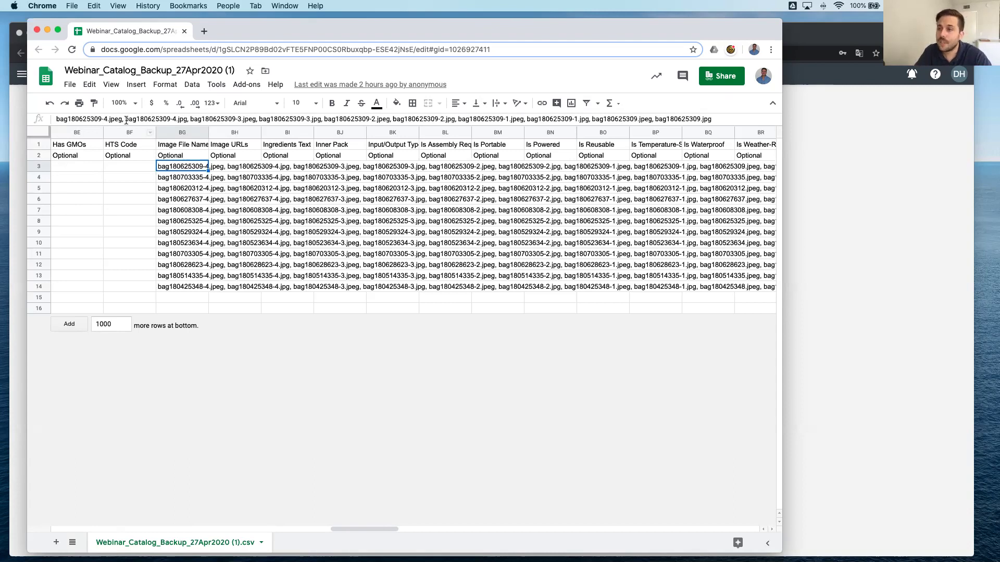
# - Download the Webinar_Catalog_Backup_27Apr2020 (1) sheet as a CSV file
pyautogui.click(70, 85)
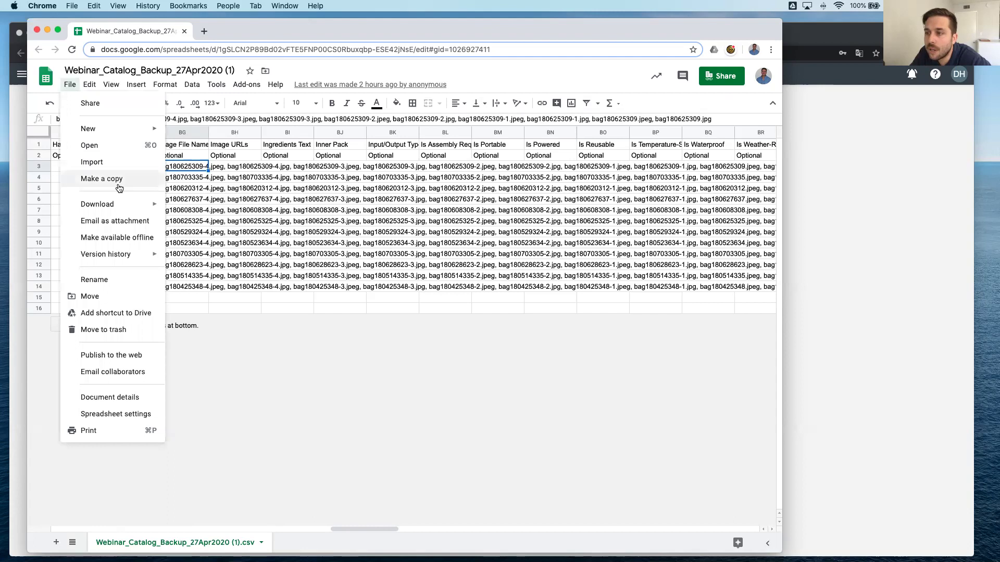
pyautogui.moveTo(109, 204)
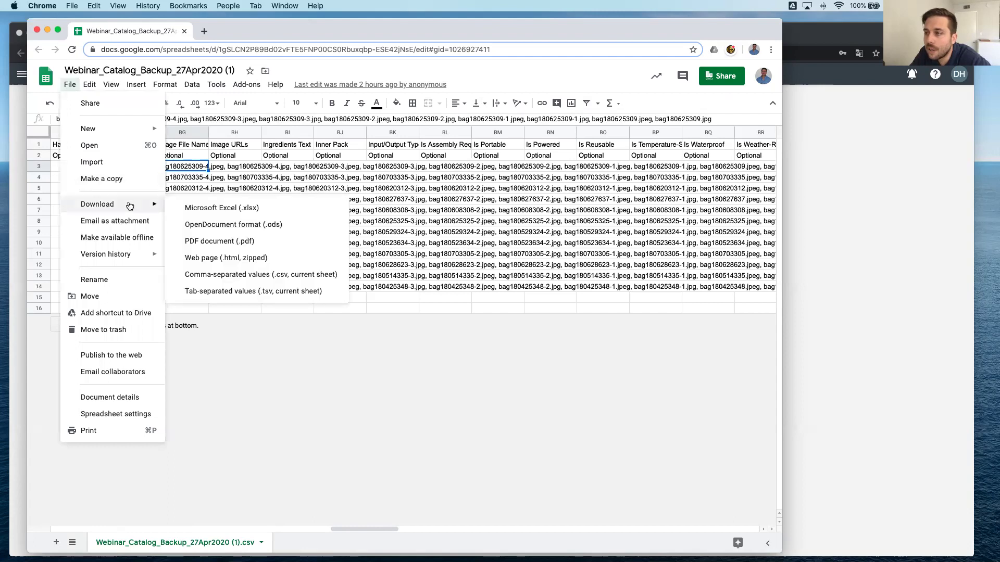
pyautogui.click(312, 275)
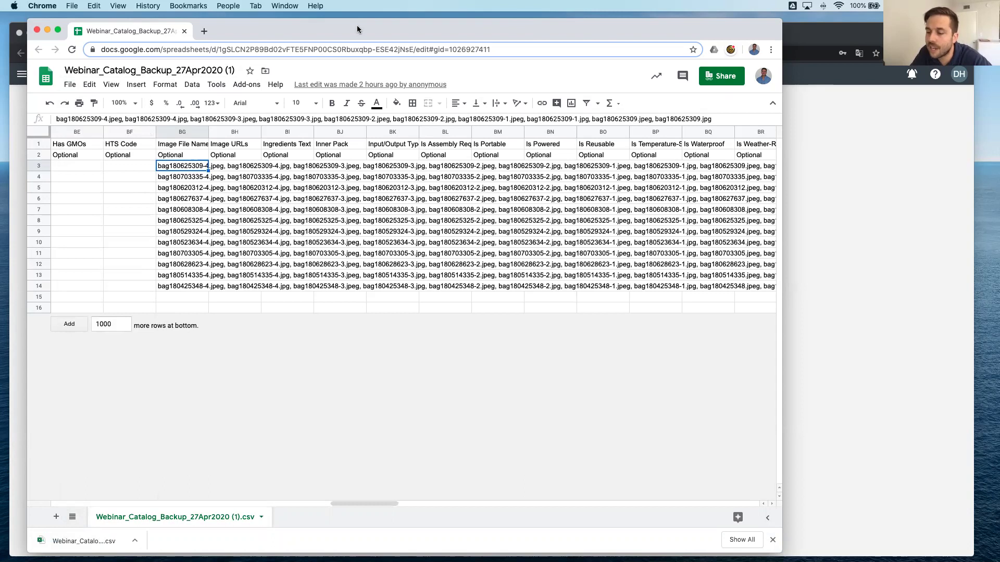
# - Drop the downloaded CSV into Surefront's CSV import zone, adding 12 of 12 bag products
pyautogui.moveTo(358, 25); pyautogui.dragTo(667, 11)
pyautogui.moveTo(460, 535); pyautogui.dragTo(304, 228)
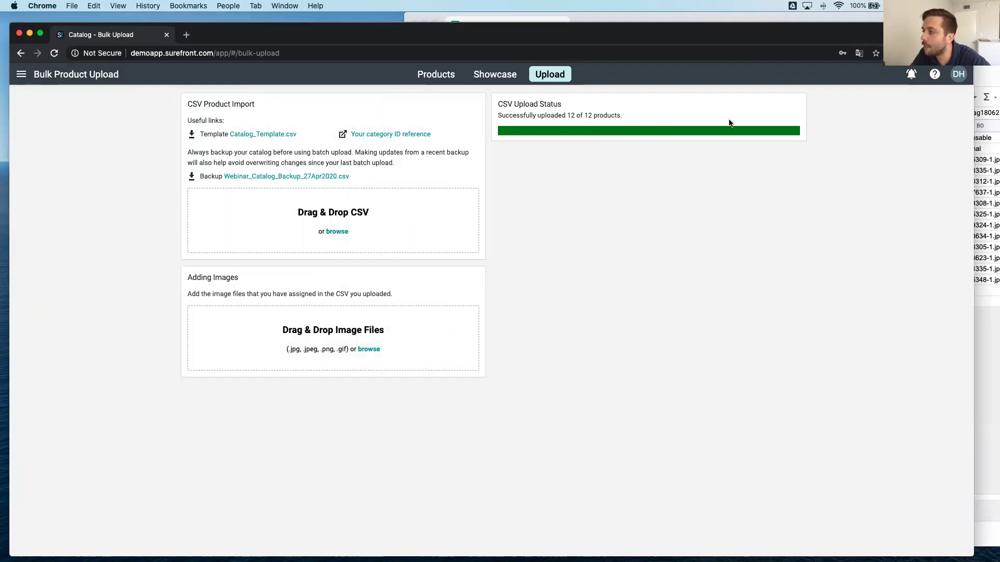
pyautogui.click(436, 73)
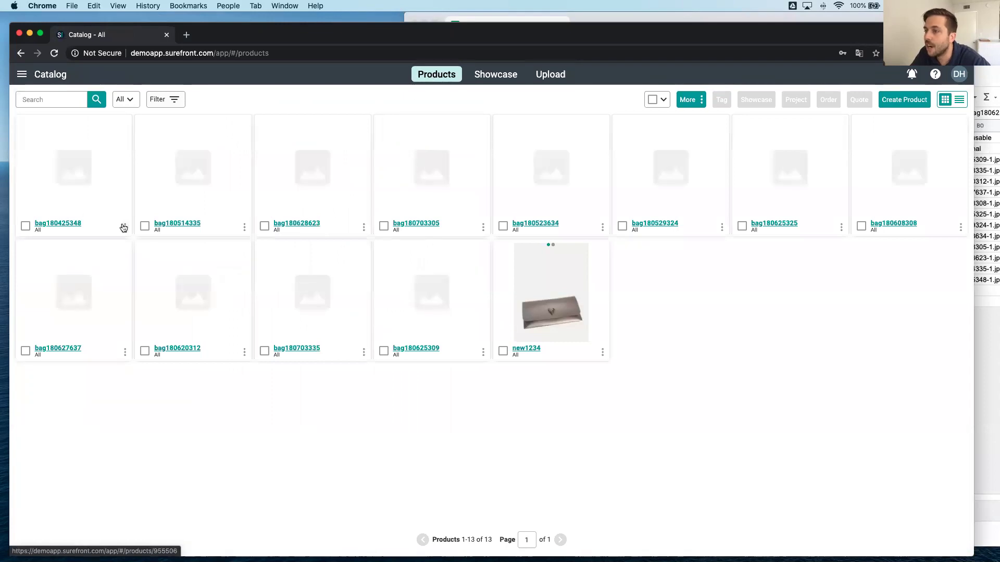
# - Inspect the imported bag180425348 product's details, then return to the Bulk Product Upload page
pyautogui.click(78, 223)
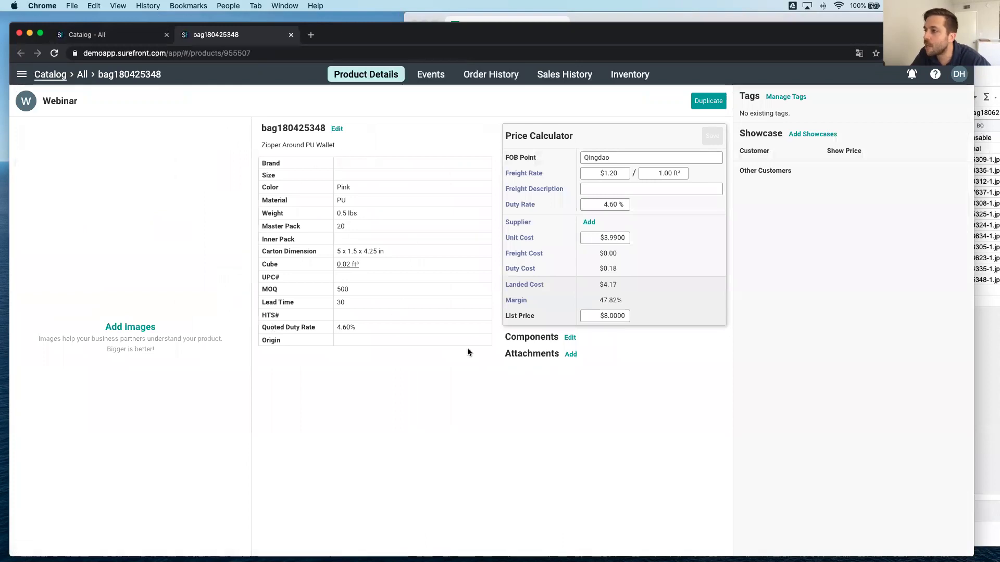
pyautogui.click(290, 35)
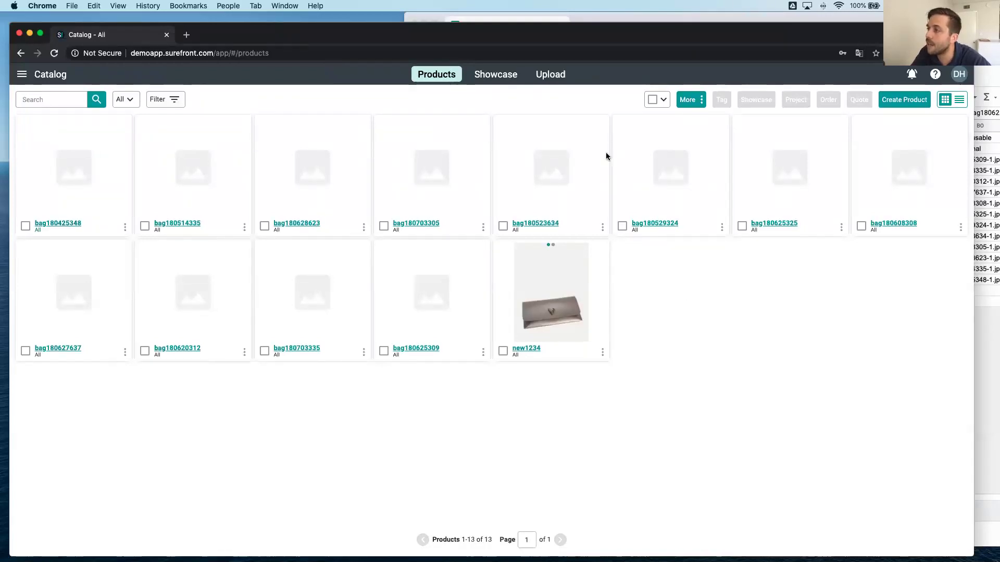
pyautogui.click(544, 77)
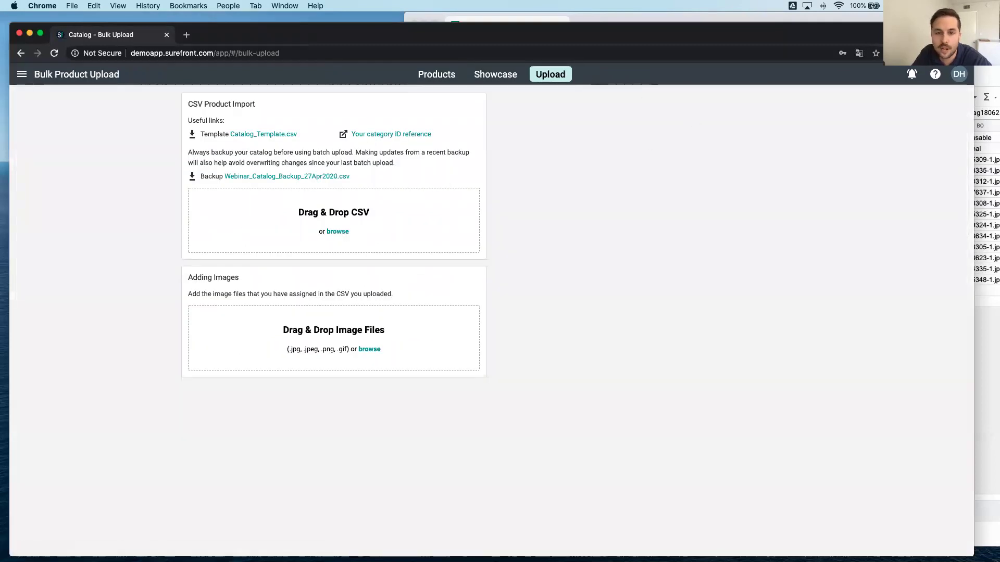
# - Select bag180425348-1.jpg through bag180703335.jpeg in the Webinar folder and drop all 52 onto Surefront's image upload
pyautogui.moveTo(3, 188); pyautogui.dragTo(645, 147)
pyautogui.scroll(10, 578, 235)
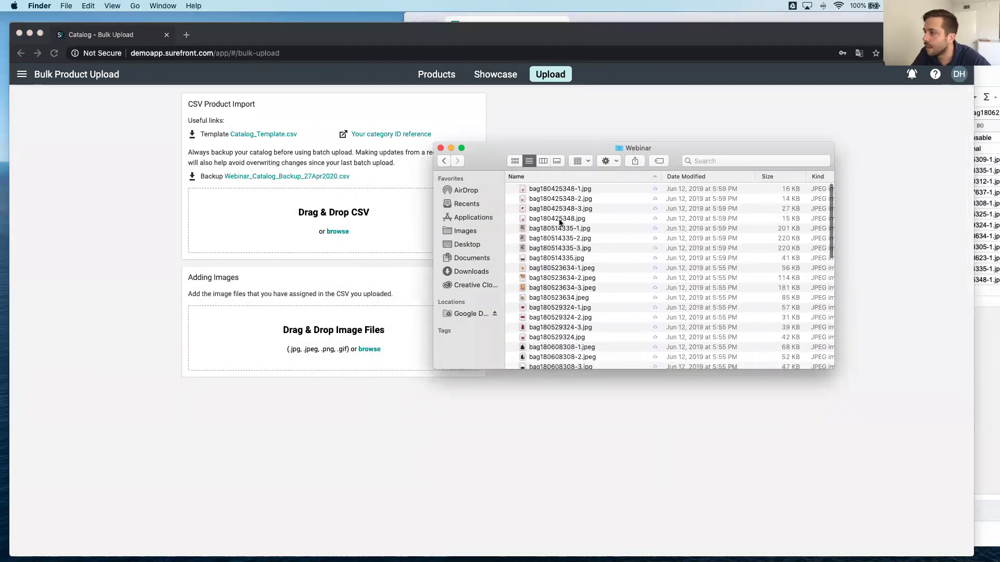
pyautogui.click(556, 191)
pyautogui.scroll(-10, 553, 270)
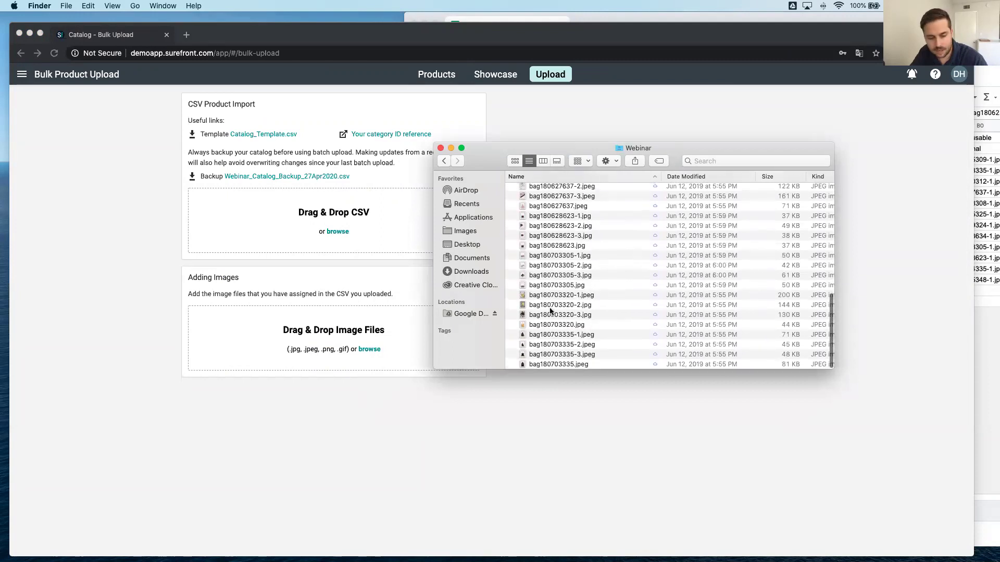
pyautogui.keyDown('shift'); pyautogui.click(548, 364); pyautogui.keyUp('shift')
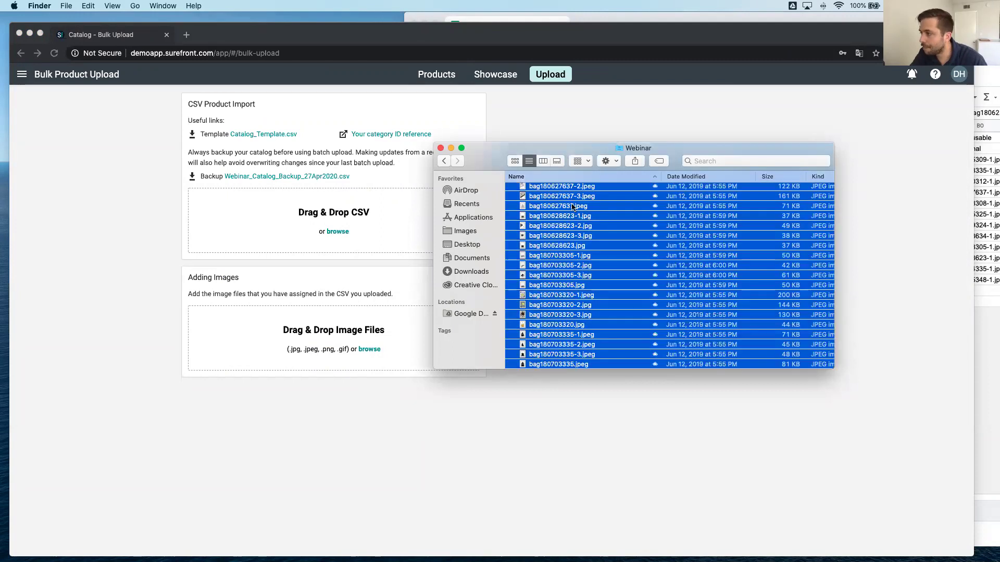
pyautogui.moveTo(572, 229); pyautogui.dragTo(332, 344)
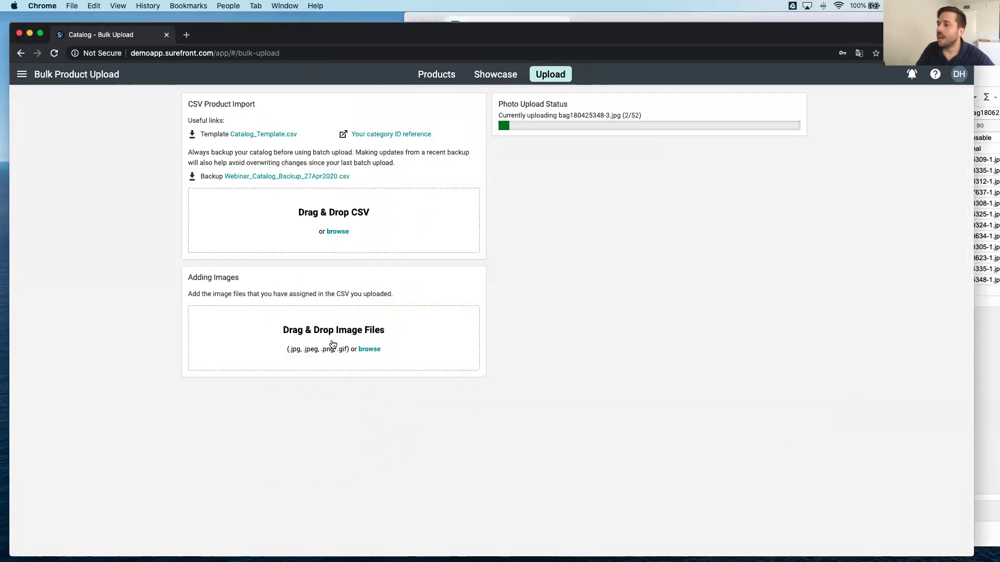